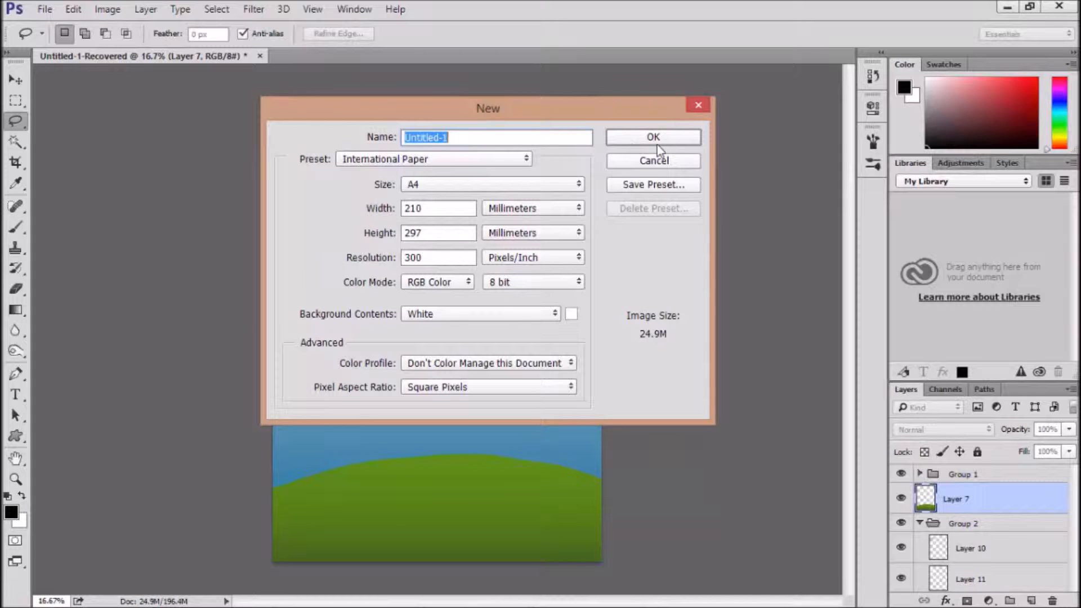
Create a new A4 document, 210 by 297 mm, at 300 pixels/inch in RGB Color with a white background
left_click(464, 186)
left_click(465, 191)
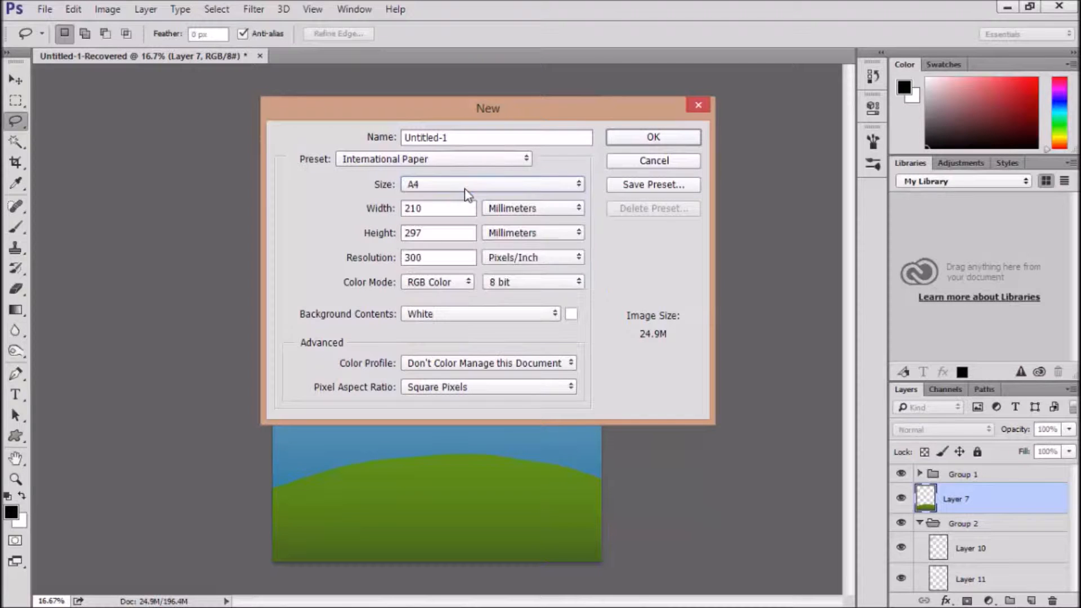
left_click(627, 145)
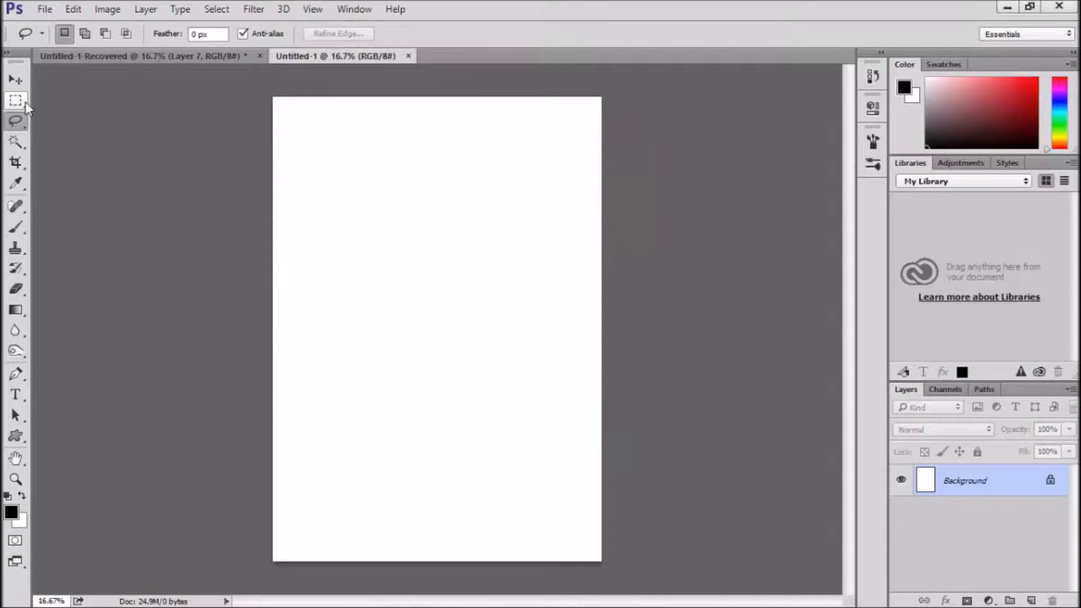
Add a new layer and make a rectangular selection about 3.1 in wide and 0.64 in high near the page's upper-left corner
left_click(1031, 599)
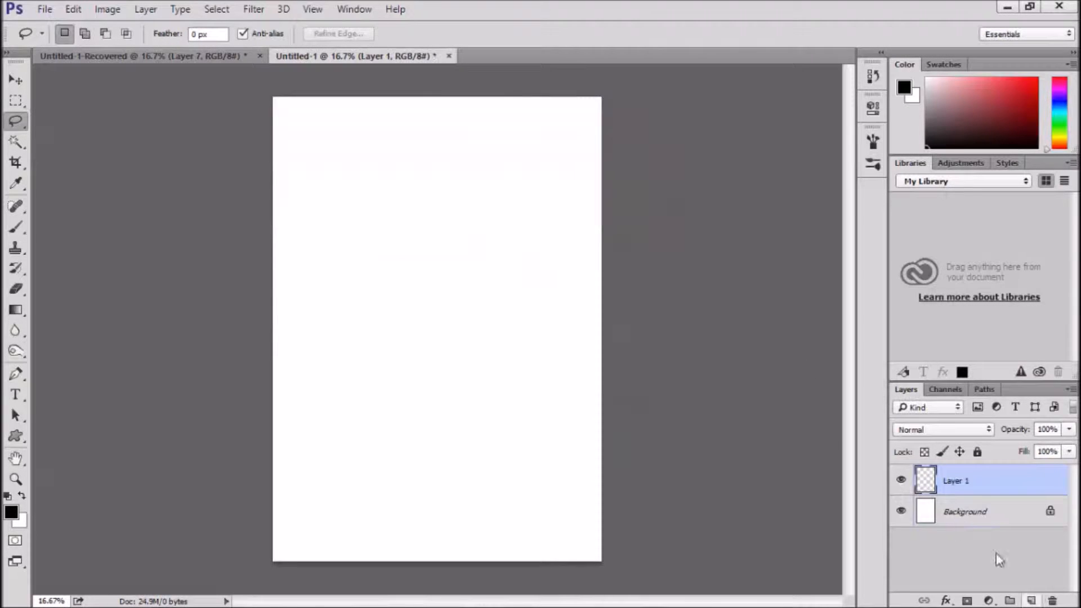
left_click(21, 80)
left_click(20, 102)
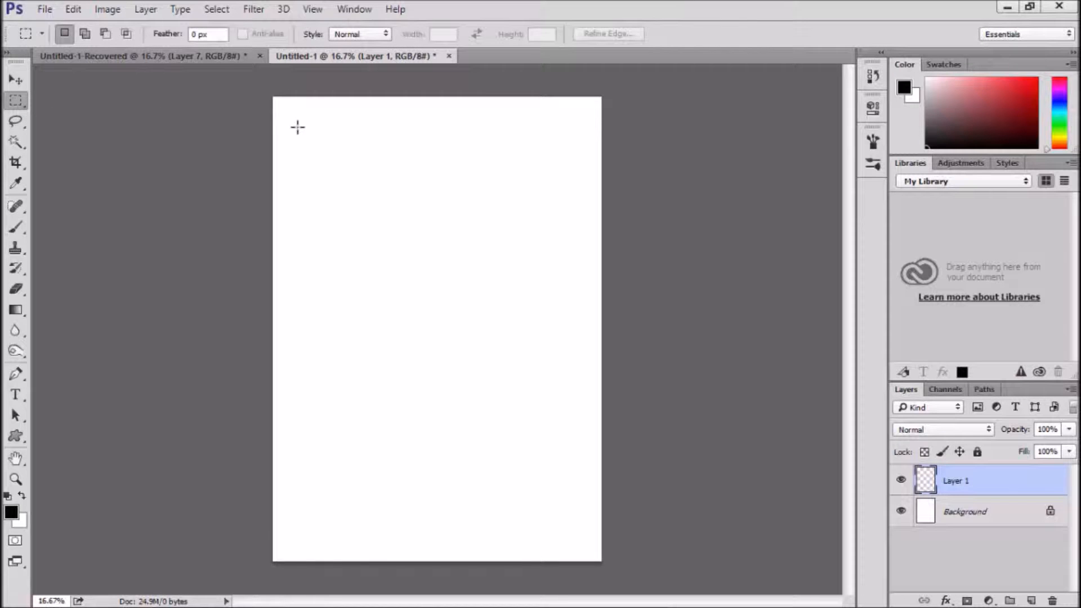
left_click_drag(298, 128, 420, 151)
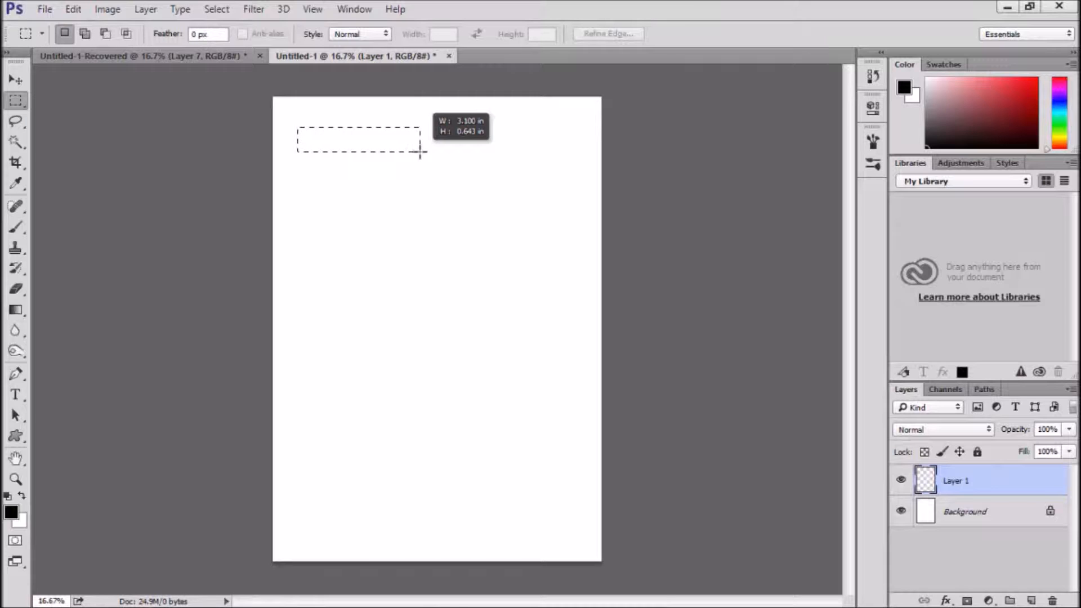
left_click_drag(420, 151, 421, 151)
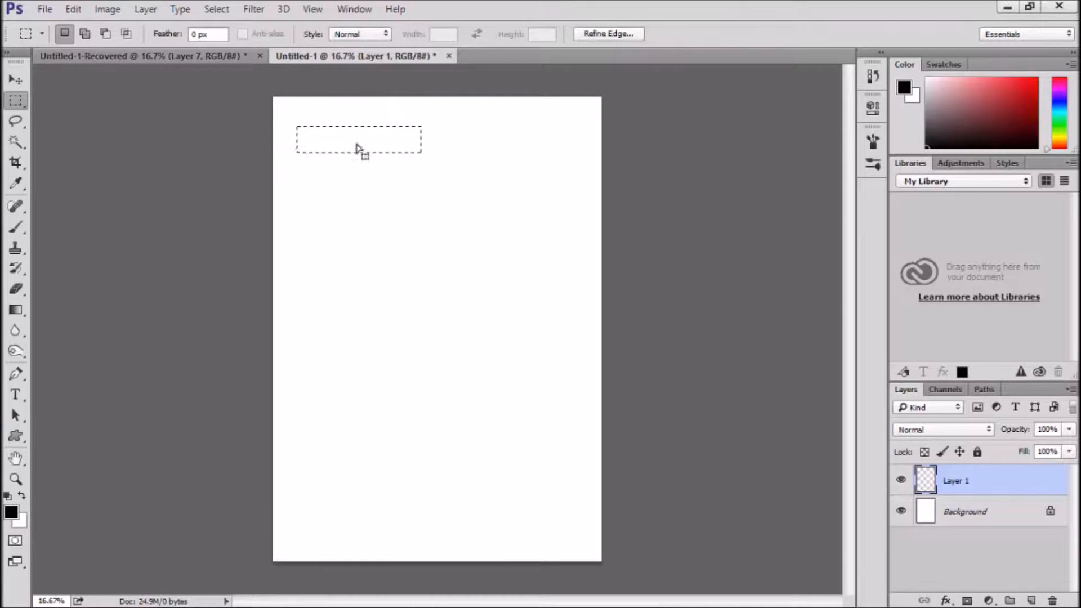
Fill the rectangular selection with the black foreground color at 100% opacity in Normal mode, and deselect it
left_click(77, 12)
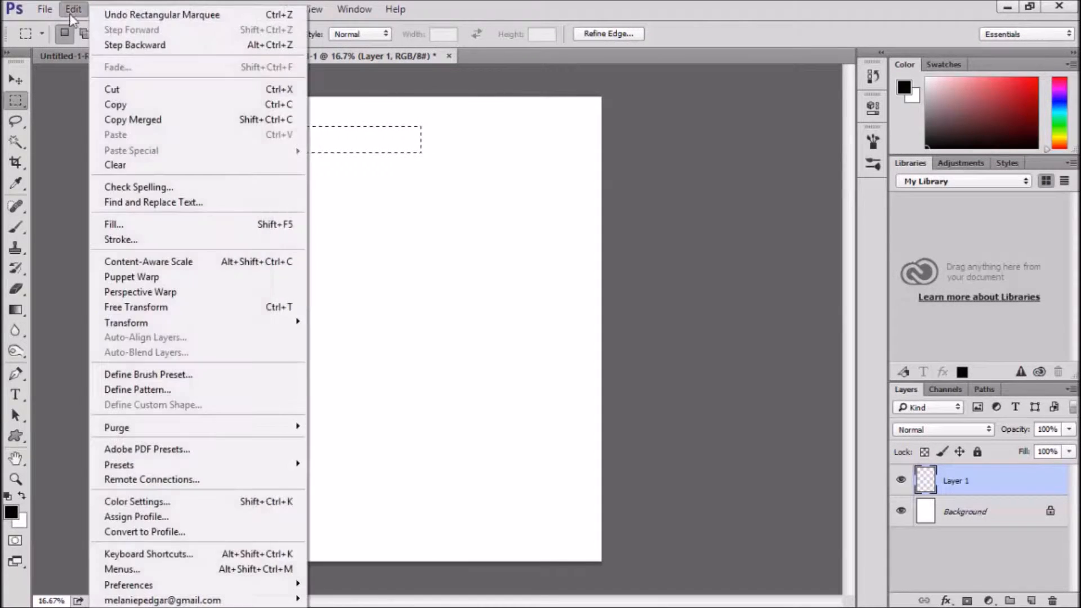
left_click(113, 224)
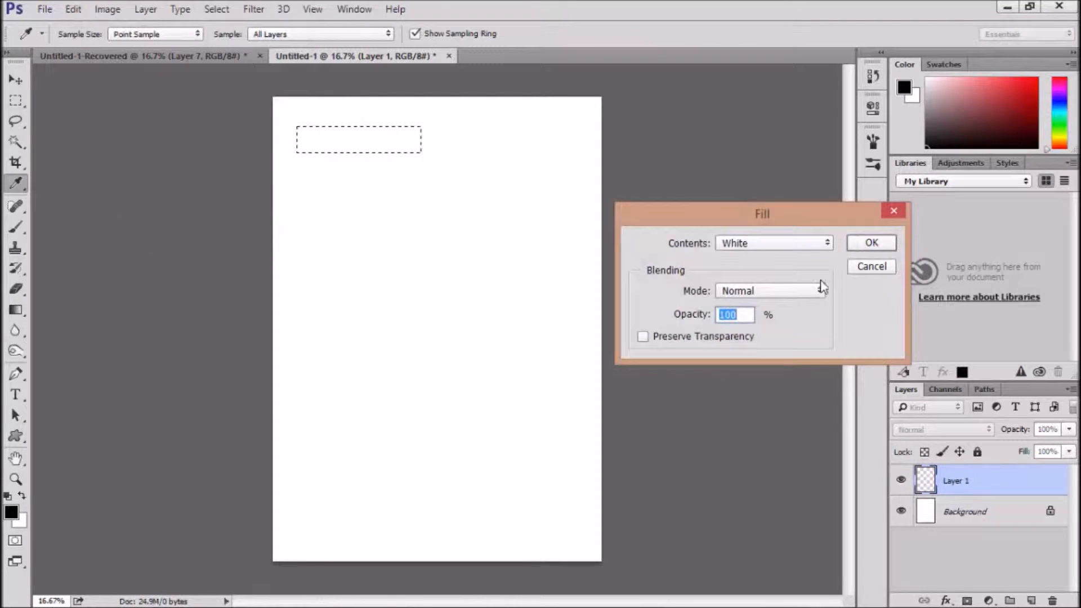
left_click(820, 243)
left_click(773, 259)
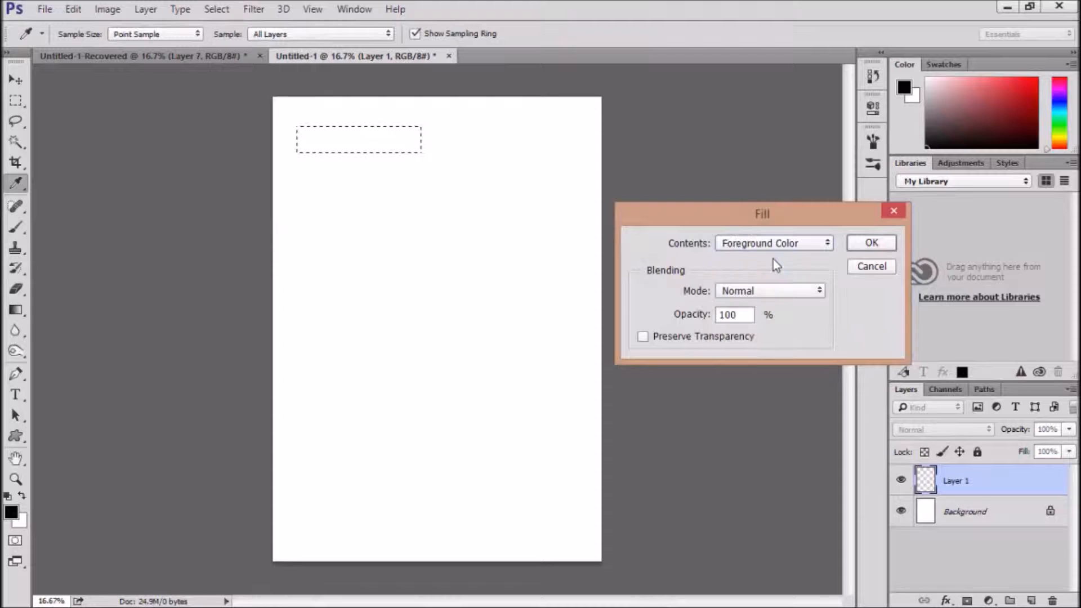
left_click(872, 242)
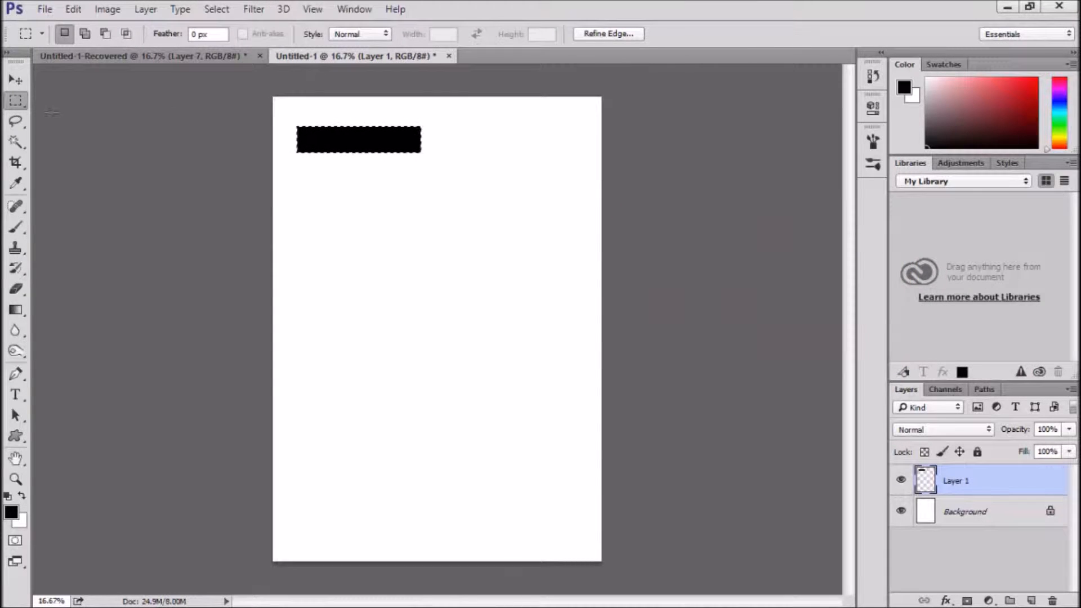
left_click(208, 9)
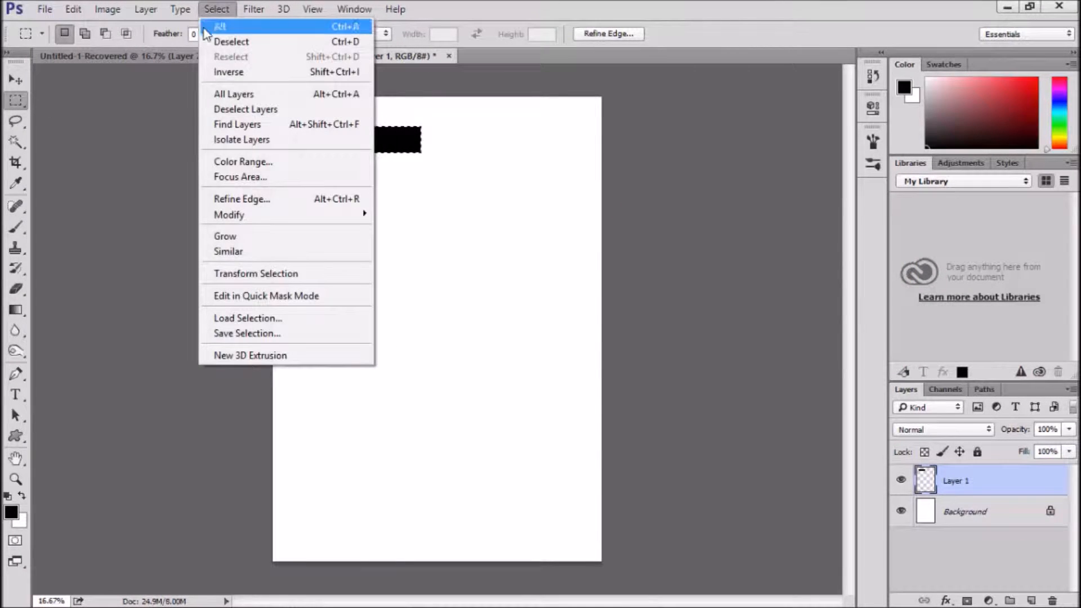
left_click(213, 42)
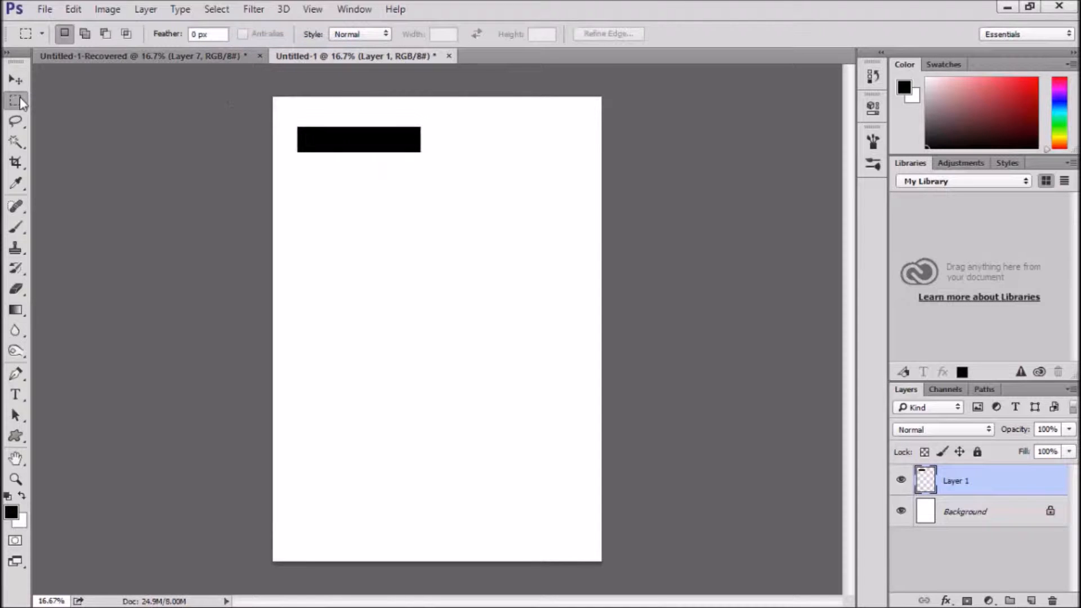
Add another new layer above the black bar and set the Polygon tool to 3 sides
left_click(1030, 599)
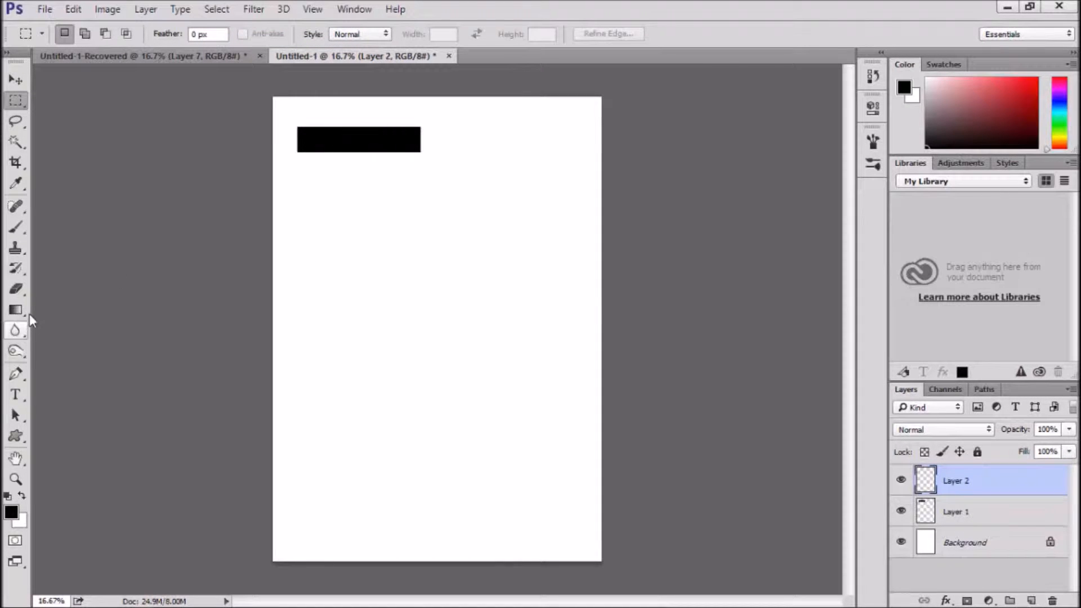
left_click(19, 437)
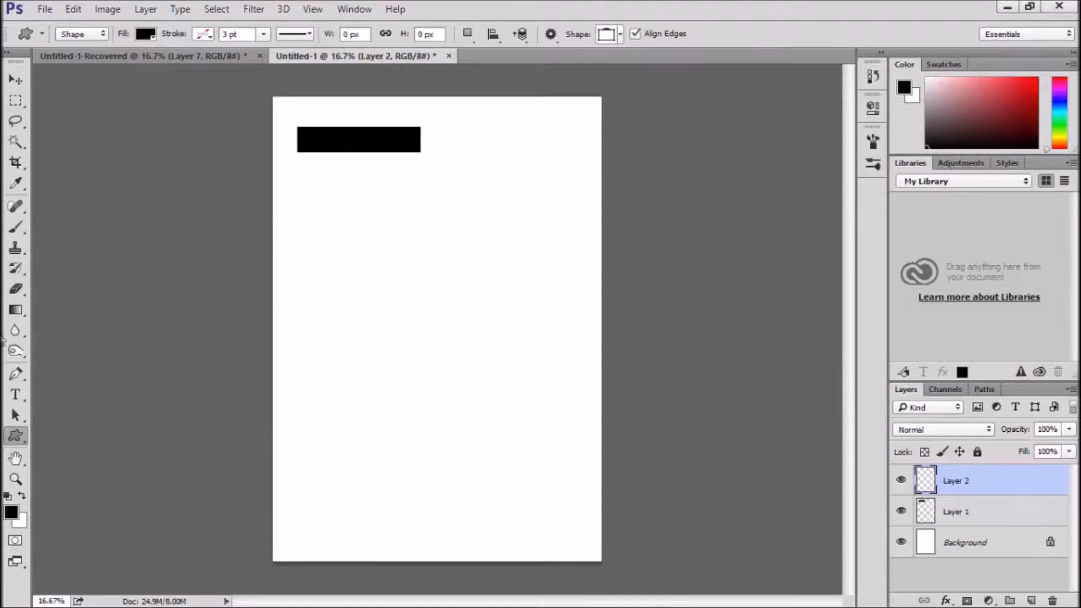
right_click(17, 444)
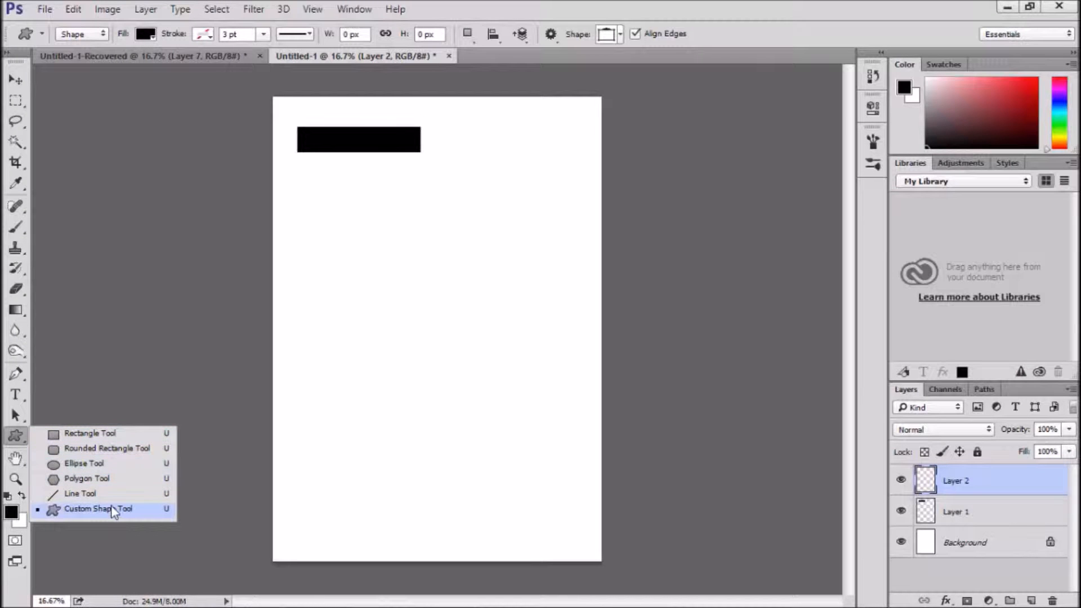
left_click(112, 483)
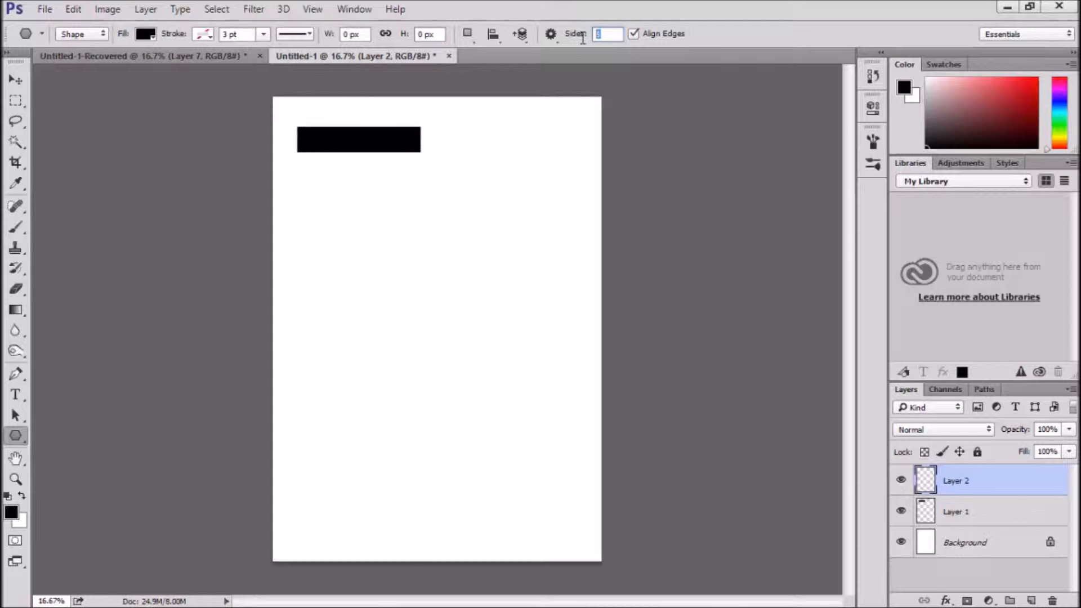
type("3")
mouse_move(467, 196)
left_mouse_down()
mouse_move(490, 217)
mouse_move(490, 196)
mouse_move(485, 205)
left_mouse_up()
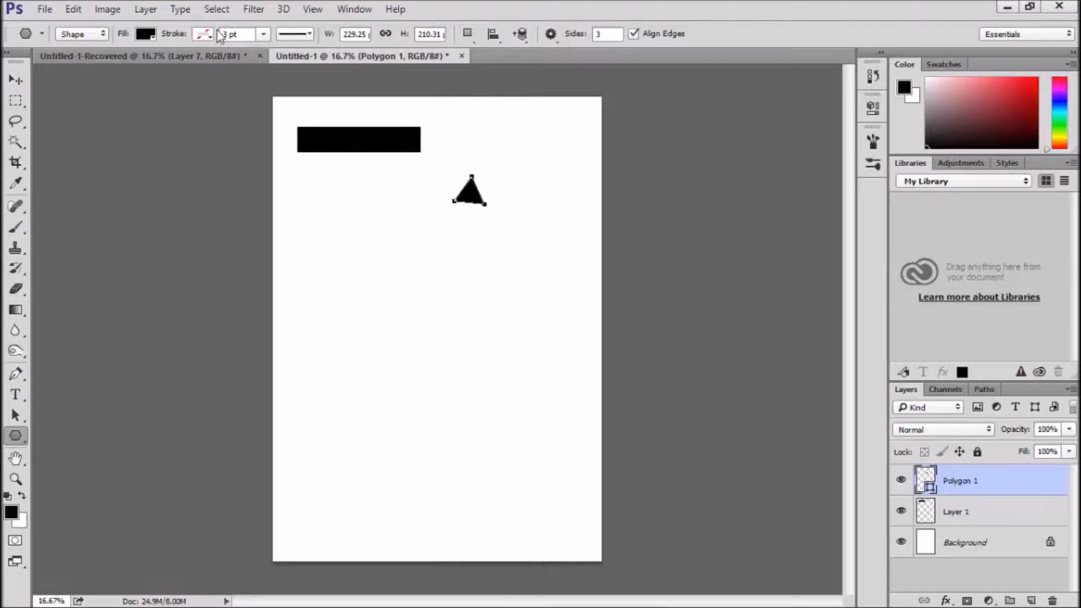
left_click(74, 9)
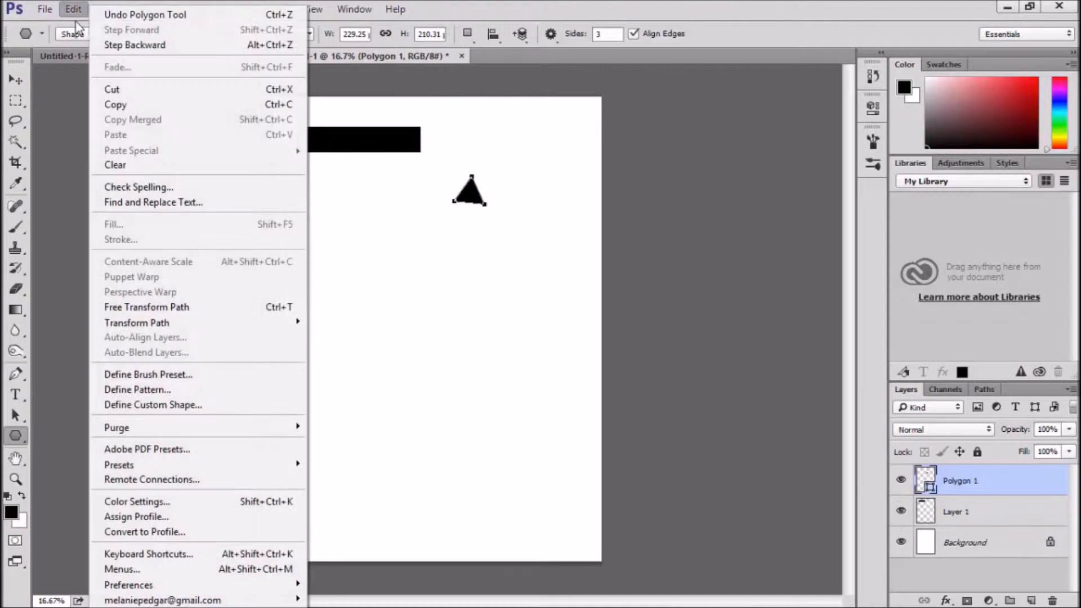
left_click(117, 13)
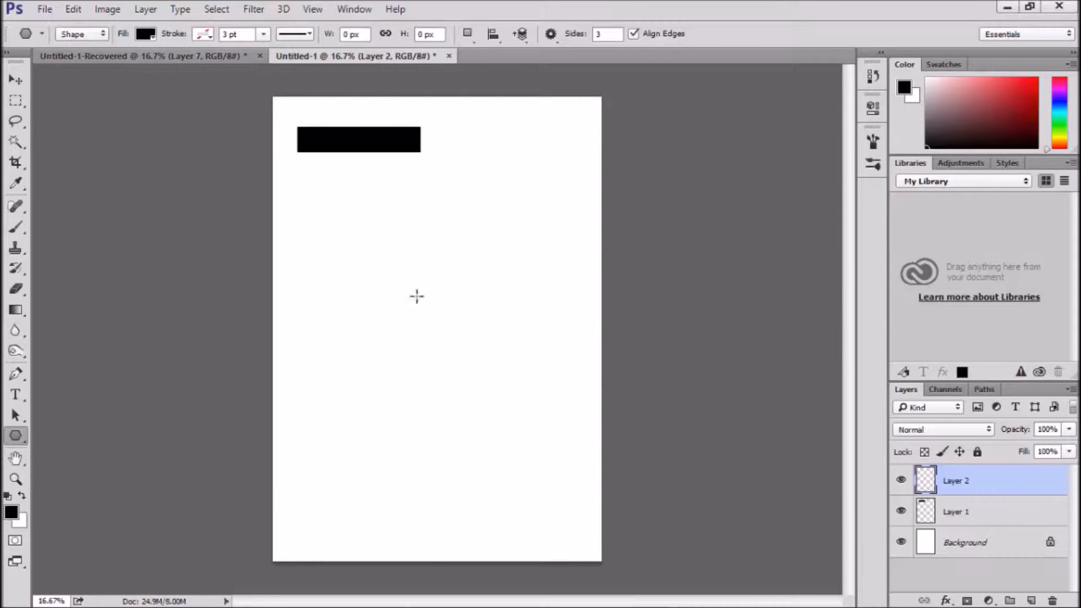
Draw a small black triangle below the bar and move it against the bar's right end
left_click_drag(358, 233, 378, 252)
left_click(14, 80)
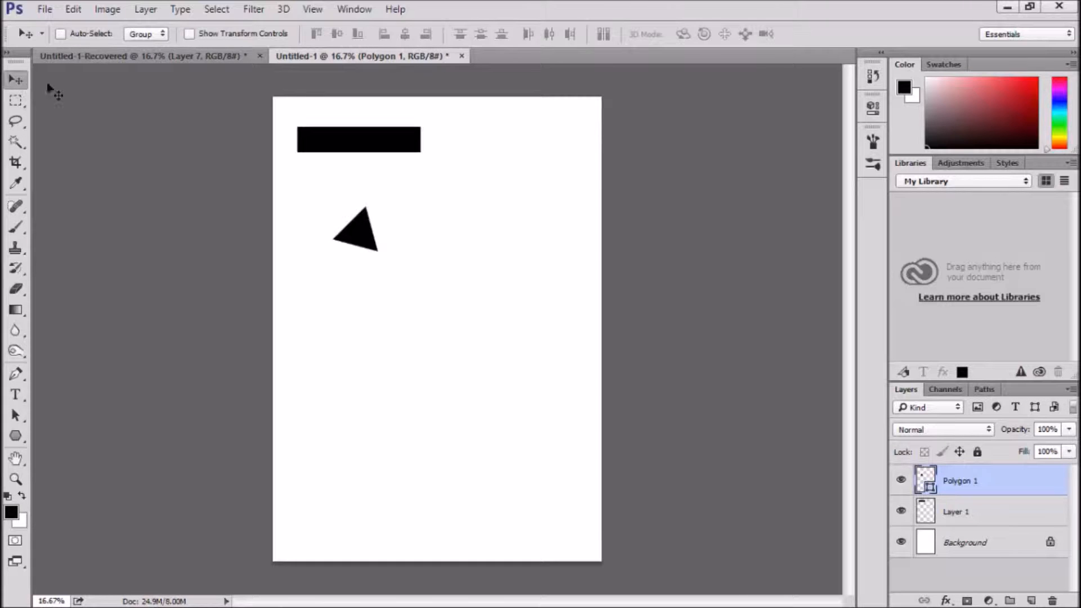
left_click_drag(375, 250, 449, 148)
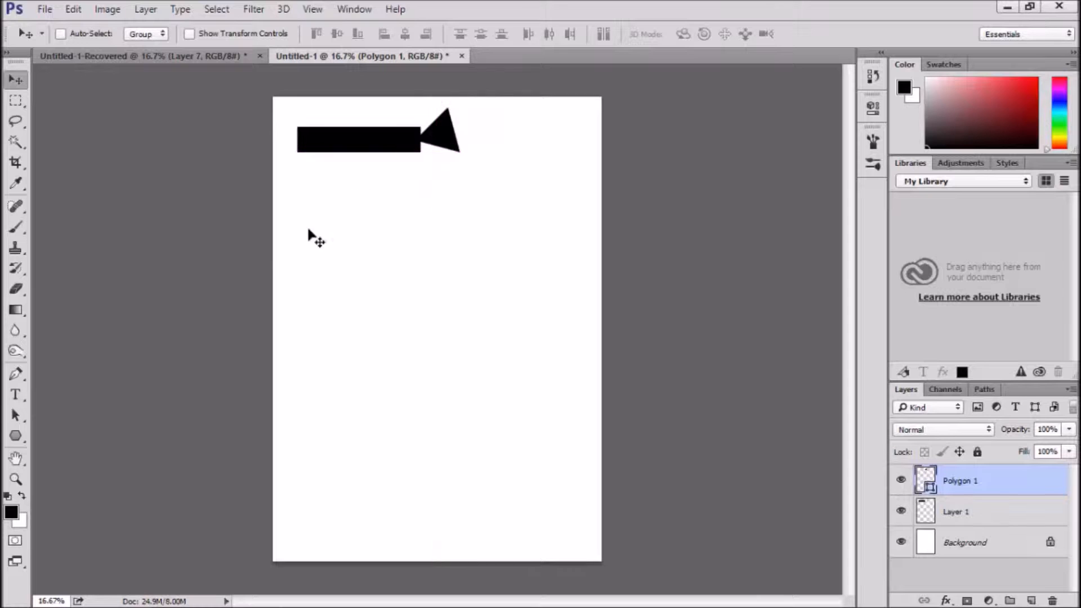
Rotate the triangle 15 degrees so that it points straight at the bar, and apply the transformation
key("ctrl+t")
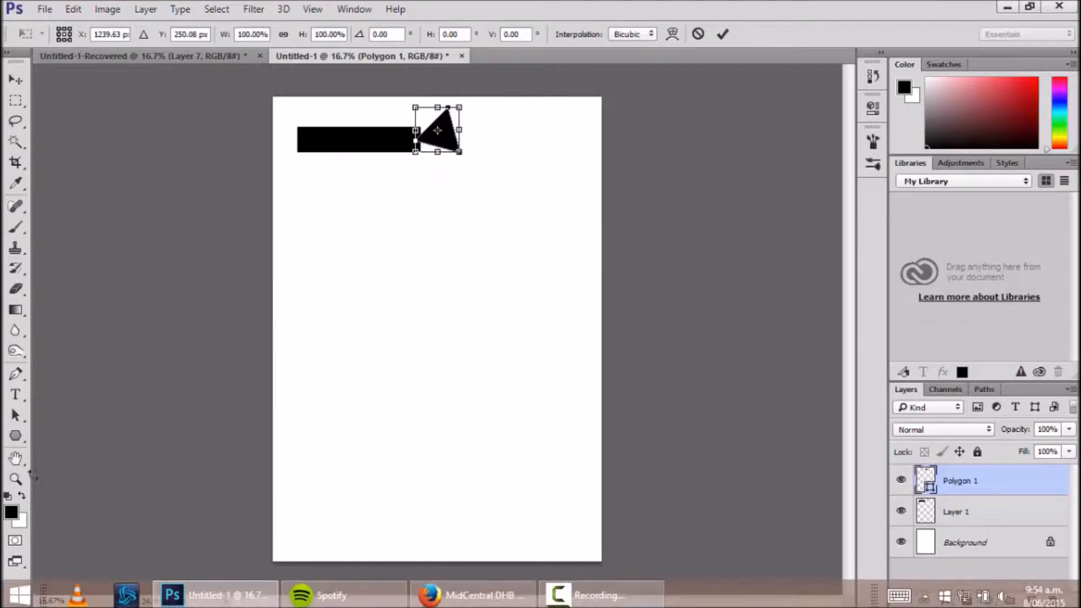
left_click_drag(484, 98, 514, 103)
left_click(27, 80)
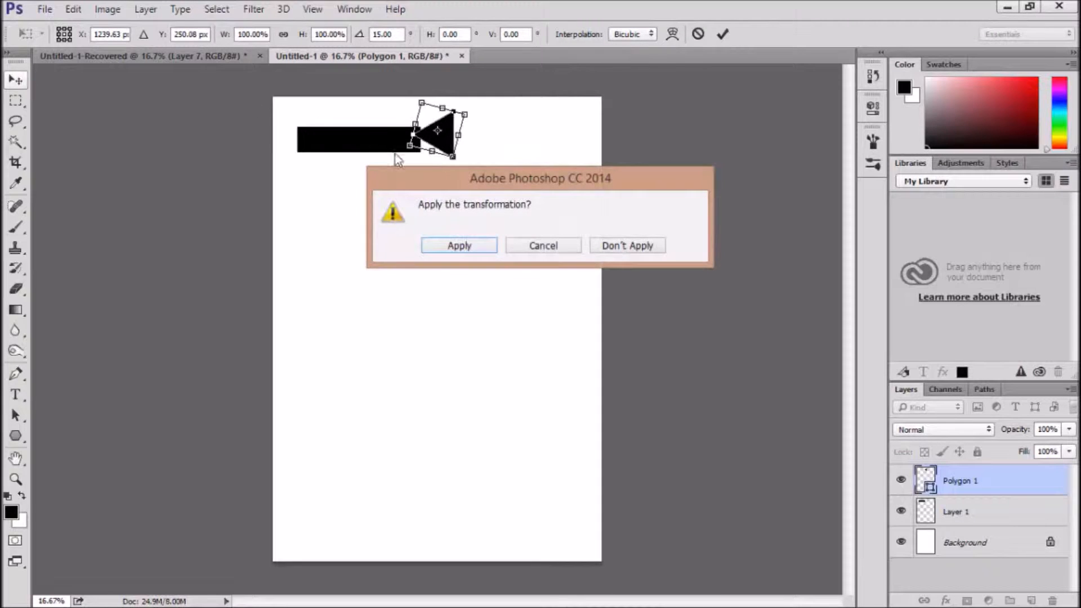
left_click(459, 245)
Nudge the triangle down and left until its tip overlaps the bar's right end, centred on the bar's height
key("shift+Down")
key("shift+Down")
key("shift+Down")
key("shift+Down")
key("shift+Down")
key("shift+Left")
key("shift+Left")
key("shift+Left")
key("shift+Left")
key("shift+Left")
key("shift+Left")
key("shift+Left")
key("shift+Left")
key("shift+Left")
key("shift+Left")
key("shift+Left")
key("shift+Left")
key("shift+Left")
key("shift+Left")
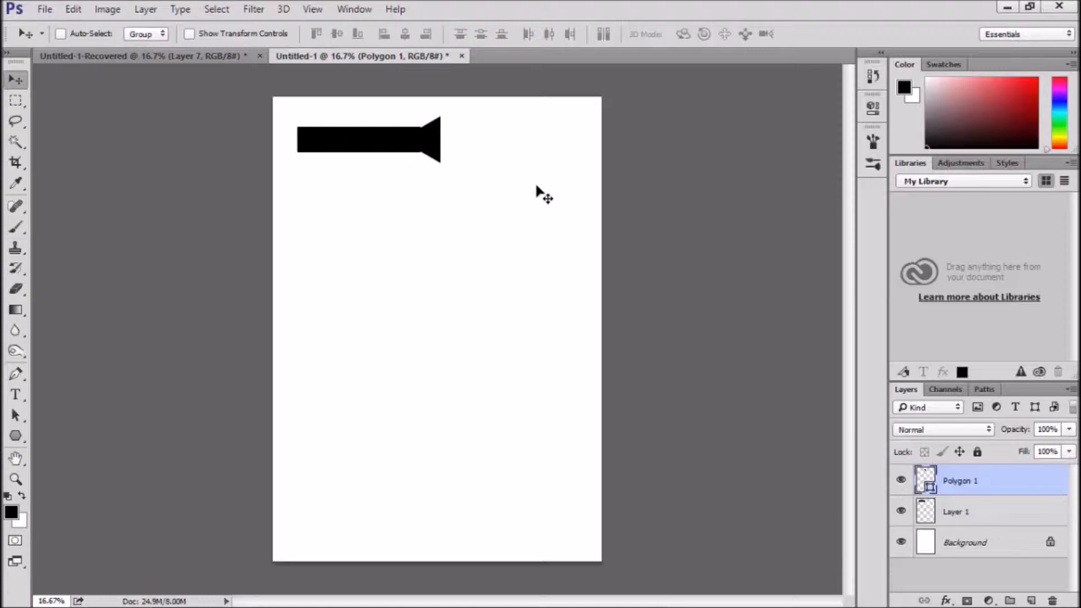
key("shift+Left")
Load the triangle's outline as a selection and hide the Polygon 1 layer
key("ctrl")
left_click(924, 480, "ctrl")
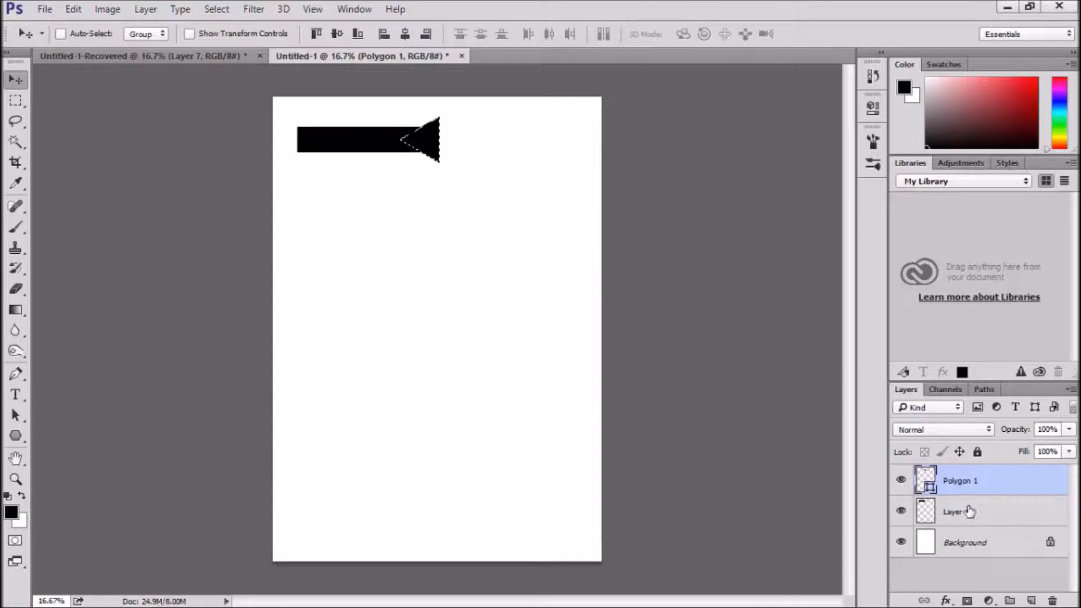
left_click(901, 481)
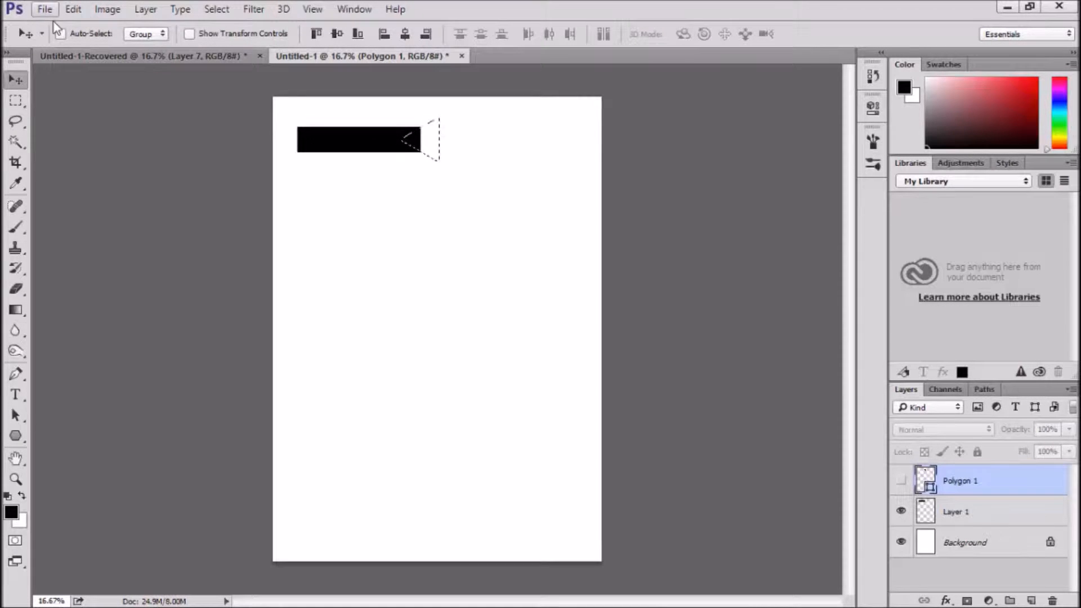
Clear the selected triangle area from the bar on Layer 1 to cut a notch in its right end, and deselect
left_click(74, 9)
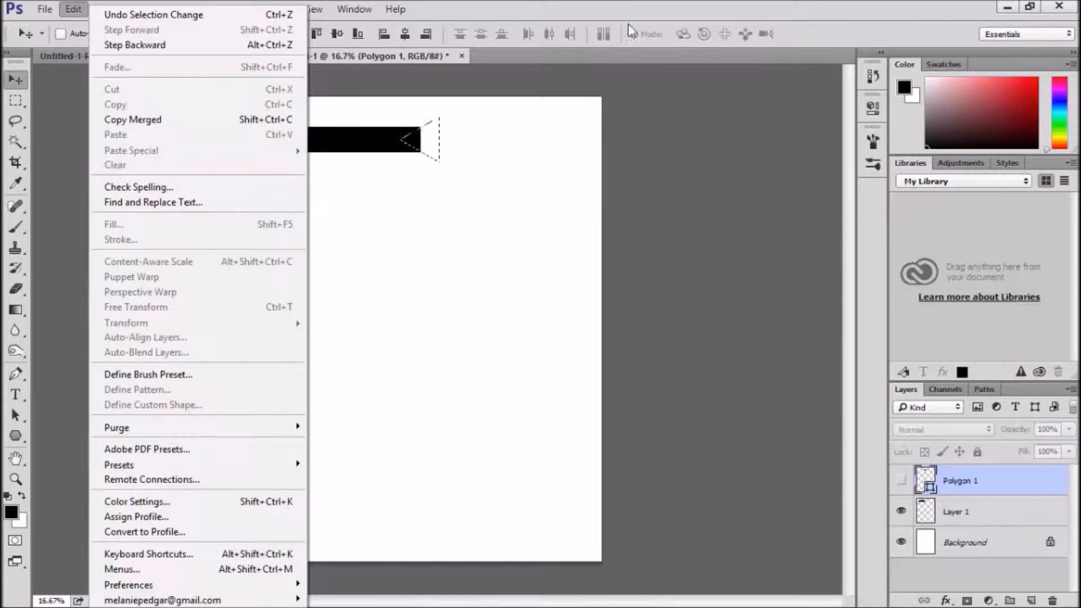
left_click(965, 511)
left_click(964, 511)
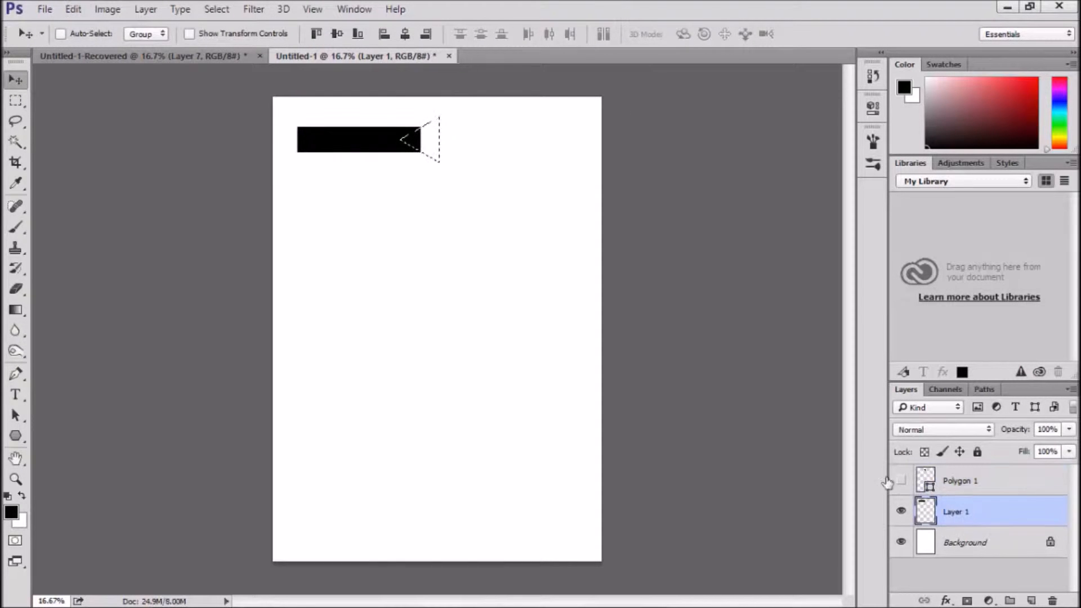
left_click(72, 9)
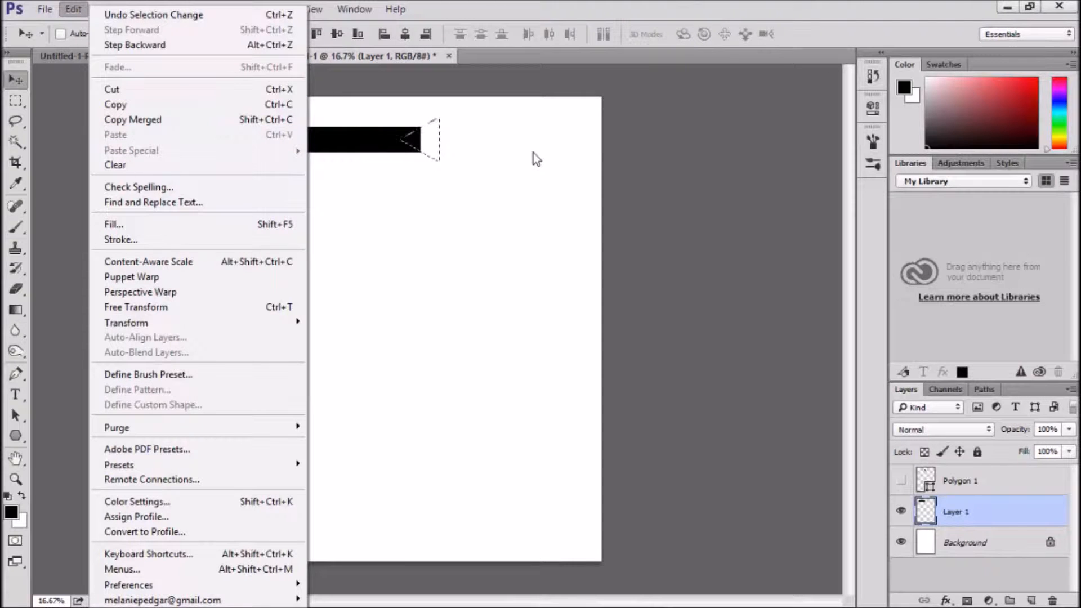
key("Escape")
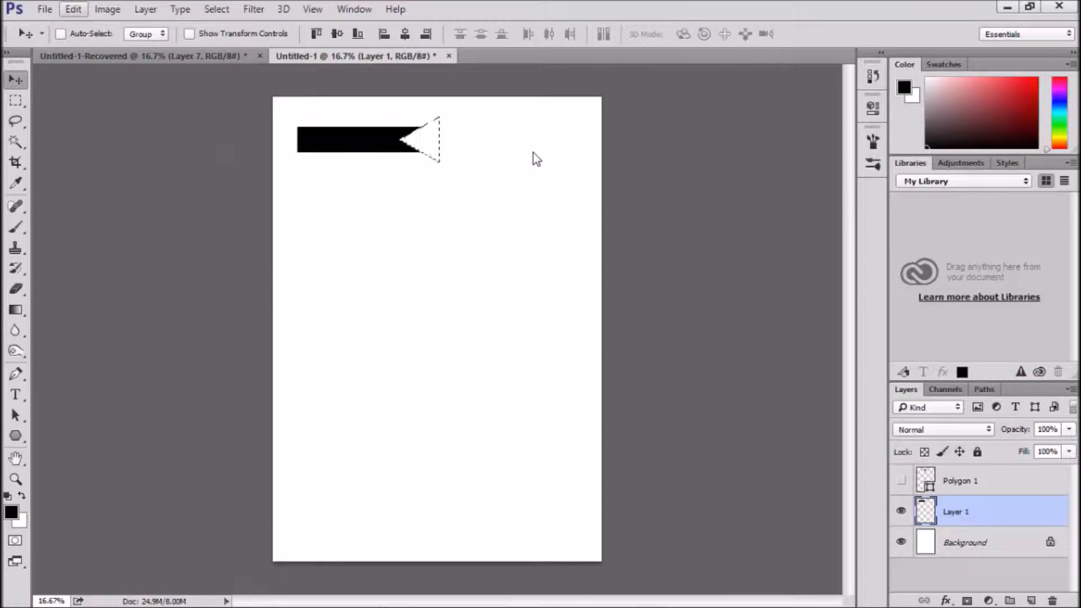
key("ctrl+d")
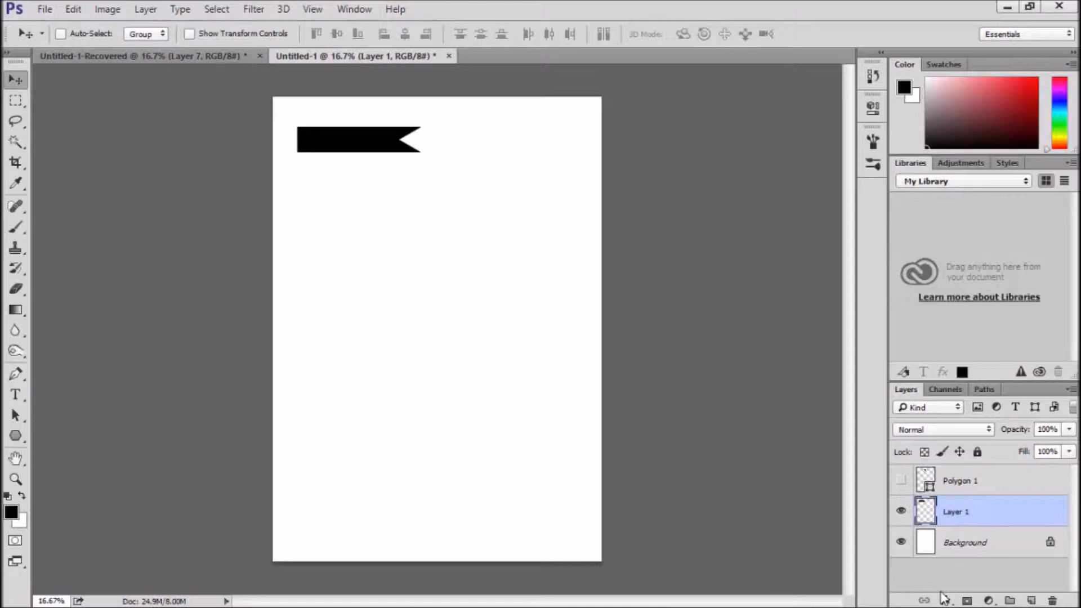
Add a Stroke effect to Layer 1 and set its colour to golden yellow (#ecd431)
mouse_move(956, 589)
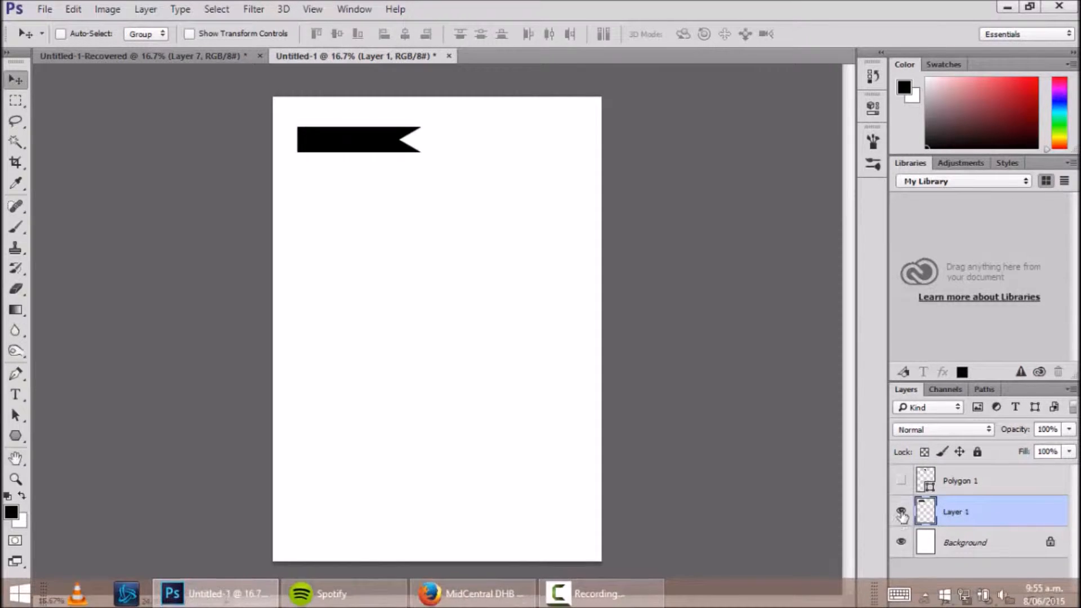
left_click(946, 601)
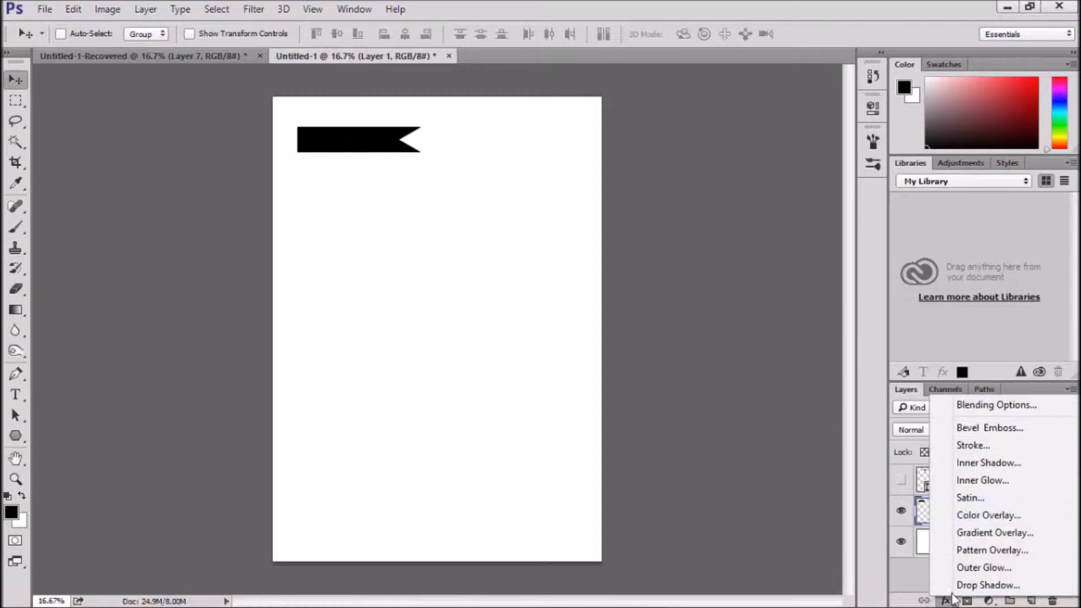
left_click(984, 446)
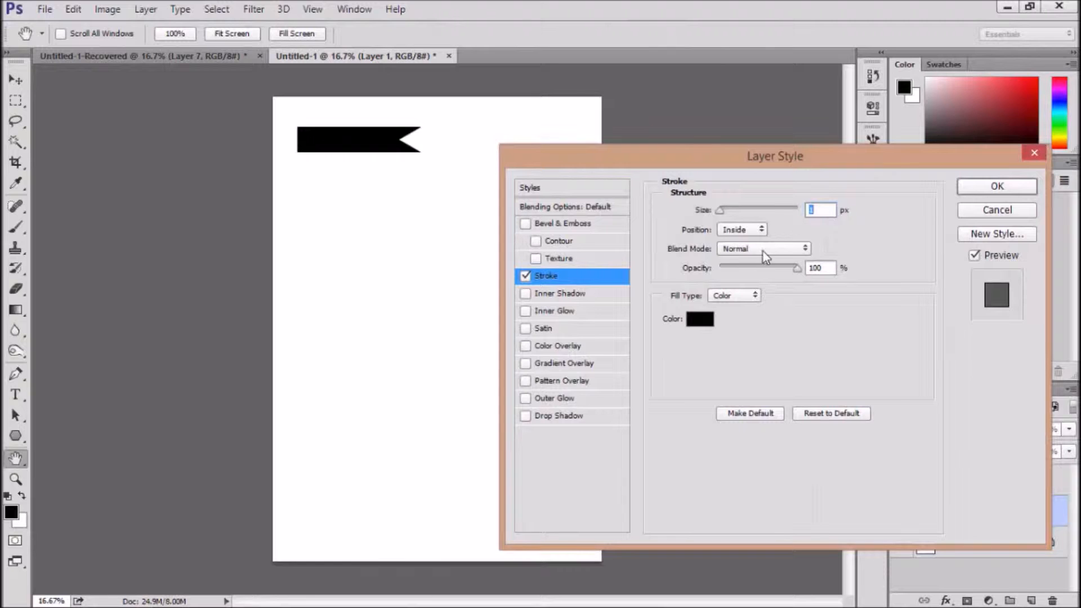
left_click(700, 320)
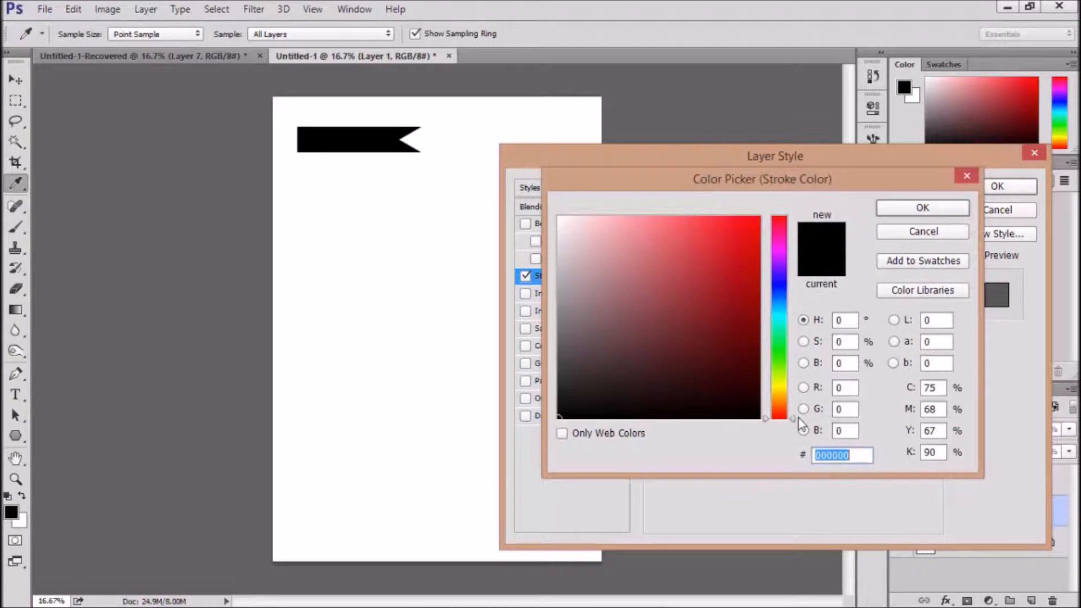
left_click(778, 389)
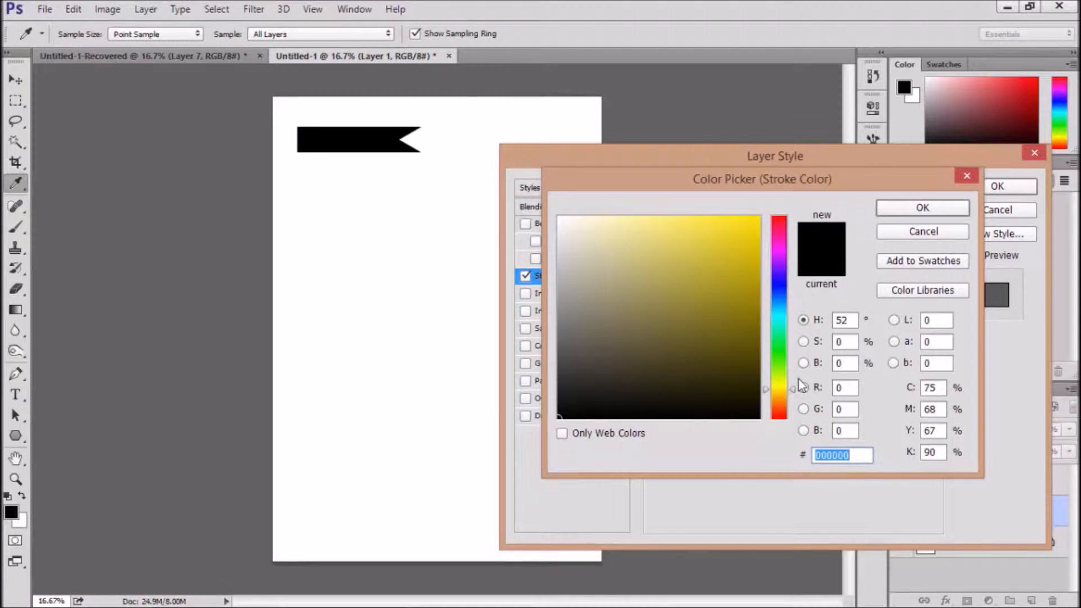
left_click_drag(742, 249, 745, 237)
left_click(720, 233)
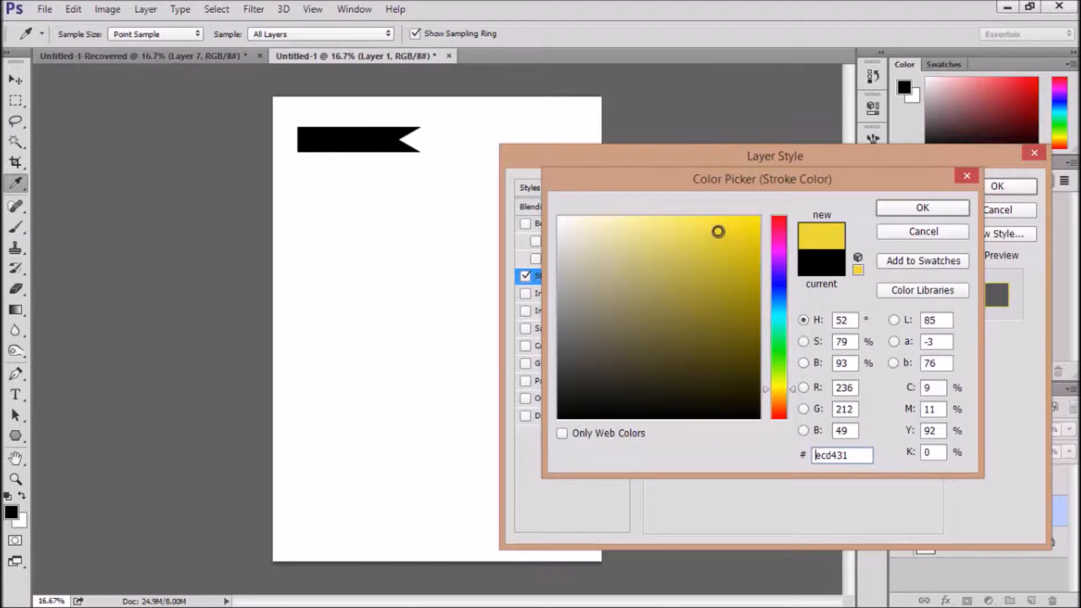
left_click(922, 208)
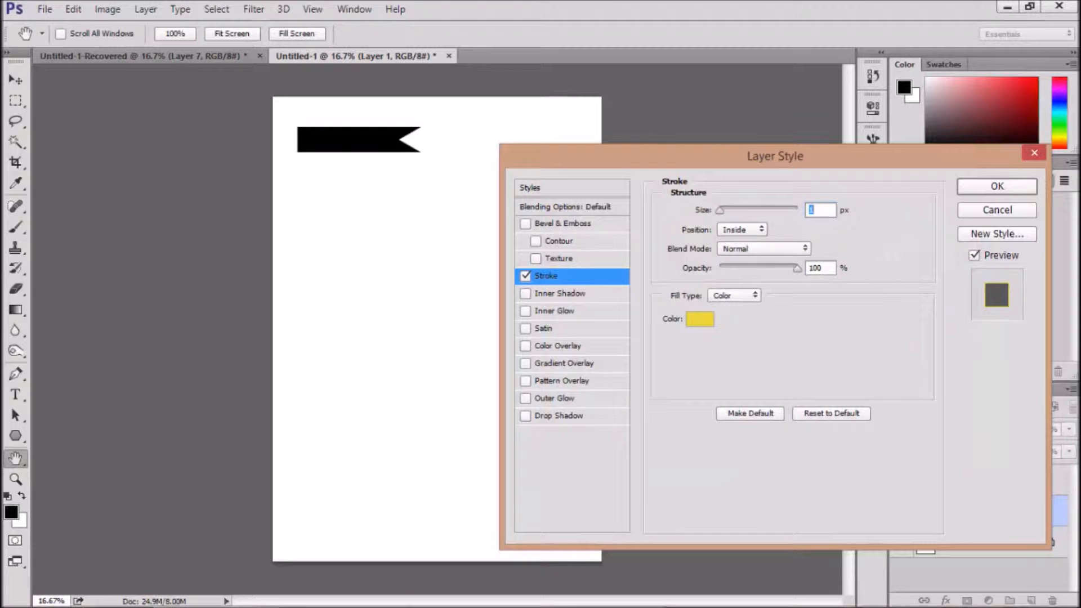
Increase the stroke's size by a few pixels and apply the layer style to the banner
key("Up")
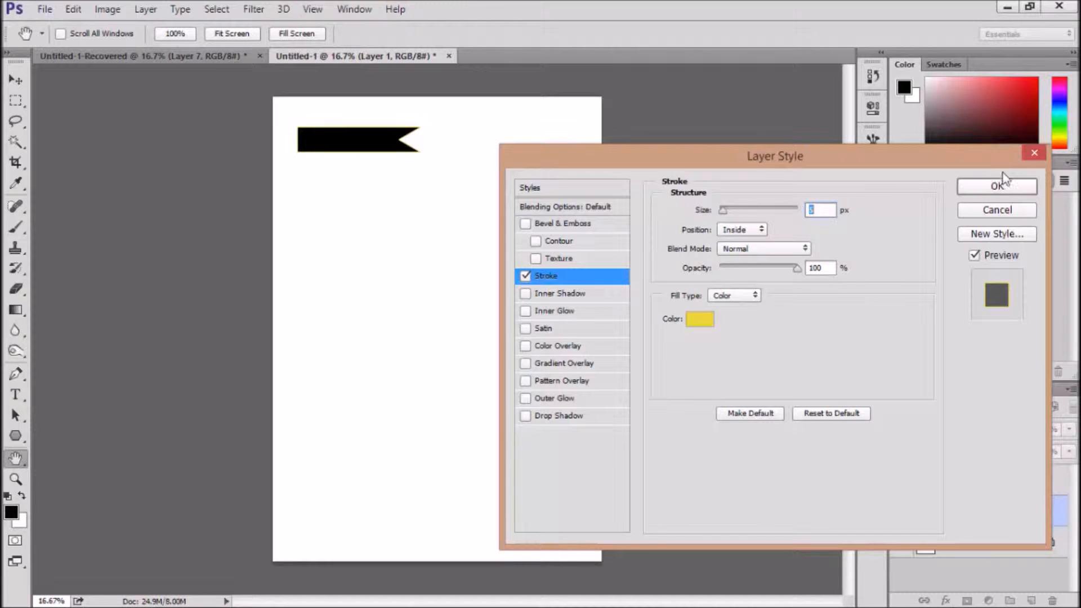
left_click(989, 189)
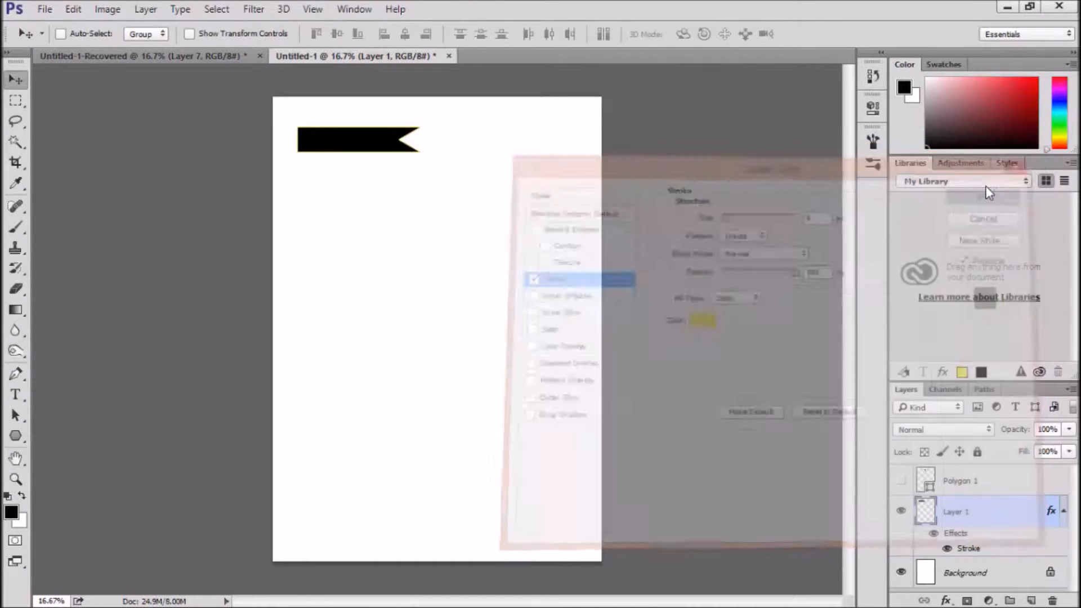
key("ctrl+plus")
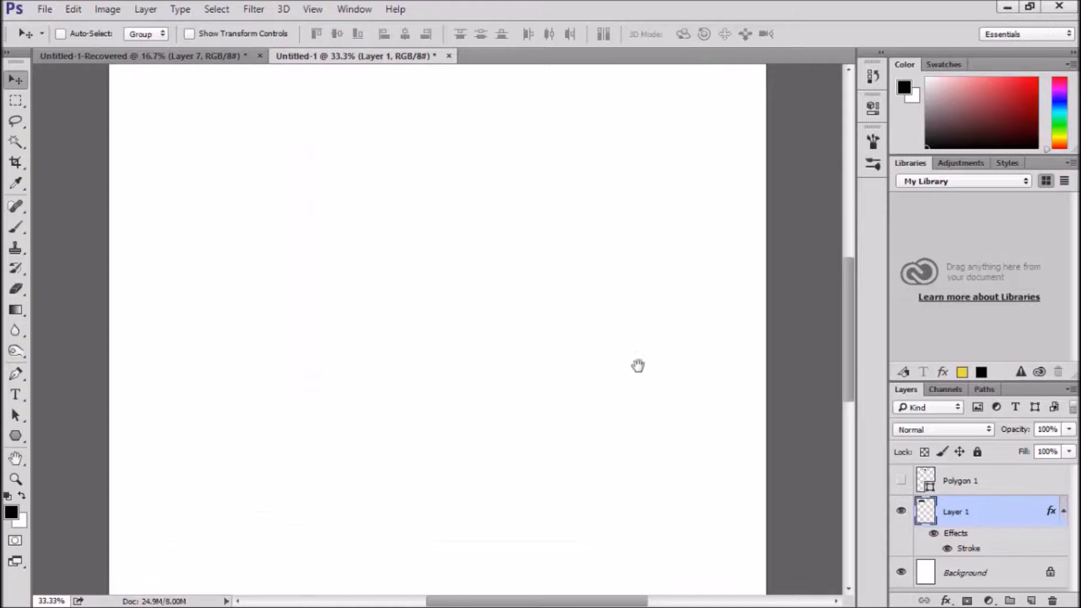
left_click_drag(509, 285, 569, 559)
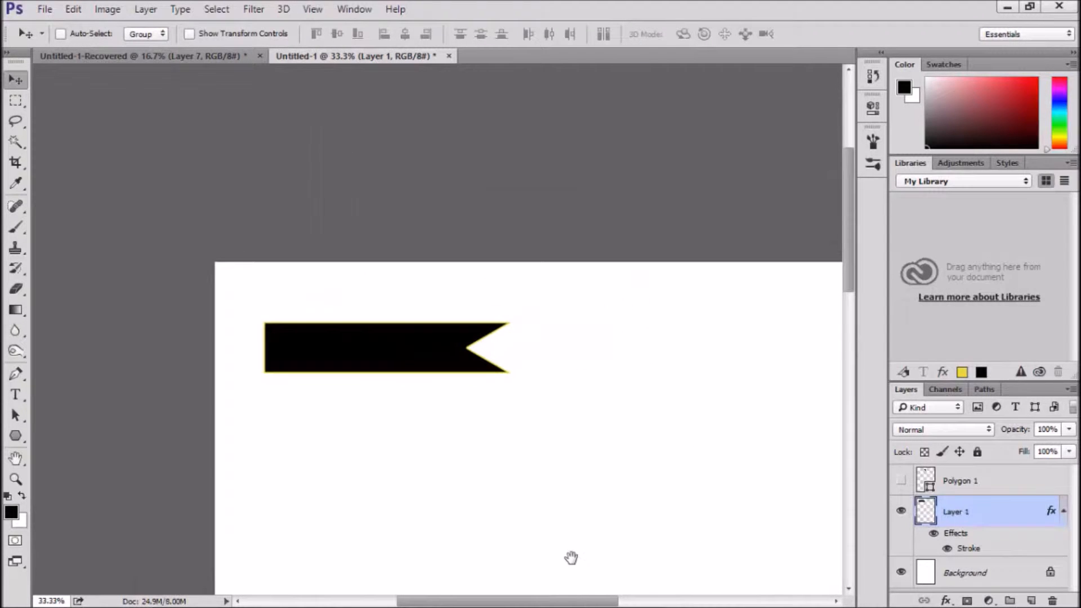
key("ctrl+plus")
key("ctrl+plus")
key("ctrl+plus")
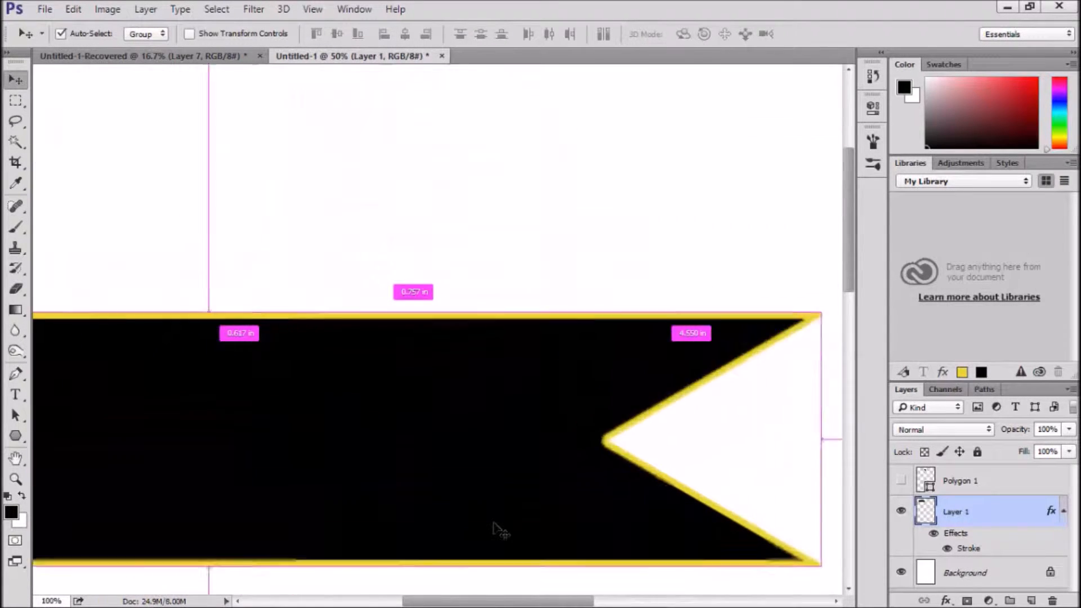
key("ctrl+minus")
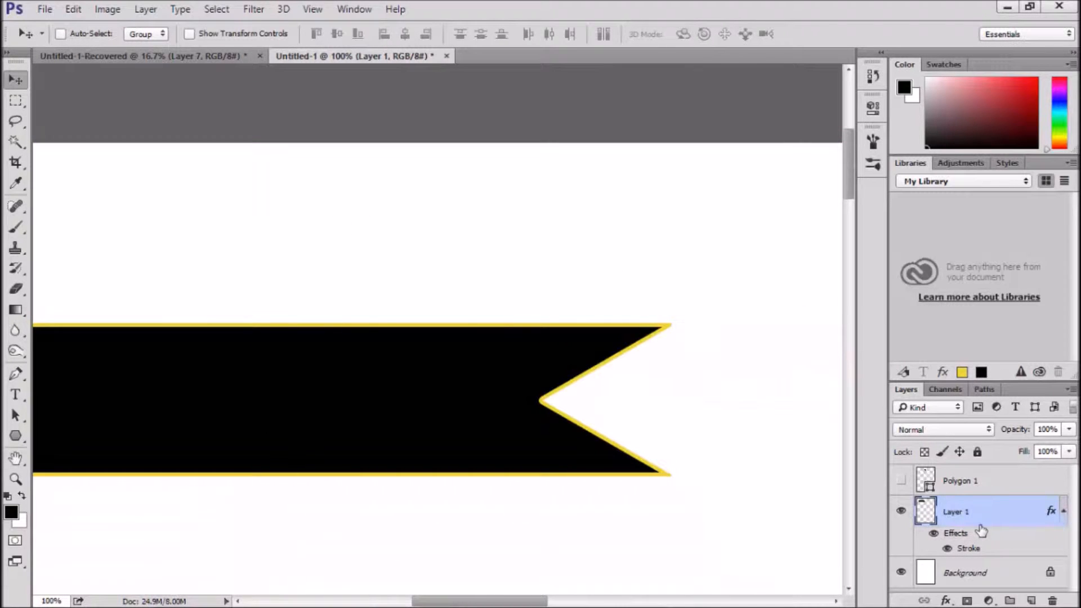
key("ctrl+shift+BackSpace")
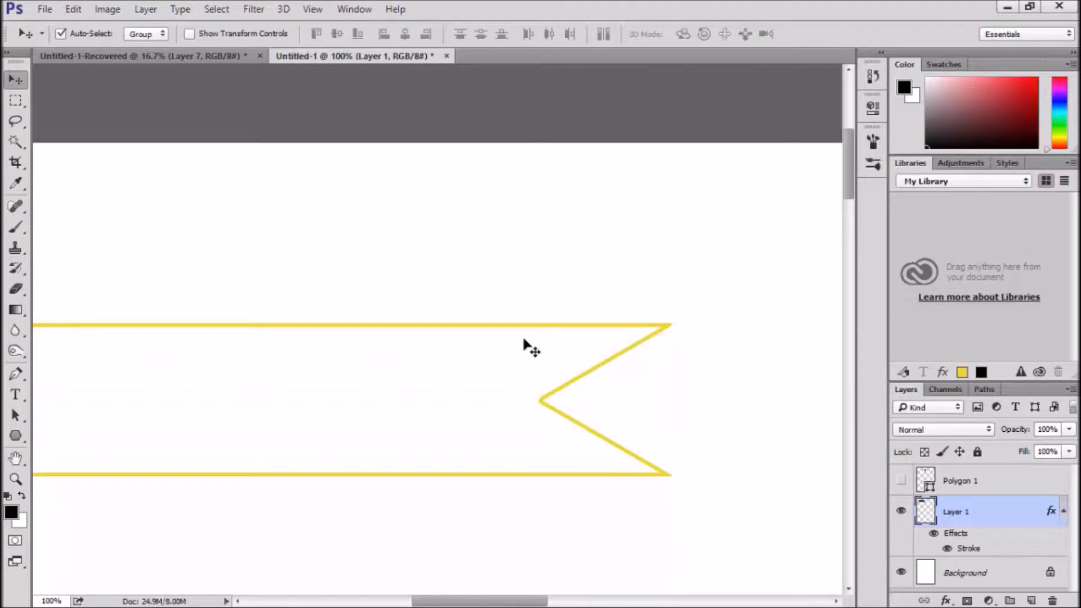
key("ctrl")
key("ctrl+z")
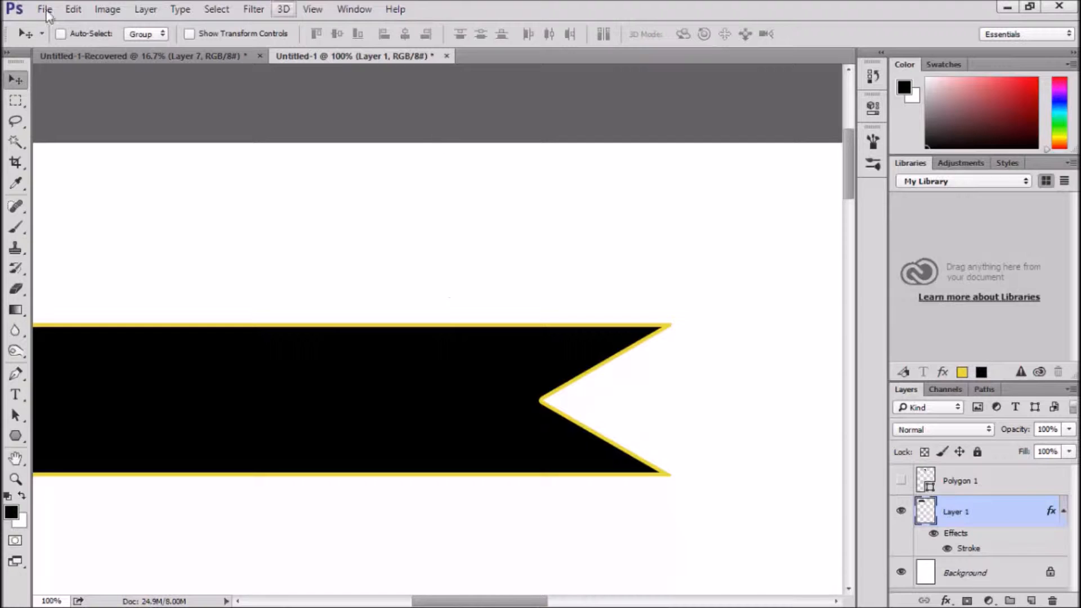
Invert the colours of Layer 1 to turn the banner's black fill white
left_click(115, 10)
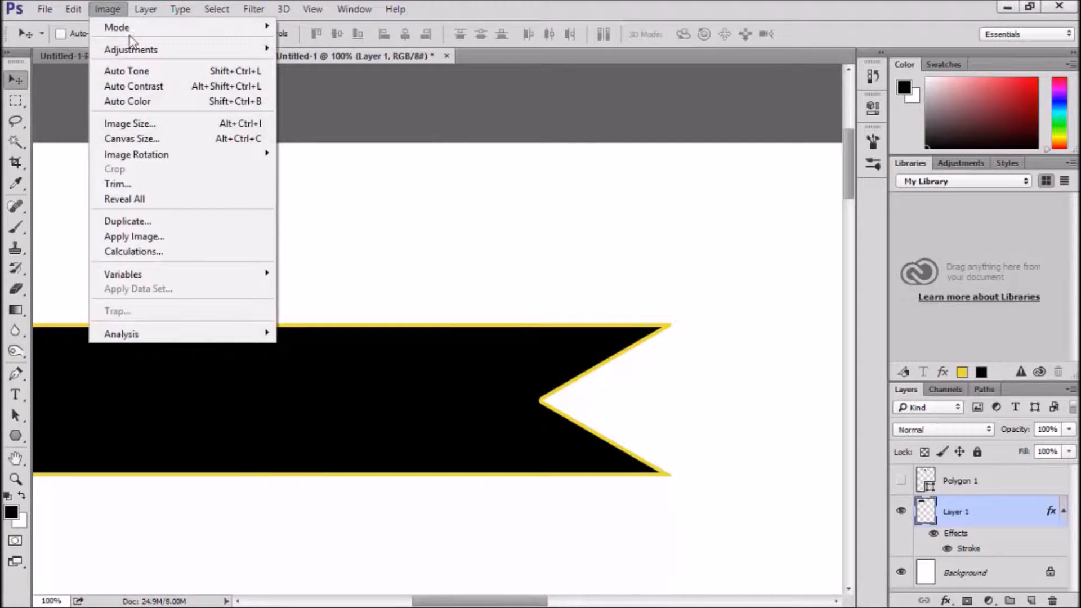
mouse_move(127, 49)
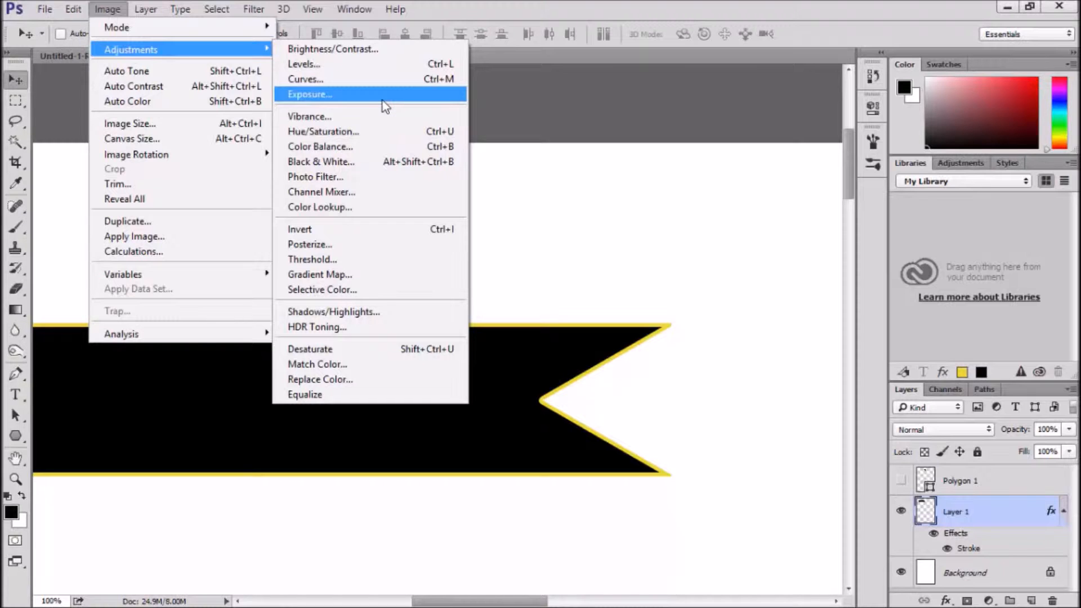
left_click(385, 230)
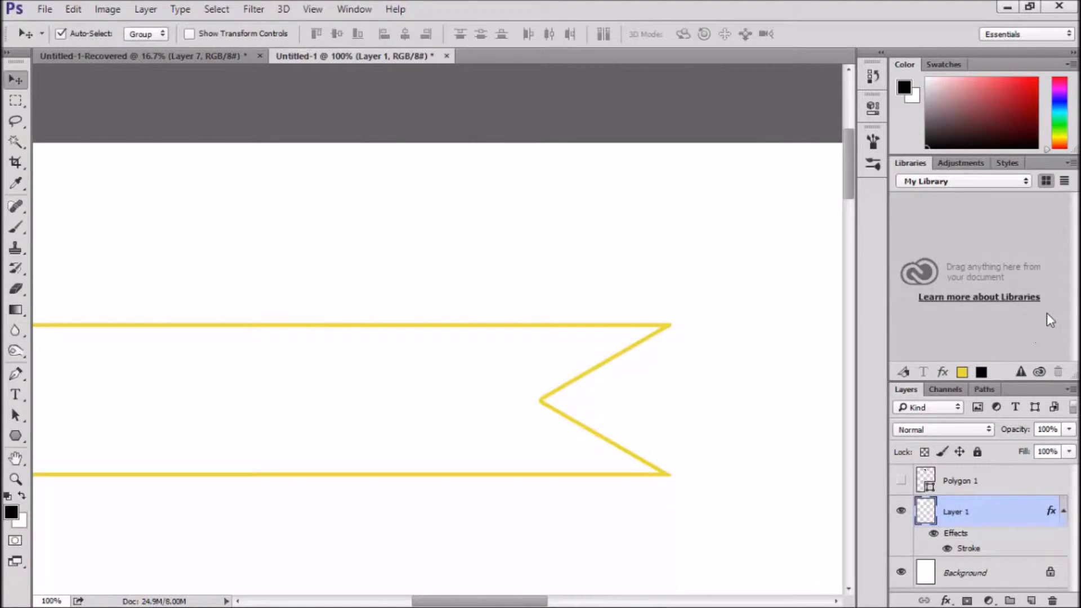
key("ctrl+minus")
key("ctrl+minus")
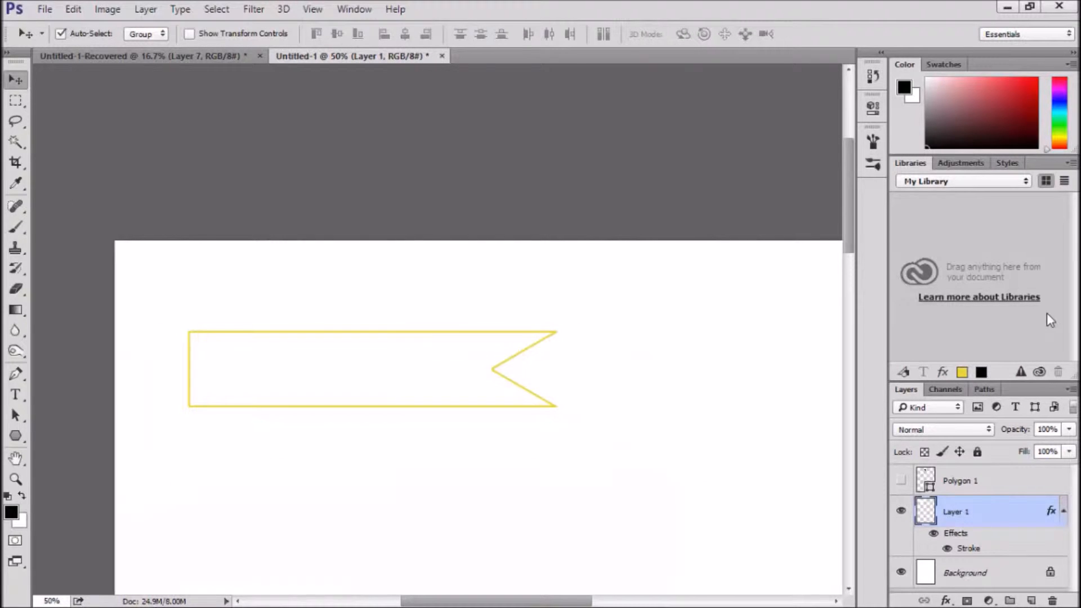
key("ctrl+minus")
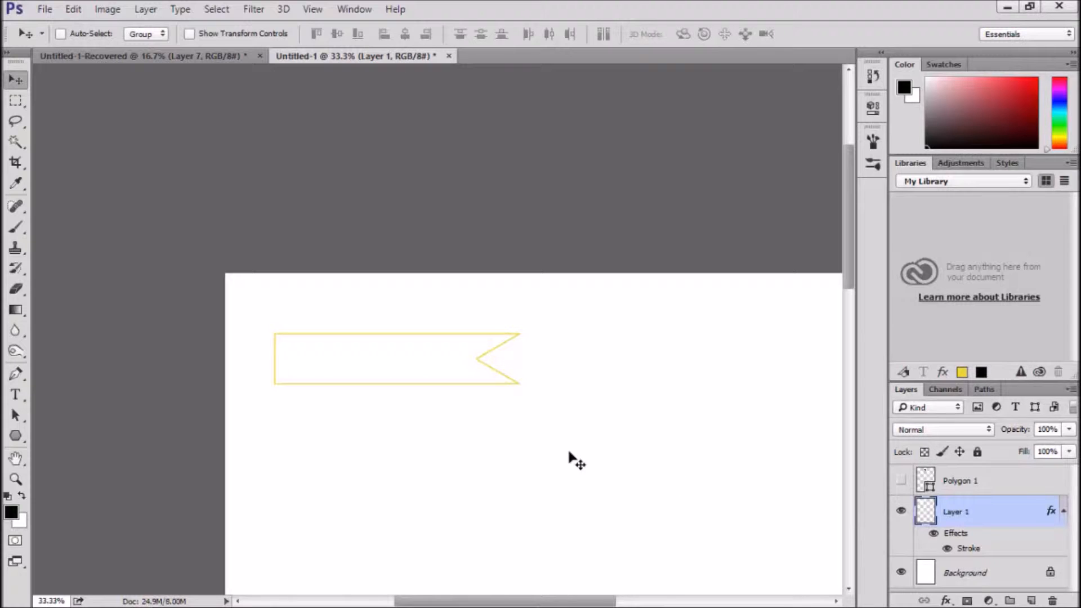
key("ctrl+minus")
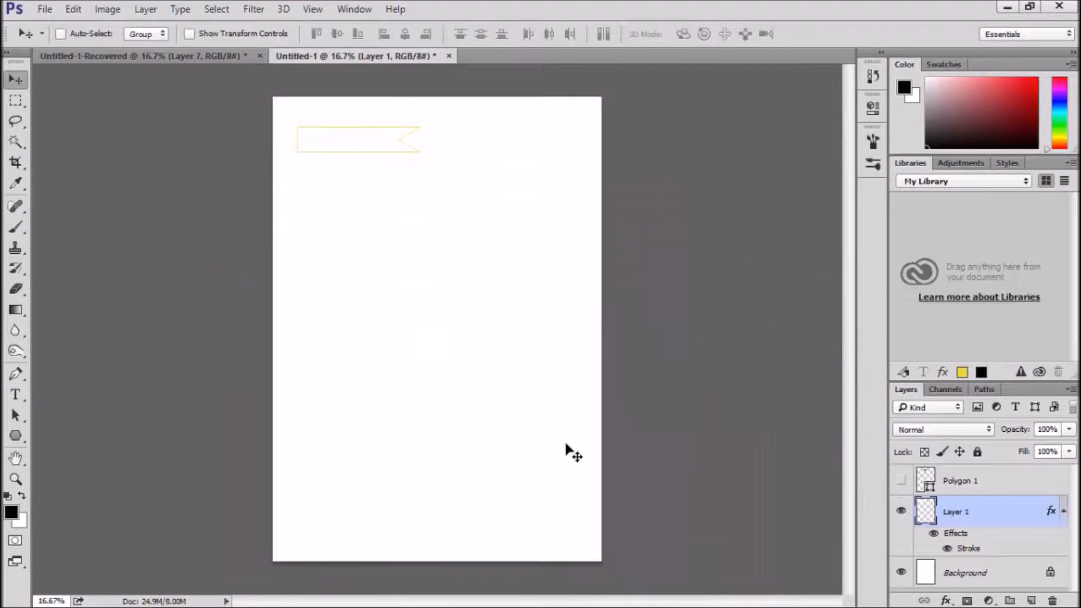
key("ctrl+j")
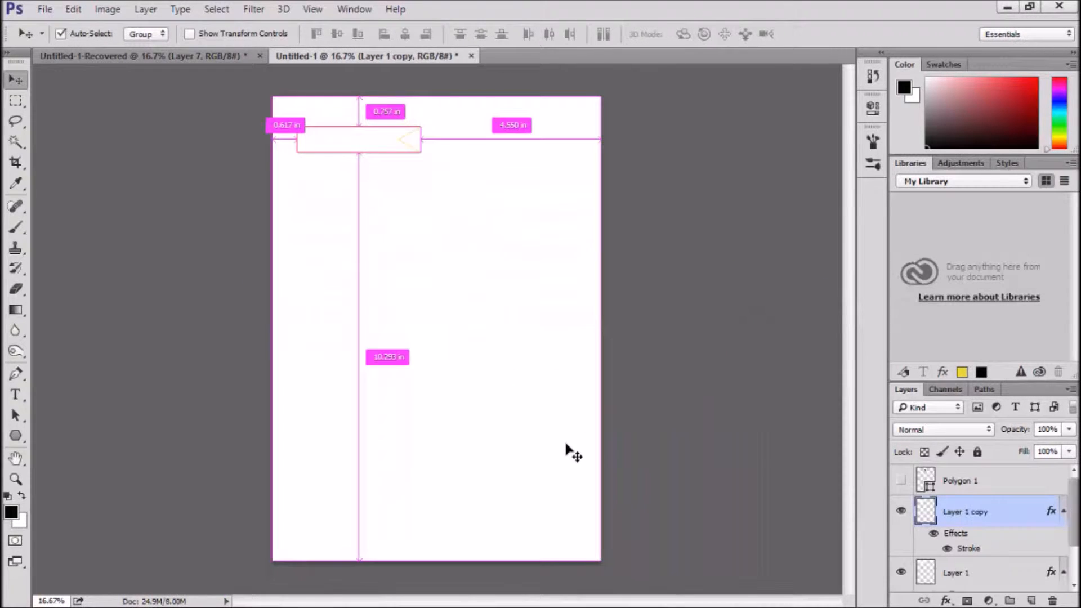
key("ctrl")
key("ctrl+z")
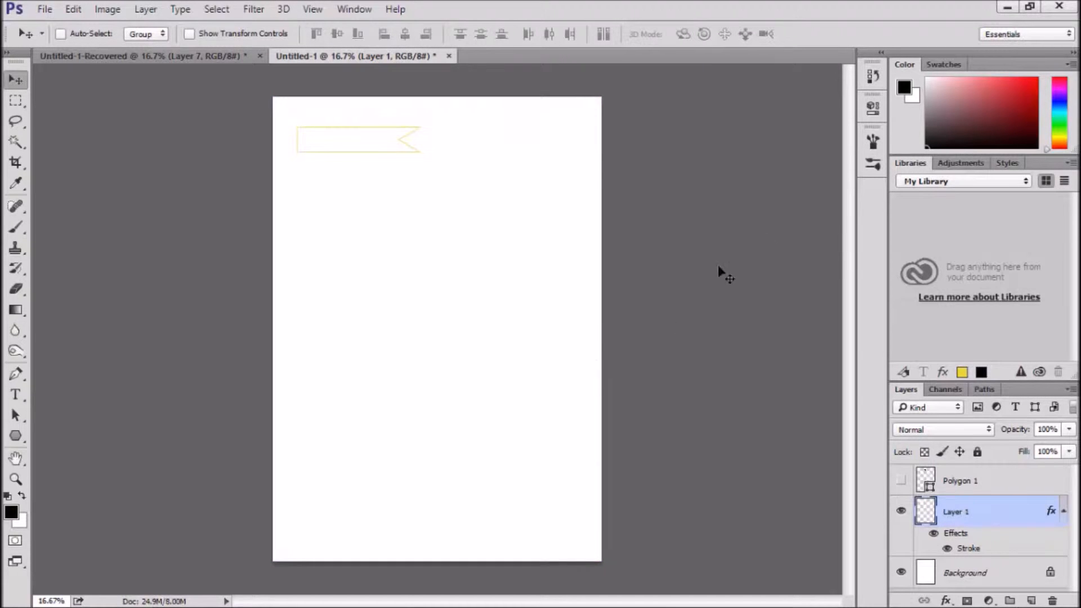
Duplicate the banner beside the original in the same row and merge the two banner layers
left_click_drag(965, 510, 1029, 599)
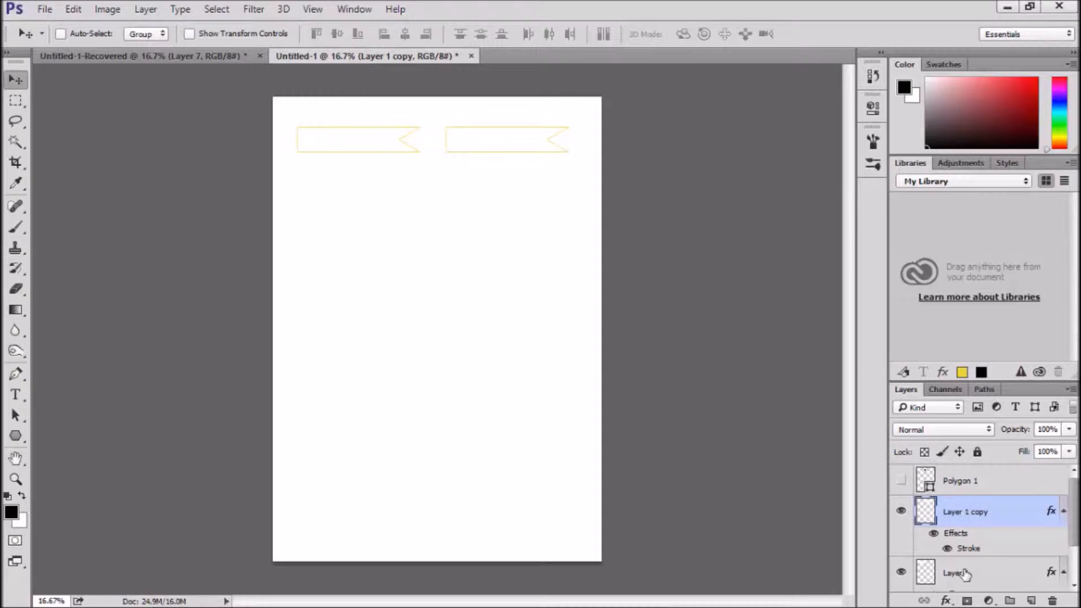
key("ctrl+e")
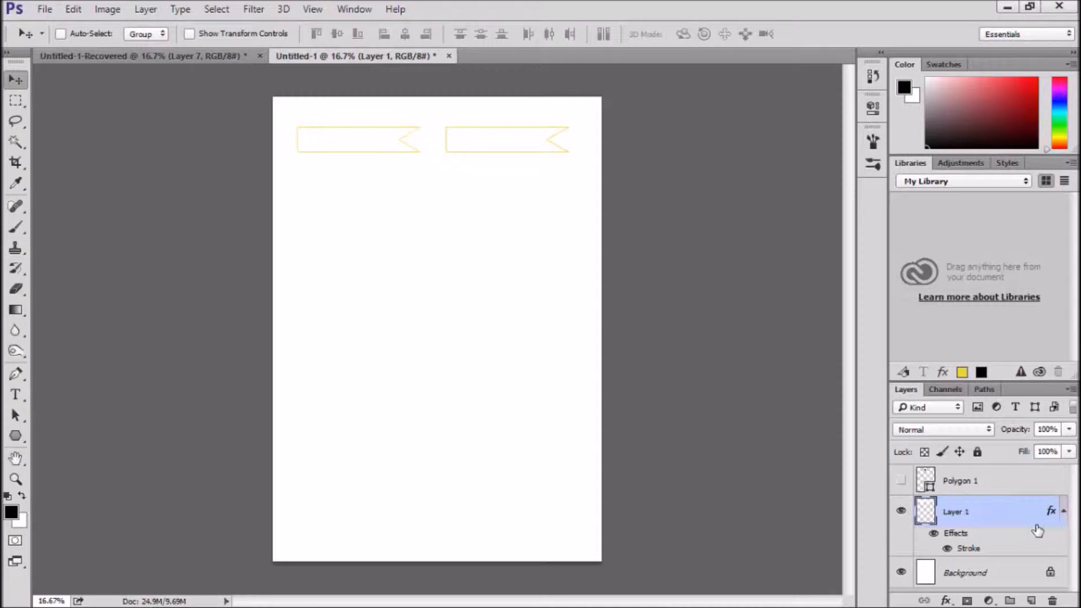
Duplicate the merged banner row and nudge the copy straight down to form a second row
key("ctrl+j")
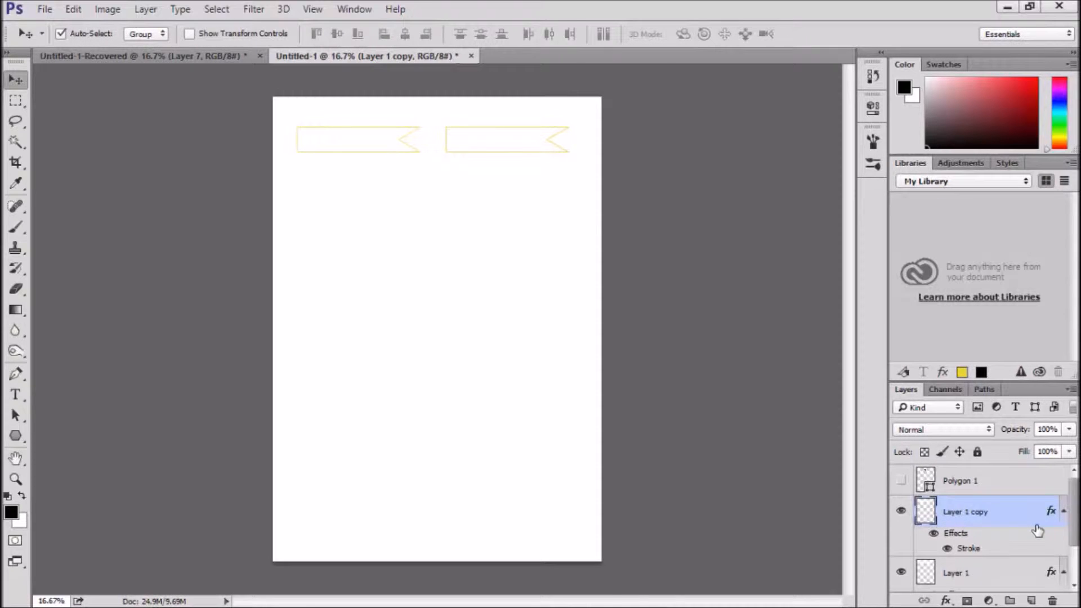
key("shift+Down")
key("shift+Down")
key("shift+Down")
key("shift+Down")
key("shift+Down")
key("shift+Down")
key("shift+Down")
key("shift+Down")
key("shift+Down")
key("shift+Down")
key("shift+Down")
key("shift+Down")
key("shift+Down")
key("shift+Down")
key("shift+Down")
key("shift+Down")
key("shift+Down")
key("shift+Down")
key("shift+Down")
key("shift+Down")
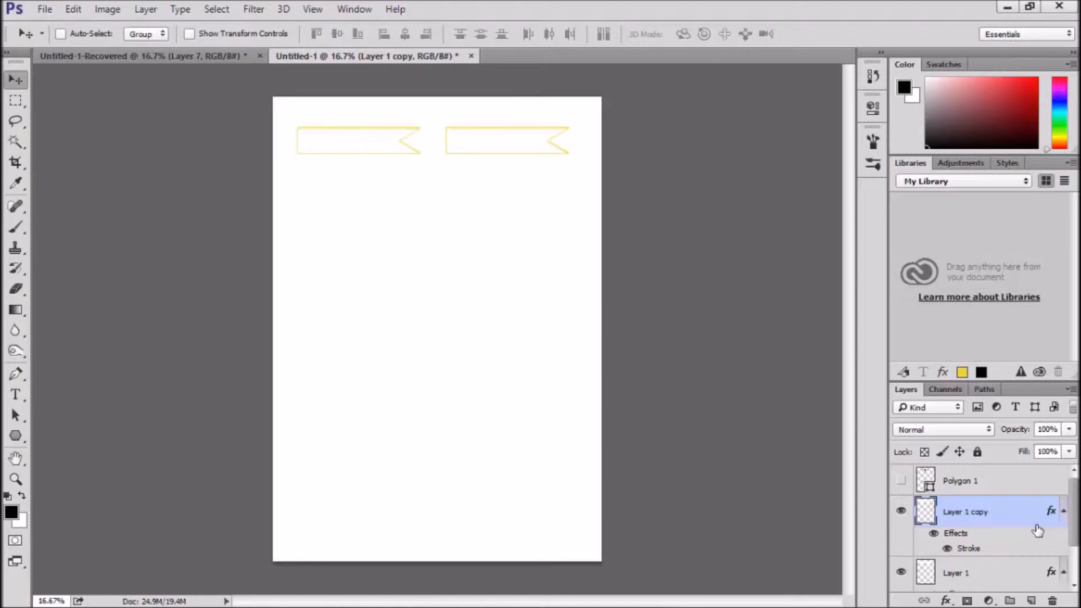
key("shift+Down")
key("shift+Down")
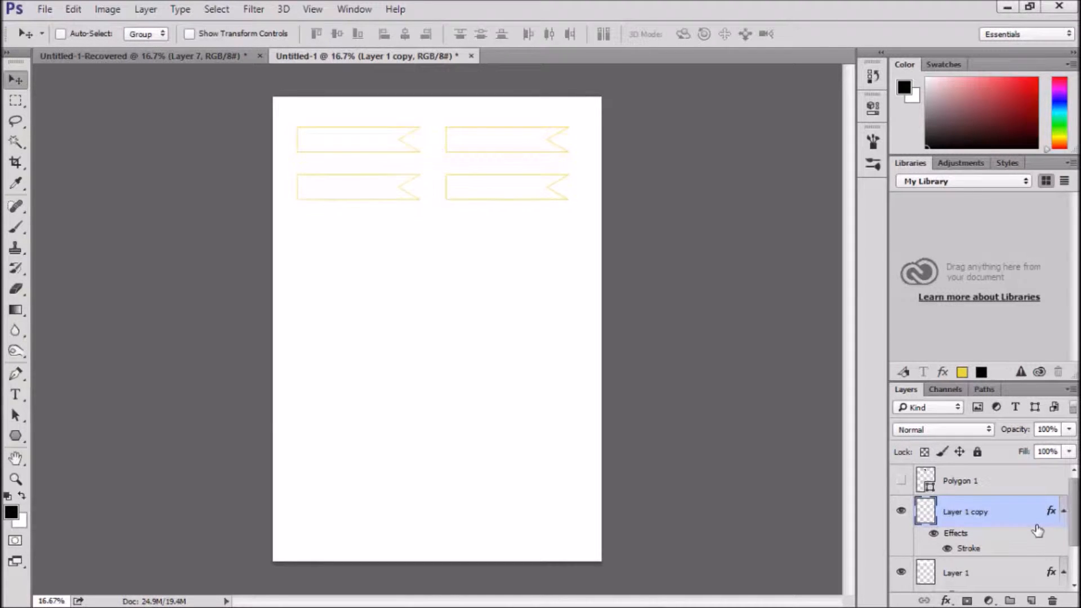
Duplicate the second banner row and nudge the copy straight down to form an evenly spaced third row
key("ctrl+j")
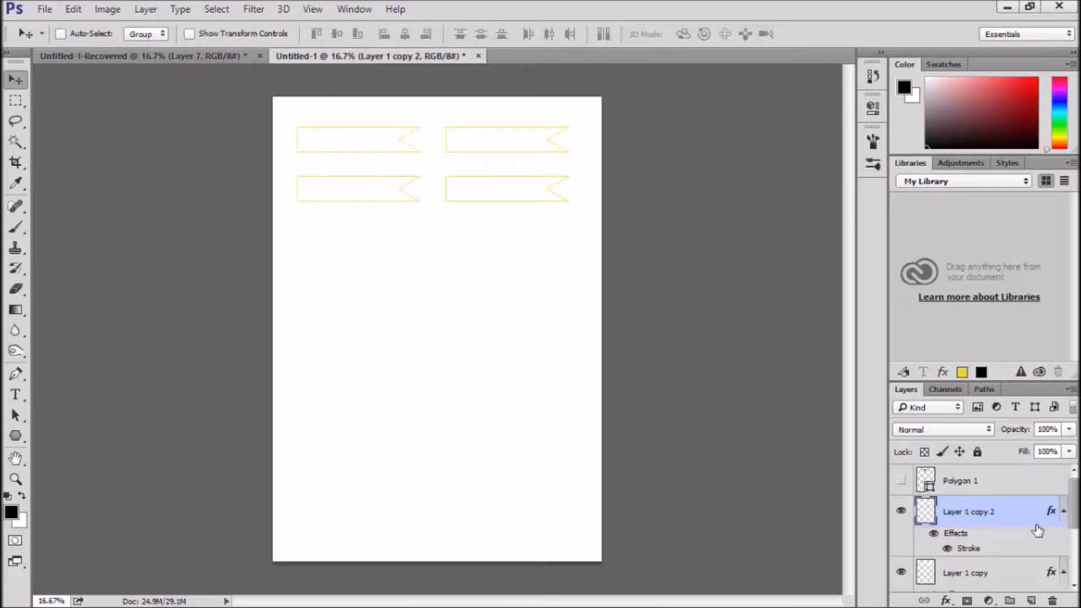
key("shift+Down")
key("shift+Down")
key("shift+Down")
key("shift+Down")
key("shift+Down")
key("shift+Down")
key("shift+Down")
key("shift+Down")
key("shift+Down")
key("shift+Down")
key("shift+Down")
key("shift+Down")
key("shift+Down")
key("shift+Down")
key("shift+Down")
key("shift+Down")
key("shift+Down")
key("shift+Down")
key("shift+Down")
key("shift+Down")
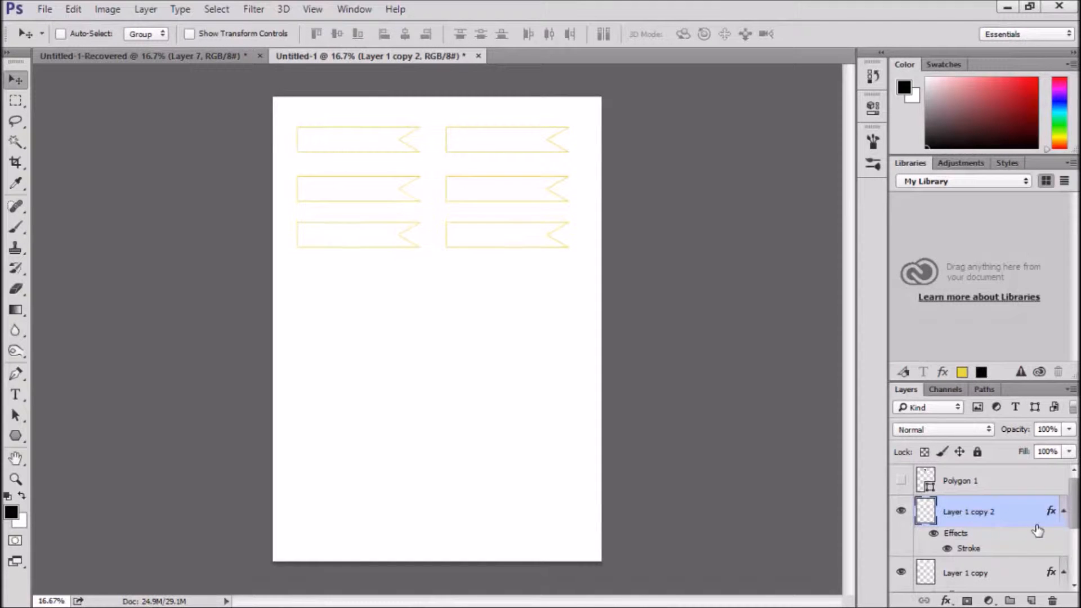
key("shift+Down")
key("shift+Down")
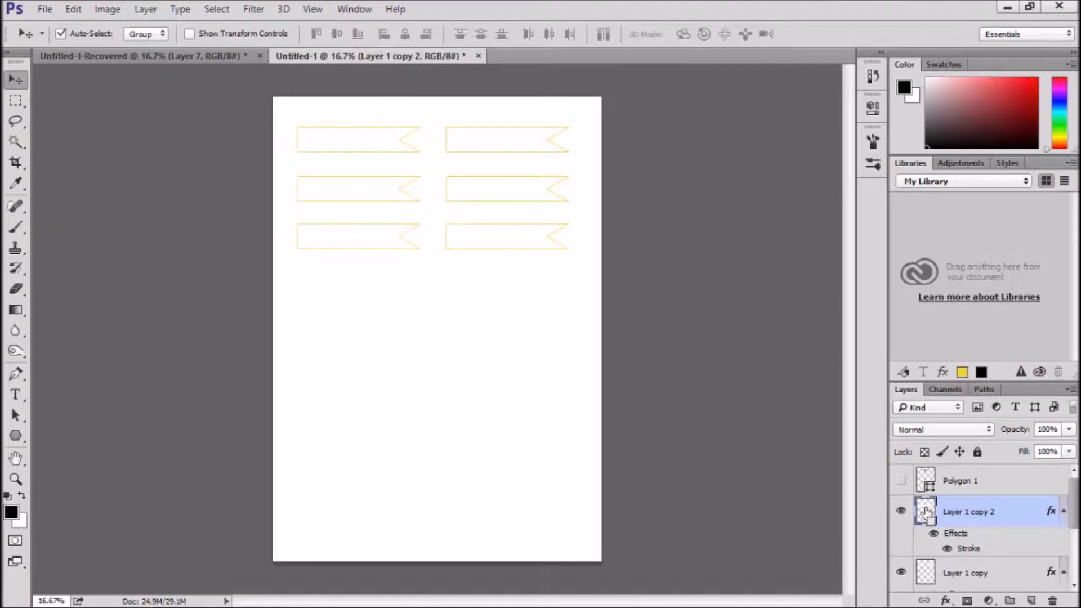
Load the outlines of the third-row banners as a selection and add a new layer above Layer 1 copy 2
left_click(927, 510, "ctrl")
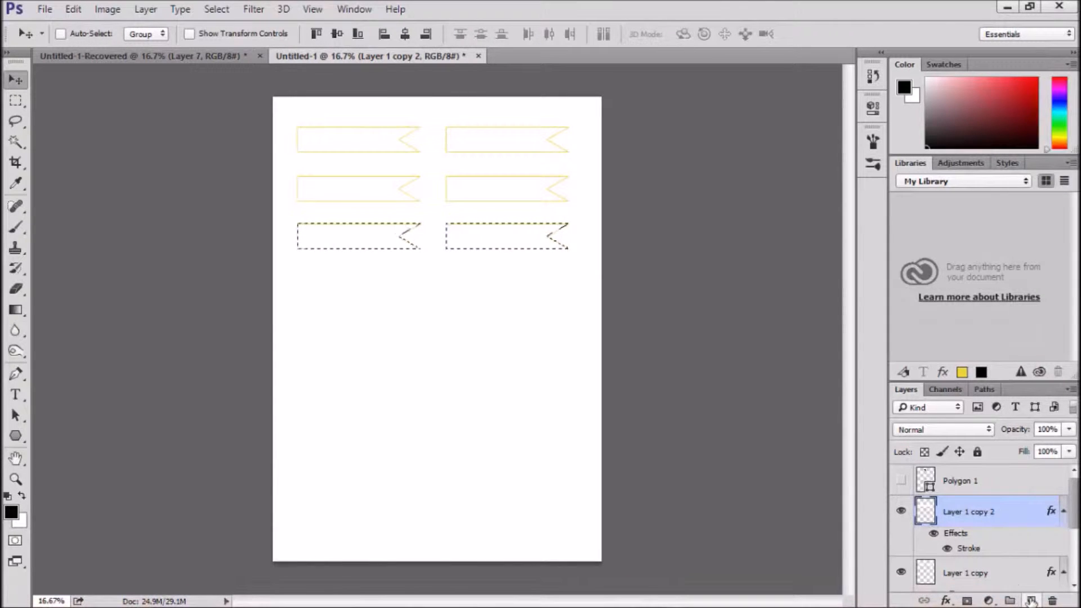
left_click(1031, 600)
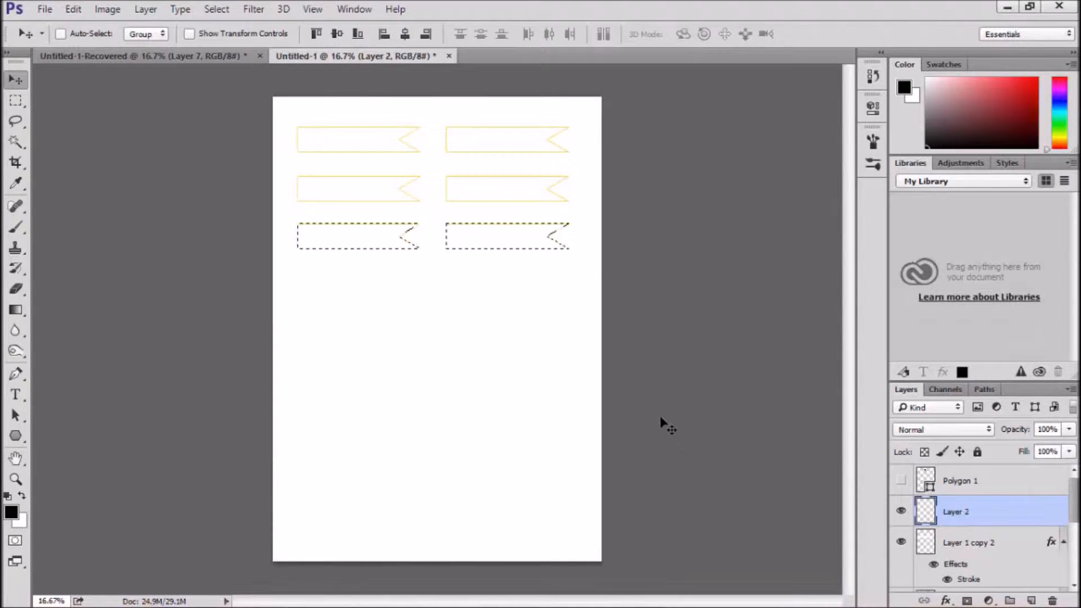
Fill the selected third-row banner shapes on Layer 2 with the black foreground color and deselect
left_click(48, 8)
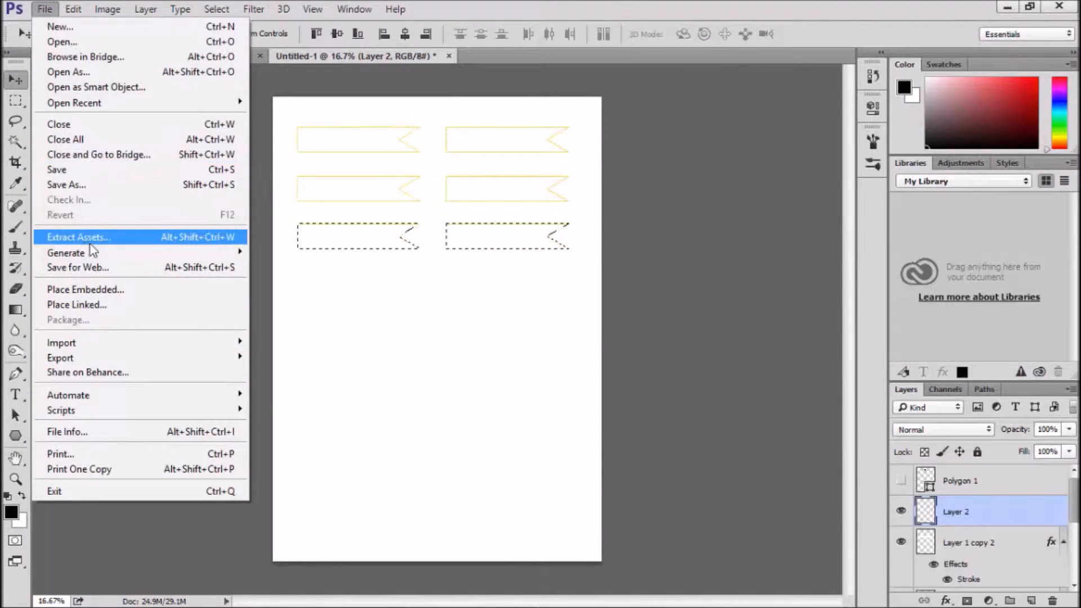
mouse_move(74, 8)
left_click(175, 223)
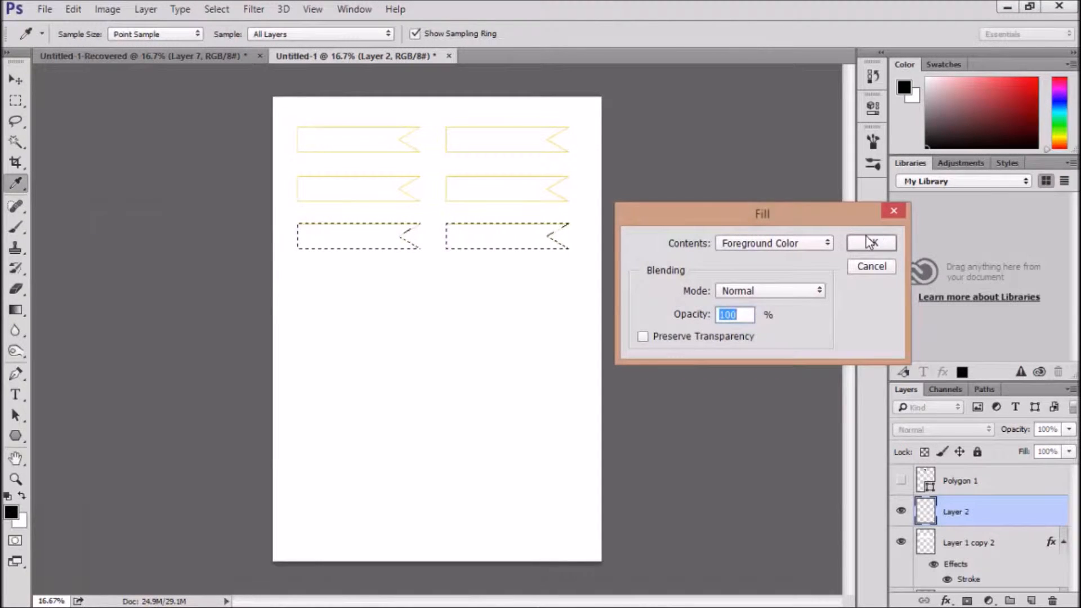
left_click(873, 241)
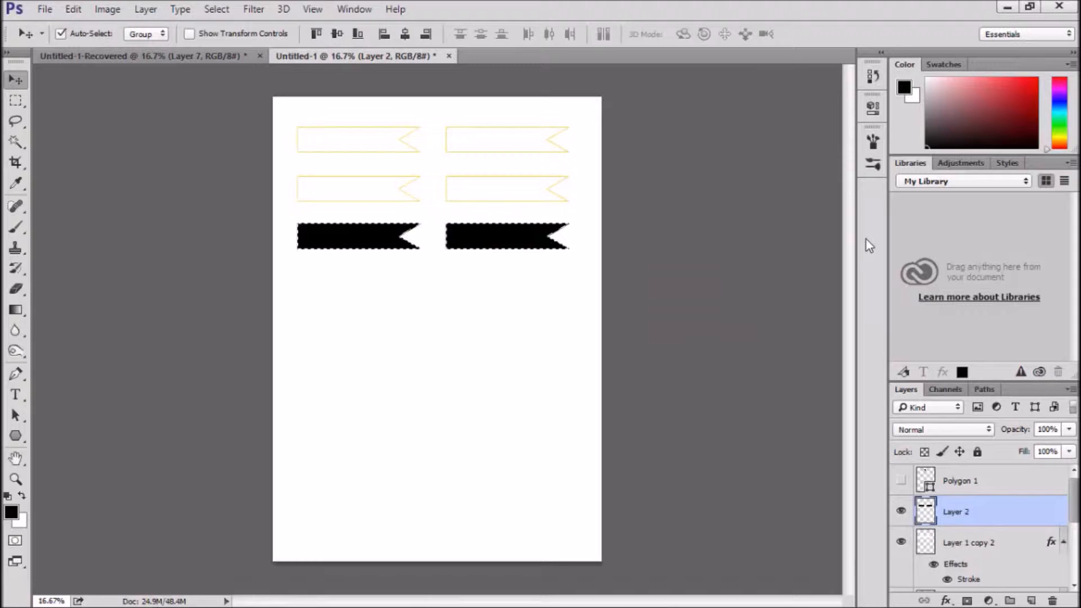
key("ctrl+d")
Nudge the black banners straight down to form an evenly spaced fourth row
key("shift+Down")
key("shift+Down")
key("shift+Down")
key("shift+Down")
key("shift+Down")
key("shift+Down")
key("shift+Down")
key("shift+Down")
key("shift+Down")
key("shift+Down")
key("shift+Down")
key("shift+Down")
key("shift+Down")
key("shift+Down")
key("shift+Down")
key("shift+Down")
key("shift+Down")
key("shift+Down")
key("shift+Down")
key("shift+Down")
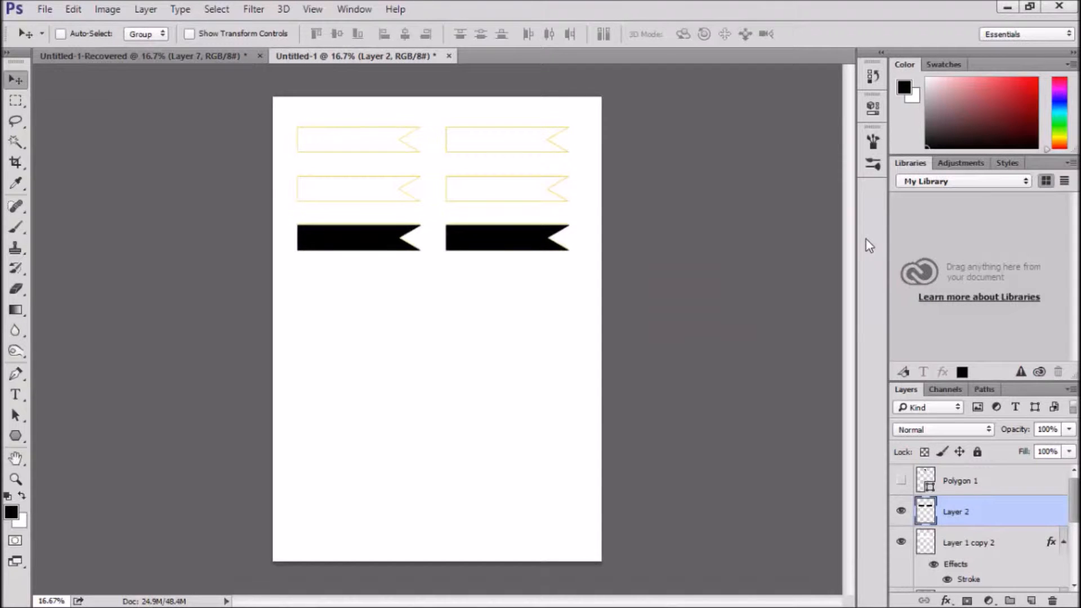
key("shift+Down")
key("shift+Up")
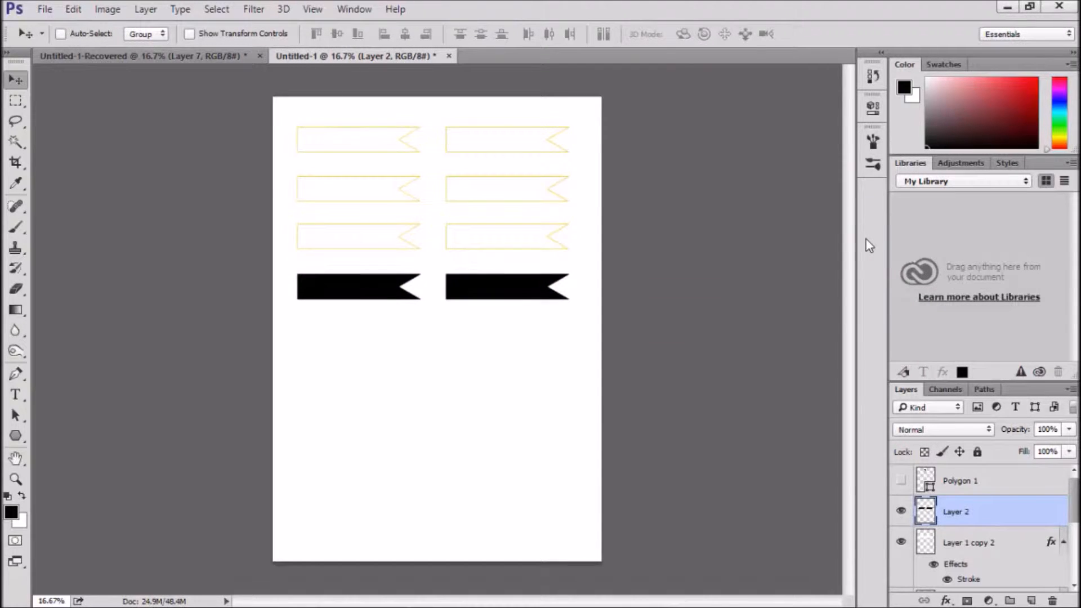
key("shift+Up")
key("shift+Up")
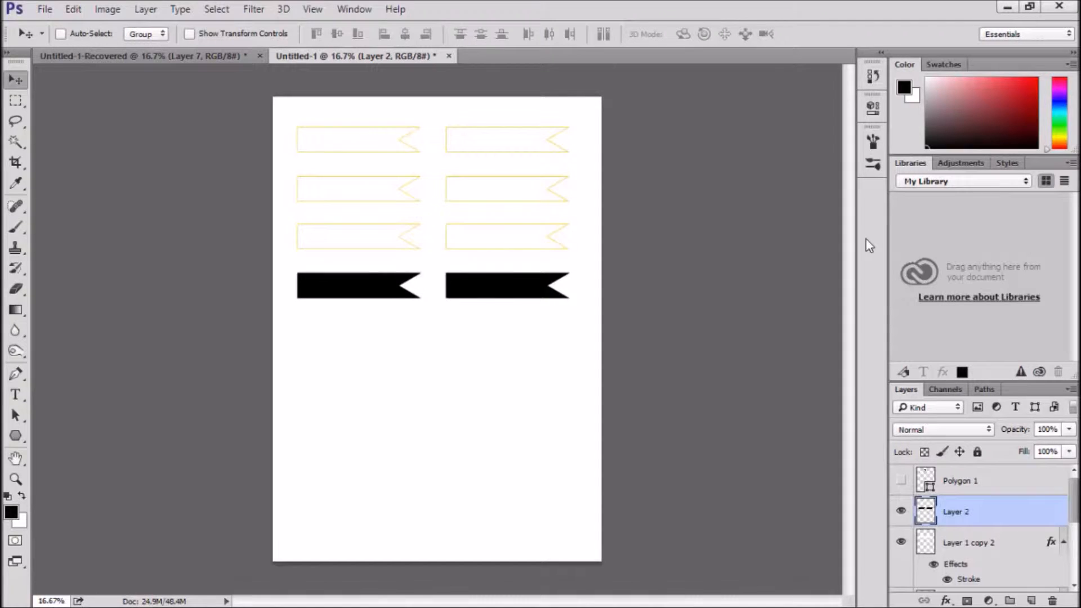
Contract a selection of the black banners' outlines by 10 pixels and add a new layer above Layer 2
left_click(951, 513, "ctrl")
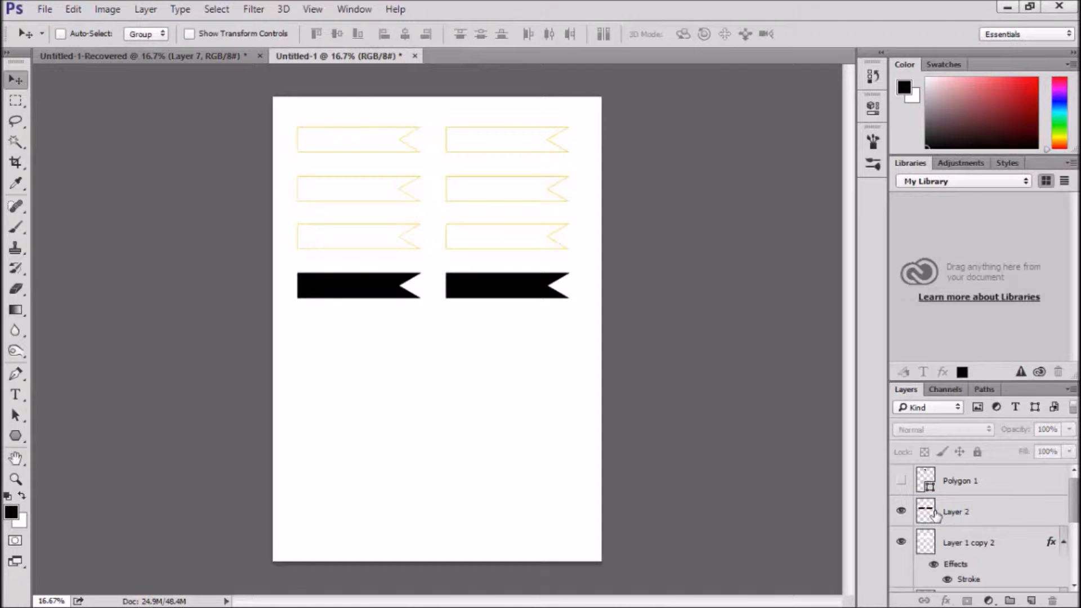
left_click(942, 513)
left_click(927, 512, "ctrl")
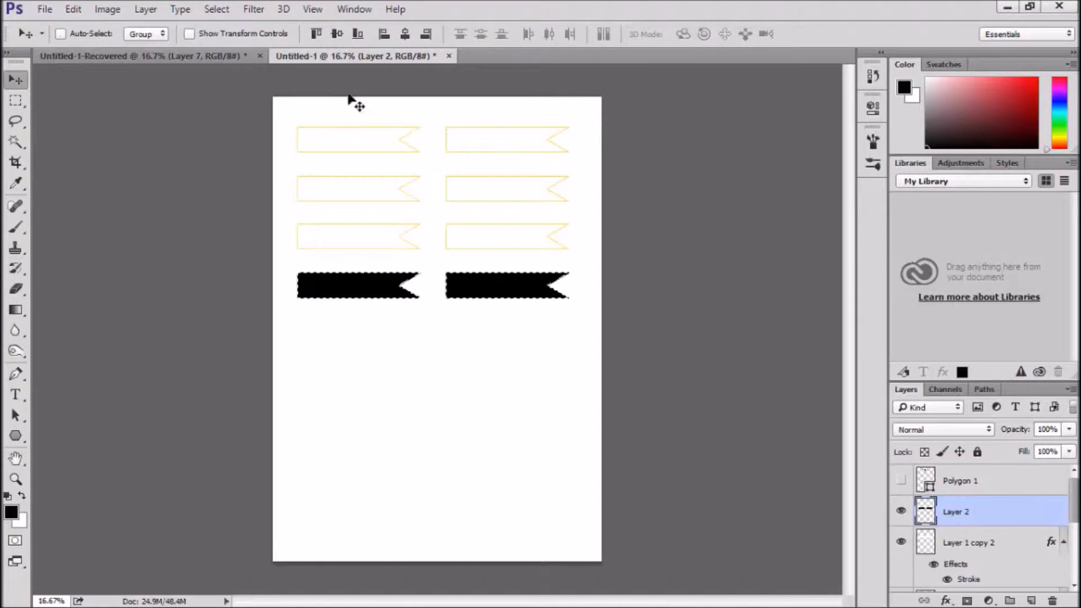
left_click(215, 9)
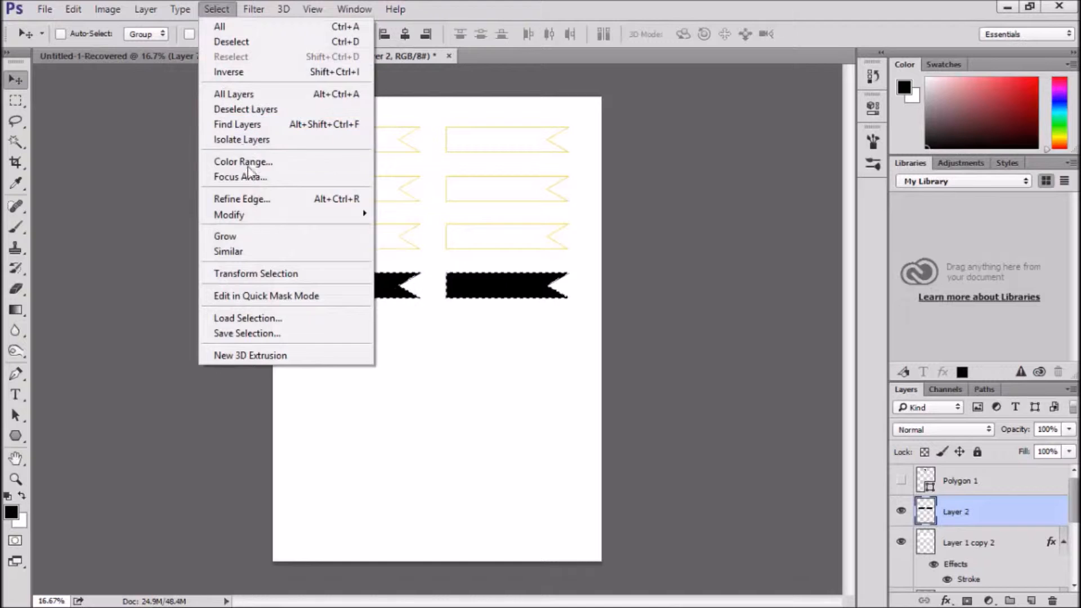
mouse_move(242, 219)
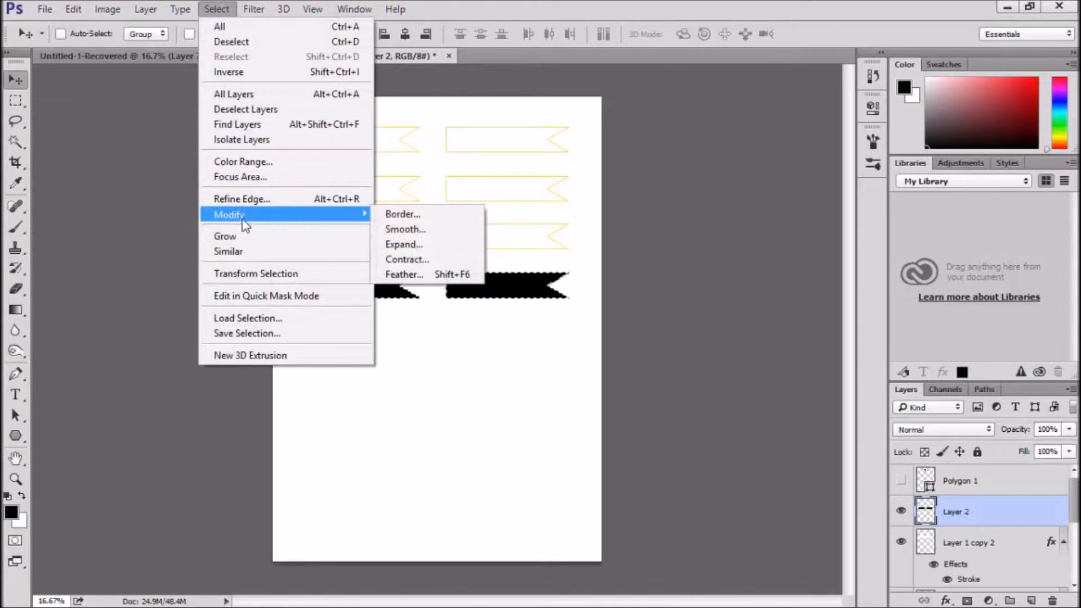
left_click(441, 257)
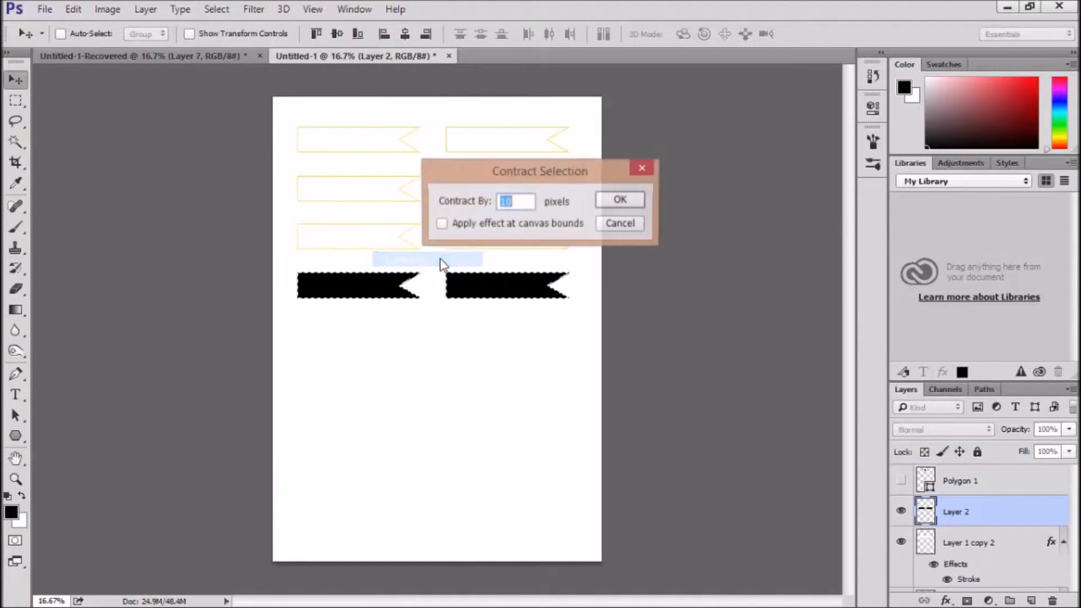
left_click(630, 200)
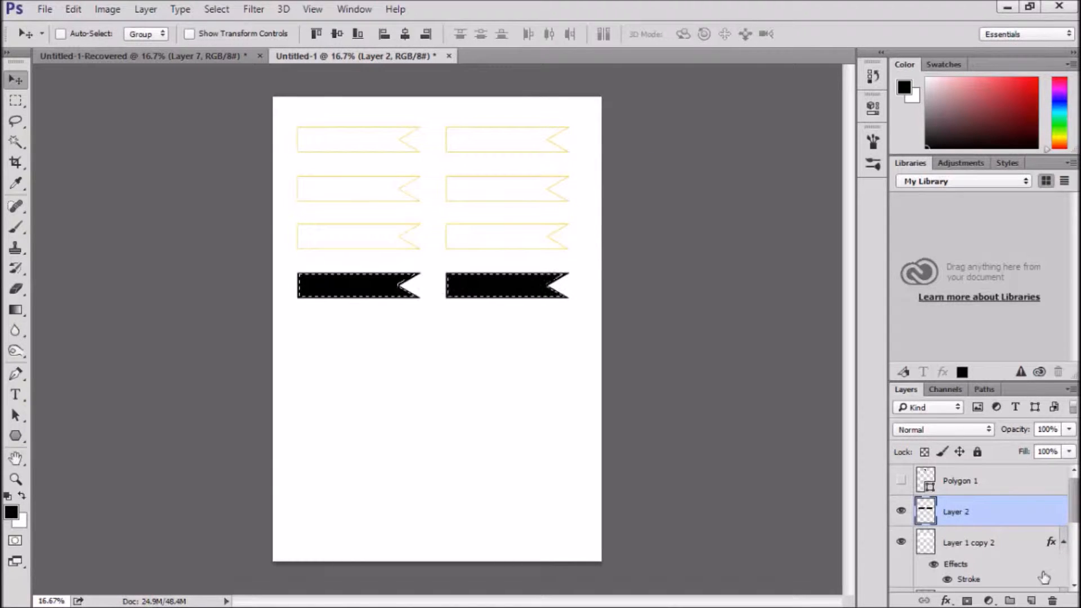
left_click(1030, 599)
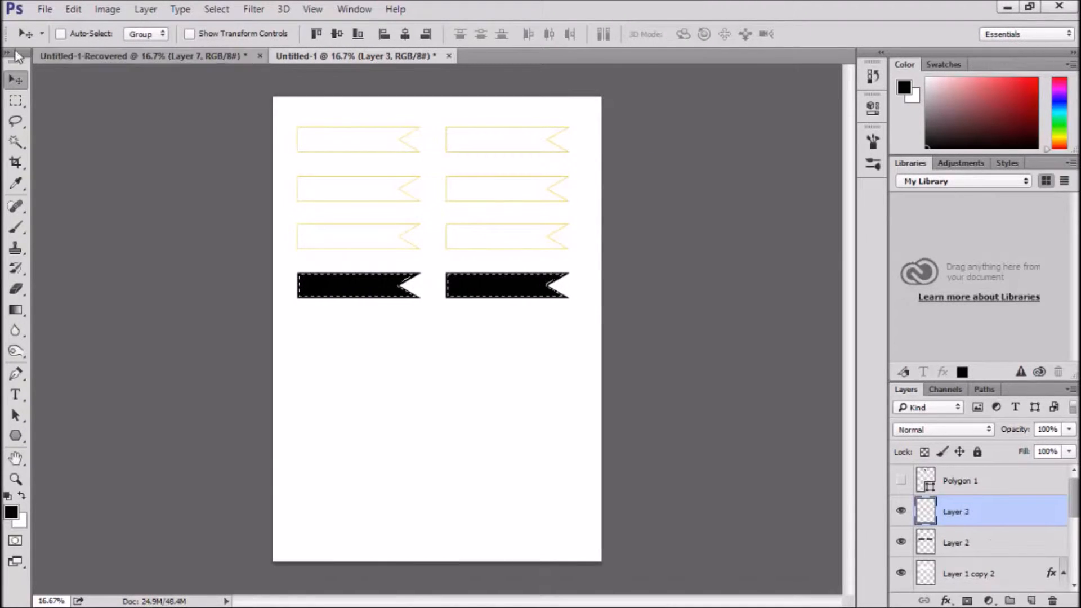
Try filling the contracted banner selection on Layer 3 with 50% Gray
left_click(74, 8)
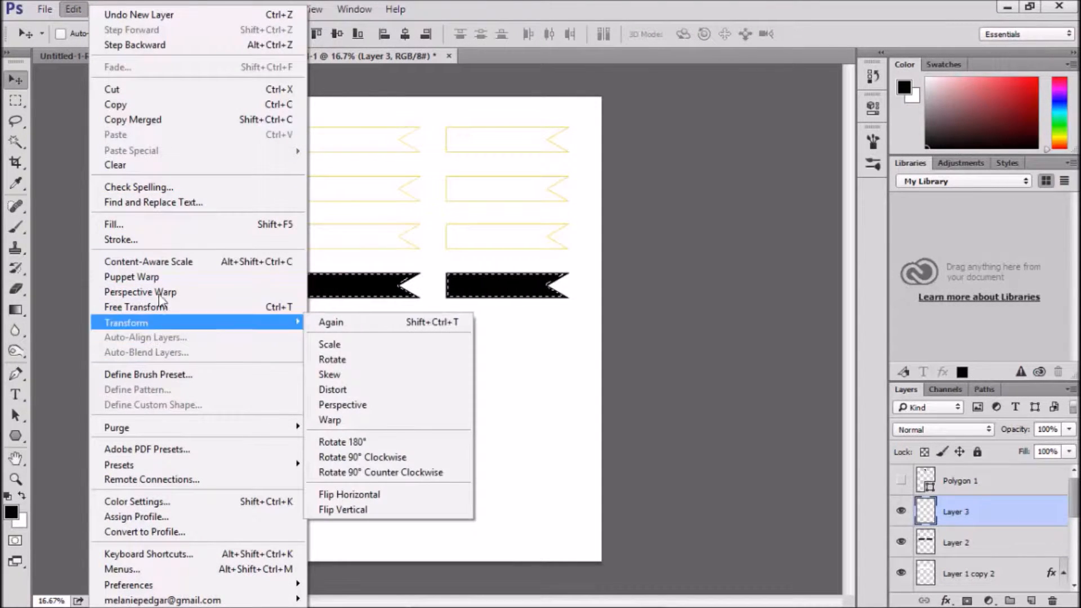
left_click(136, 226)
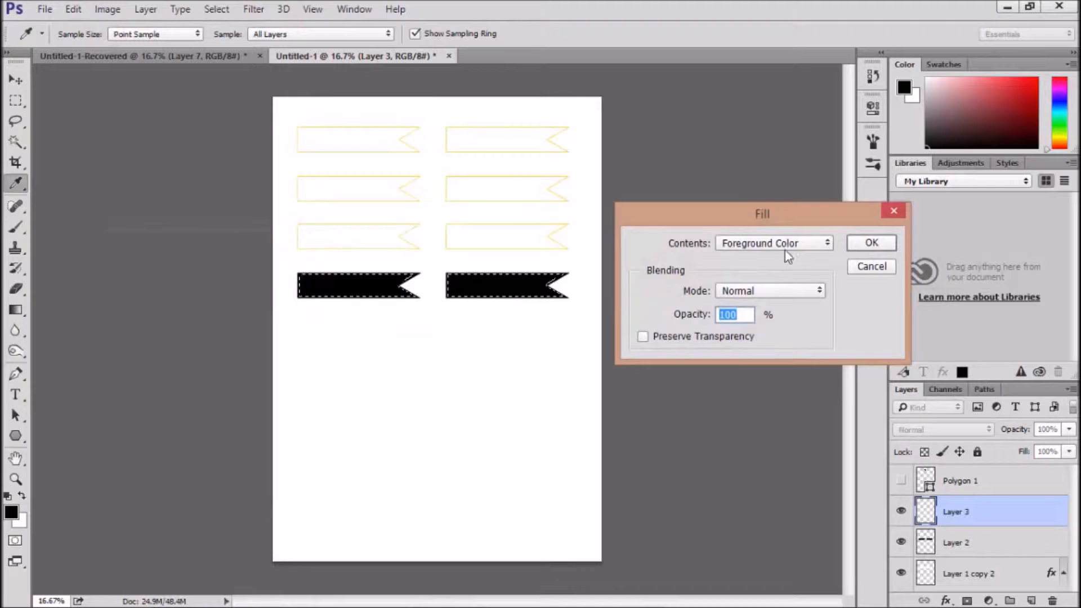
left_click(792, 244)
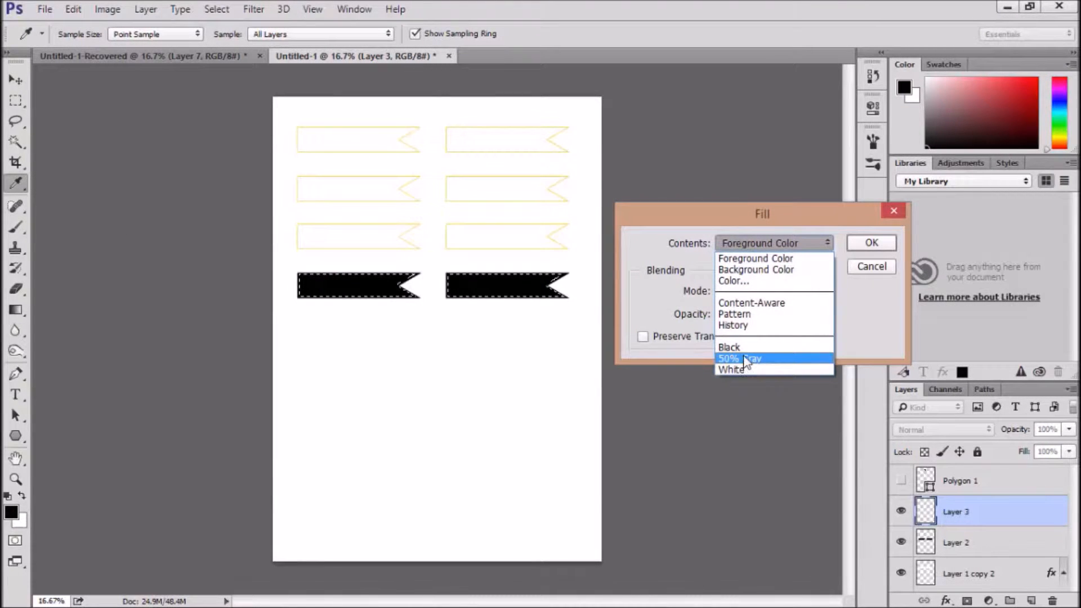
left_click(744, 358)
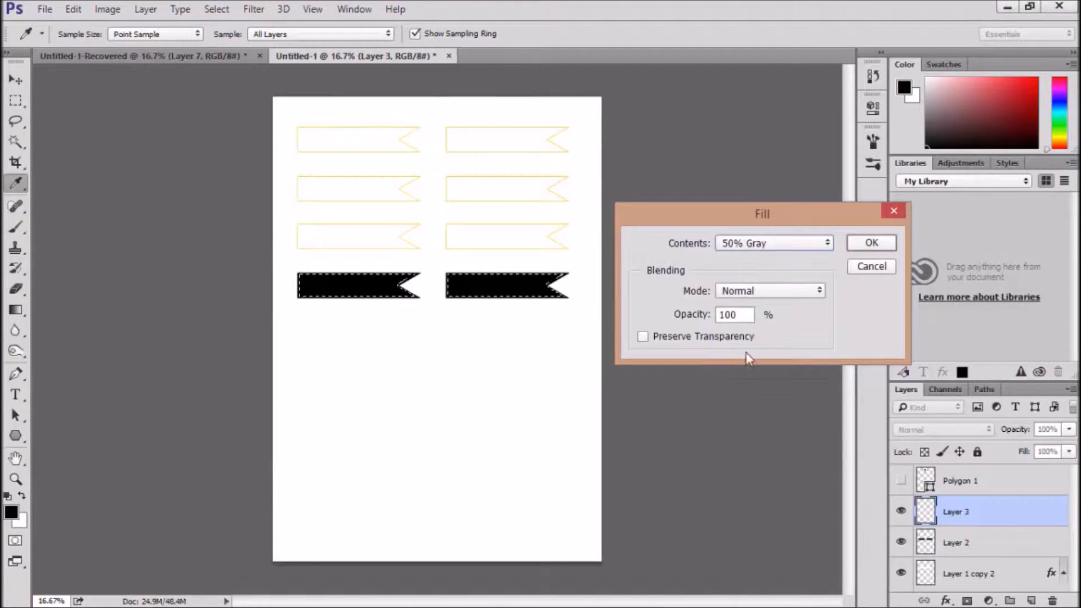
left_click(881, 244)
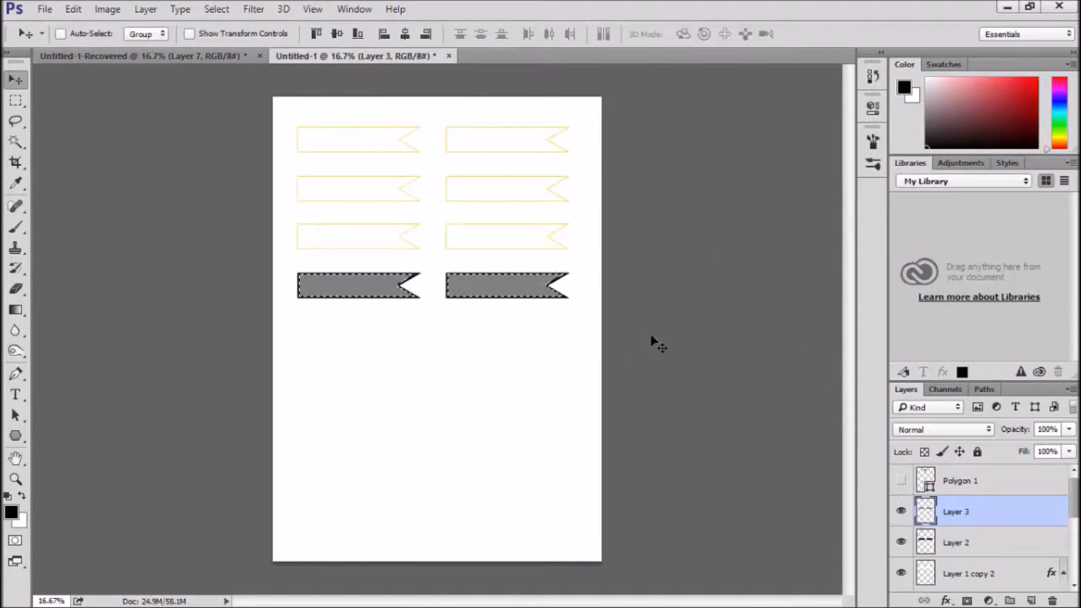
key("ctrl")
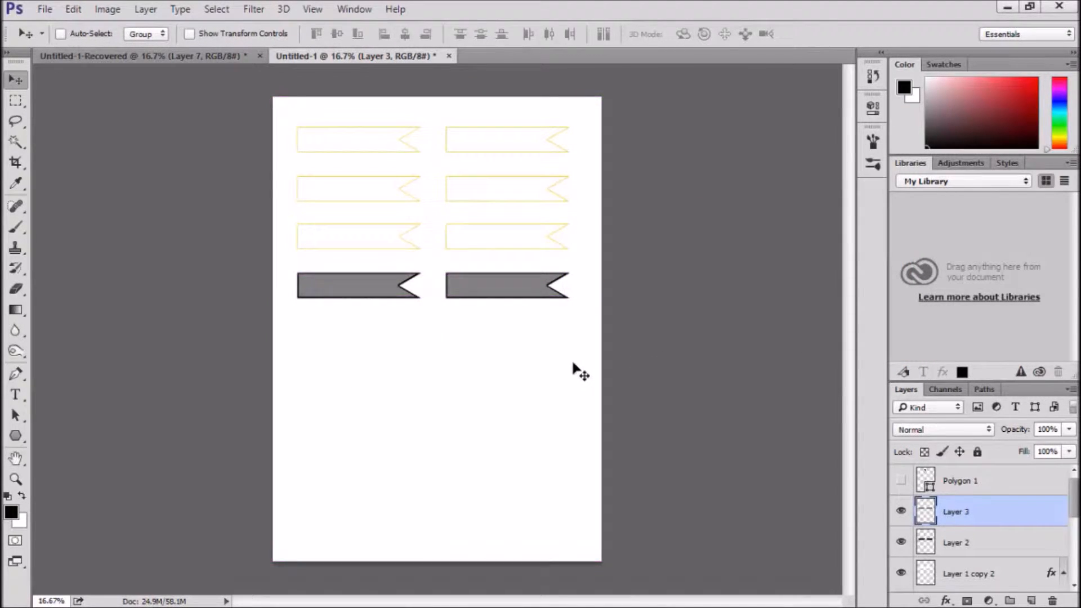
key("ctrl+alt+z")
key("ctrl+alt+z")
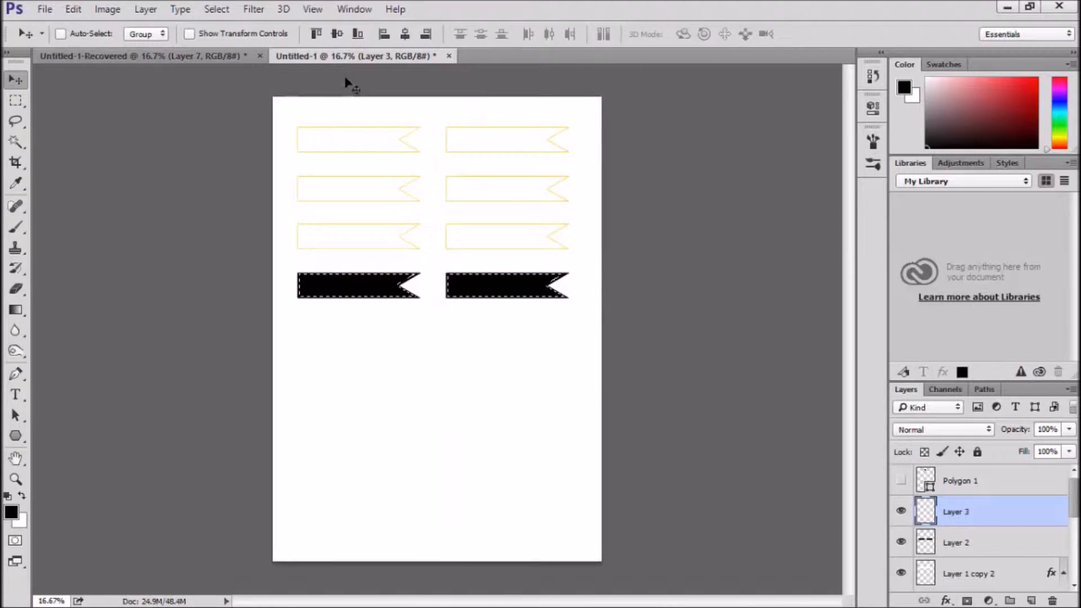
Fill the contracted banner selection on Layer 3 with White at 100% opacity and deselect
left_click(84, 7)
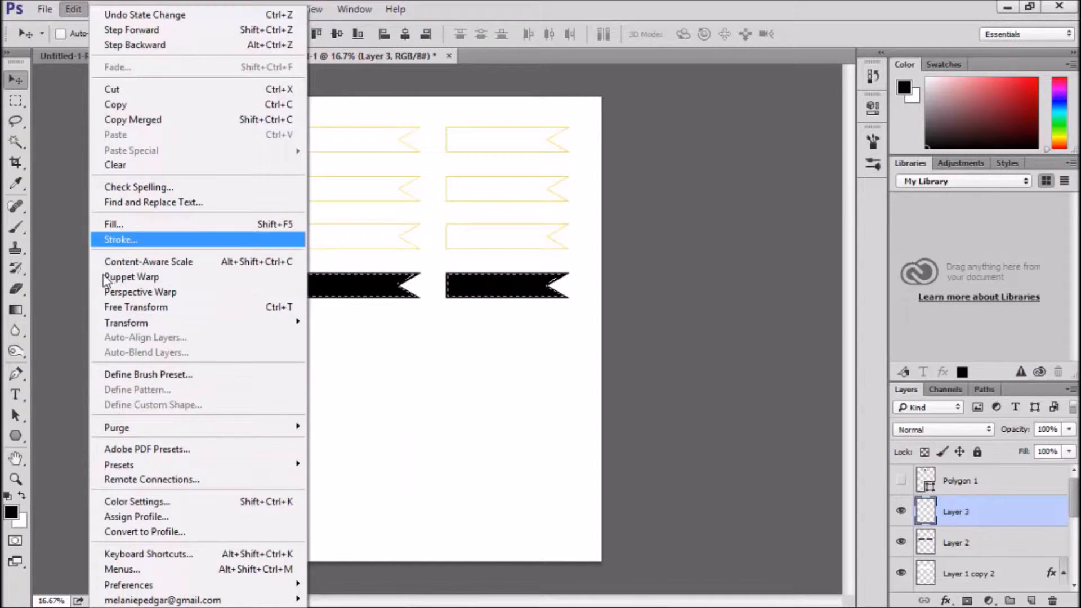
left_click(179, 225)
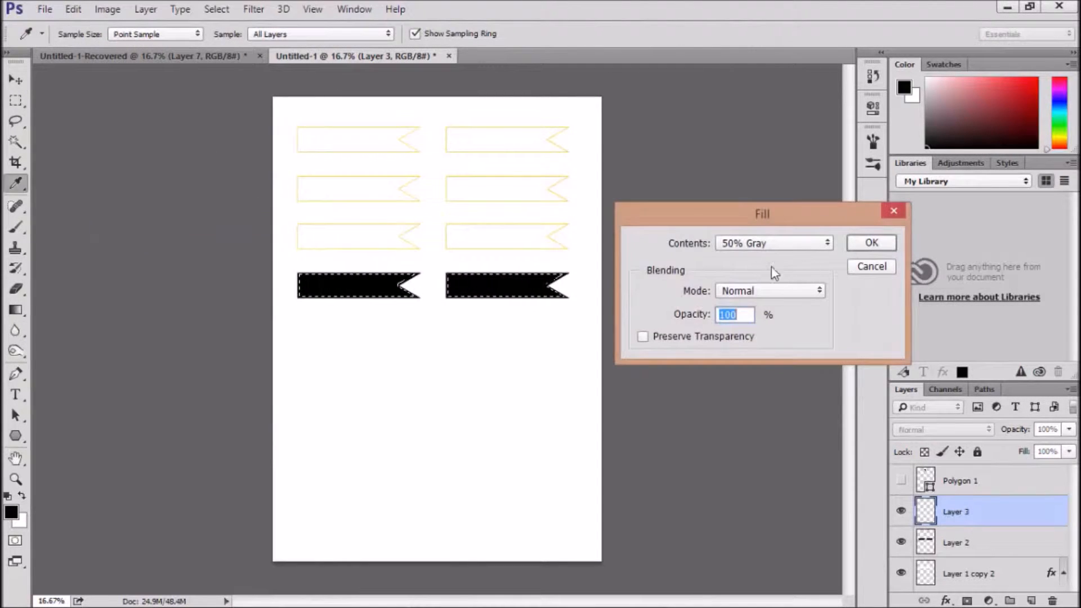
left_click(776, 243)
left_click(754, 365)
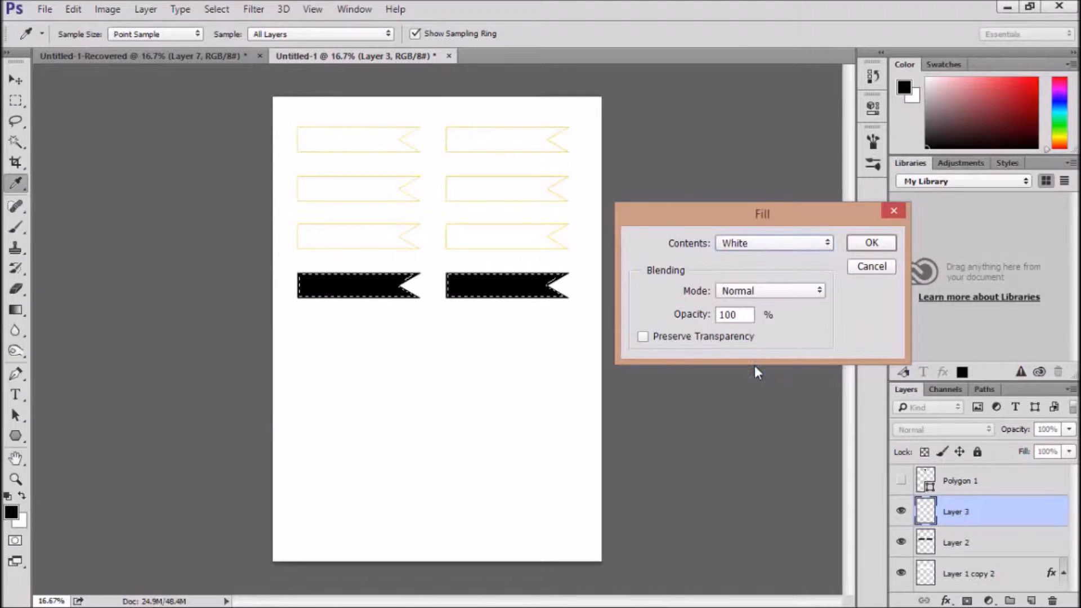
left_click(878, 242)
key("v")
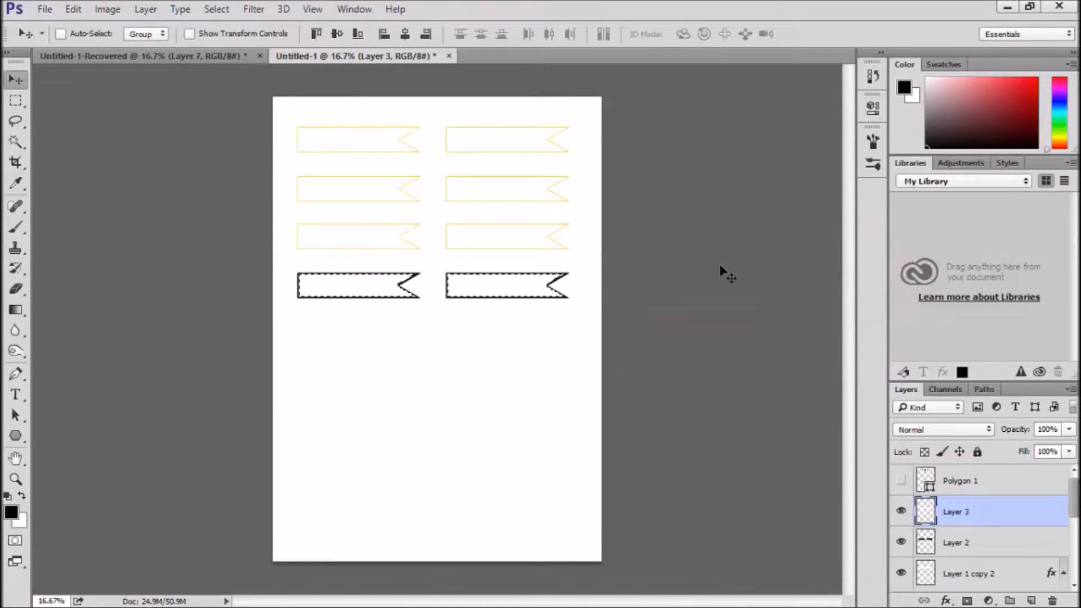
key("ctrl+d")
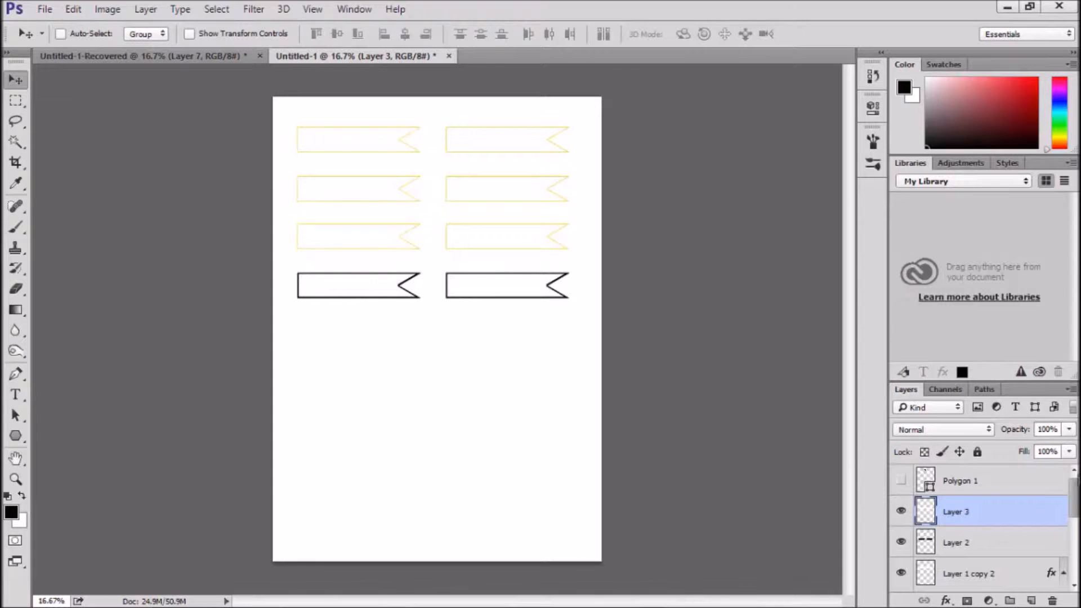
Try inverting the black banner shapes on Layer 2
left_click(1001, 544)
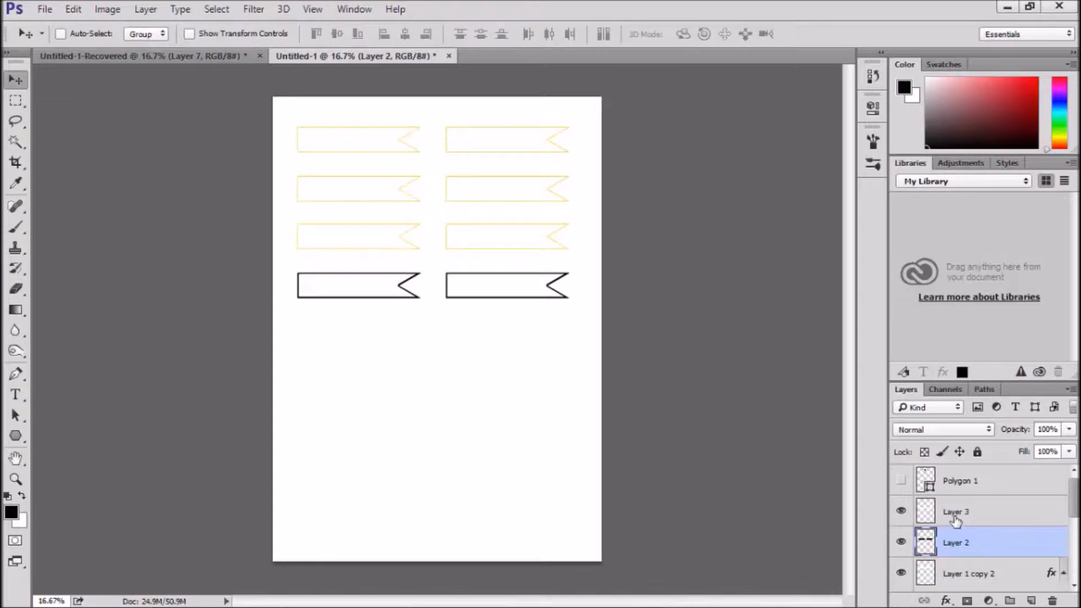
key("Delete")
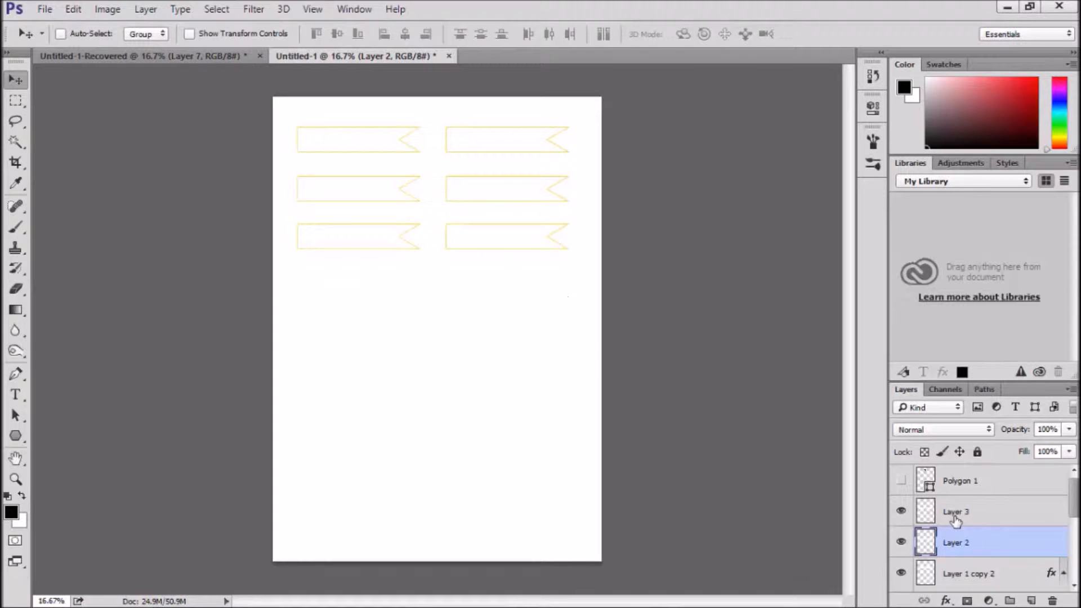
key("ctrl+z")
key("ctrl+z")
key("ctrl+z")
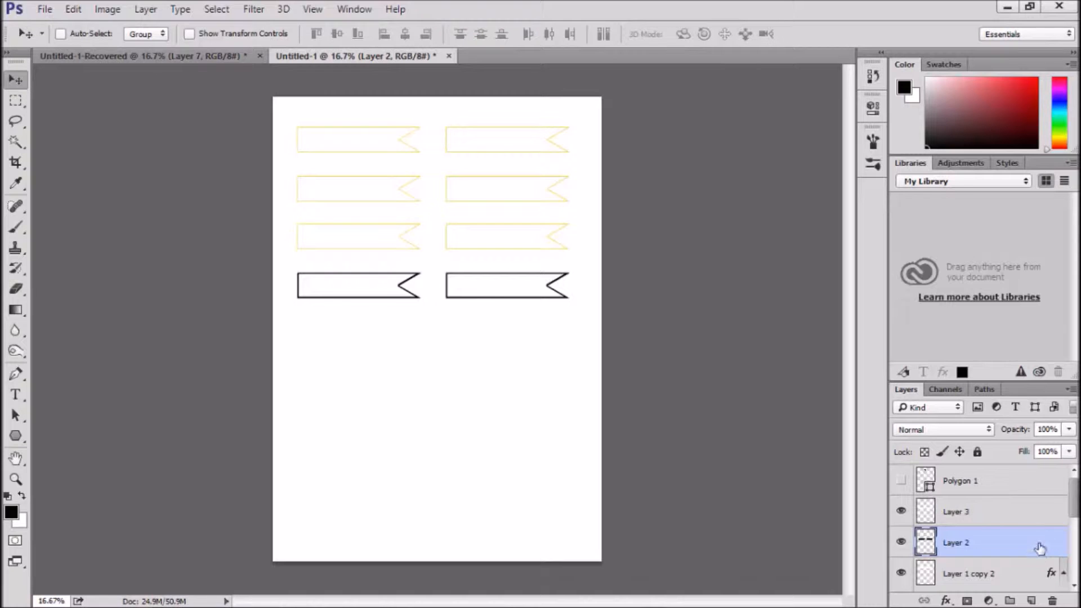
Copy the stroke layer style from Layer 1 copy 2 onto Layer 2 and invert Layer 2's black fill to white
left_click(946, 600)
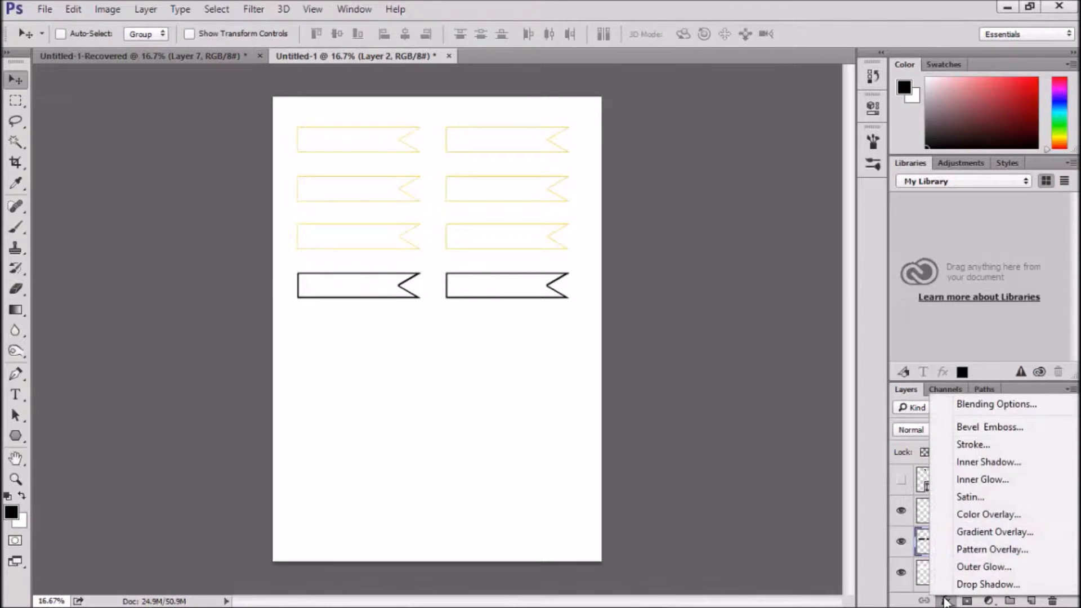
left_click(919, 554)
scroll(1034, 511, "down", 2)
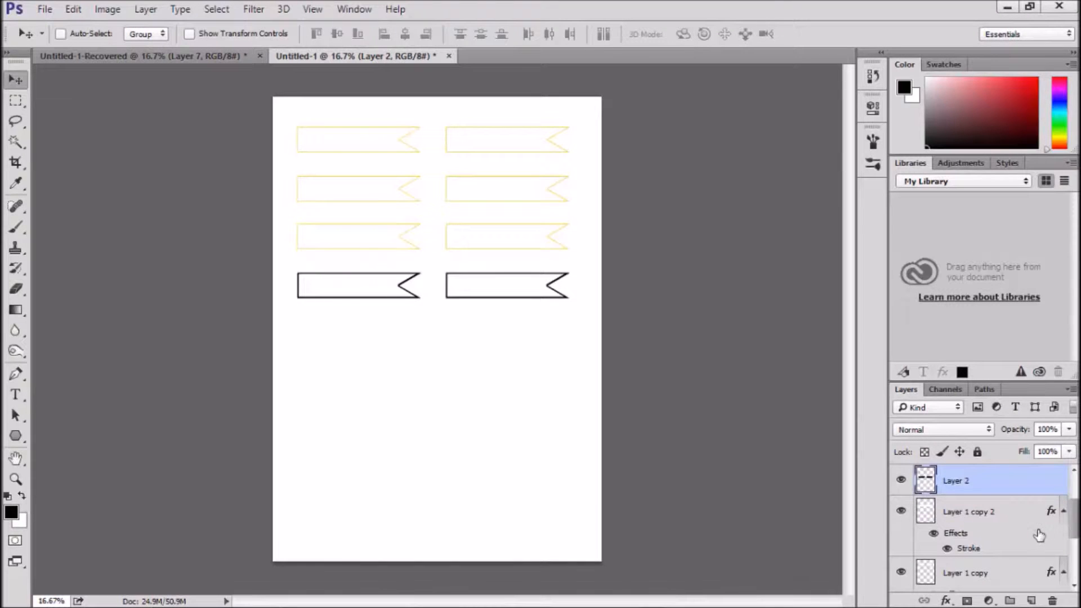
right_click(992, 511)
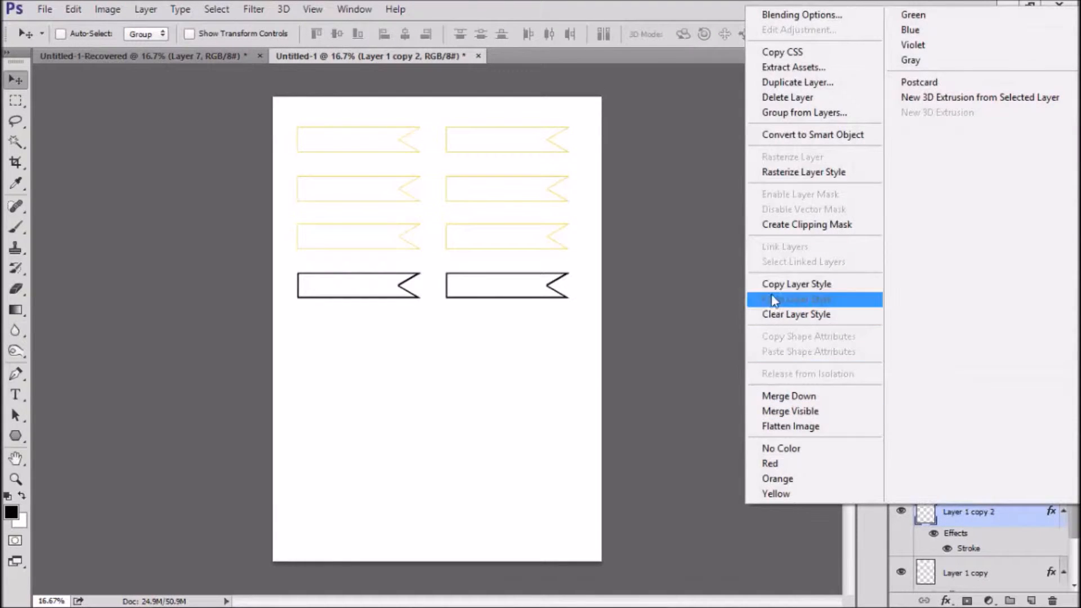
left_click(819, 284)
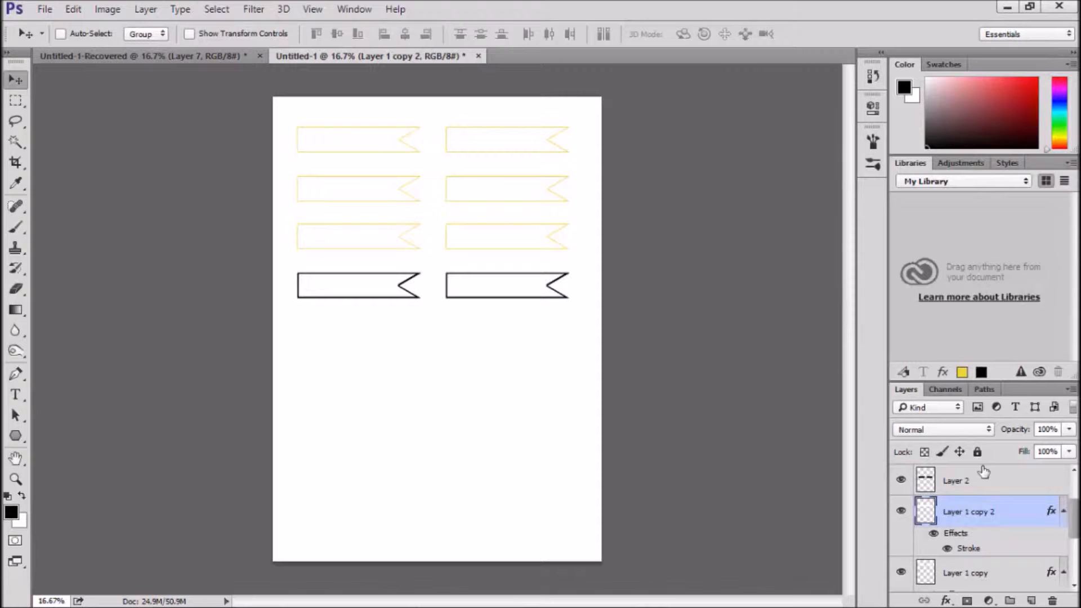
left_click(952, 480)
right_click(951, 481)
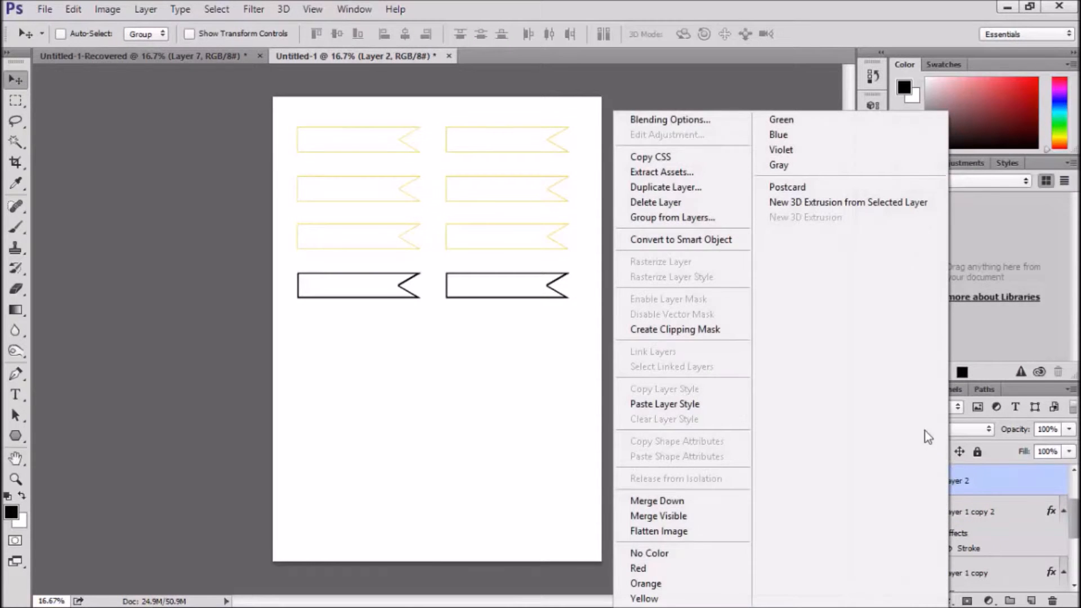
left_click(669, 403)
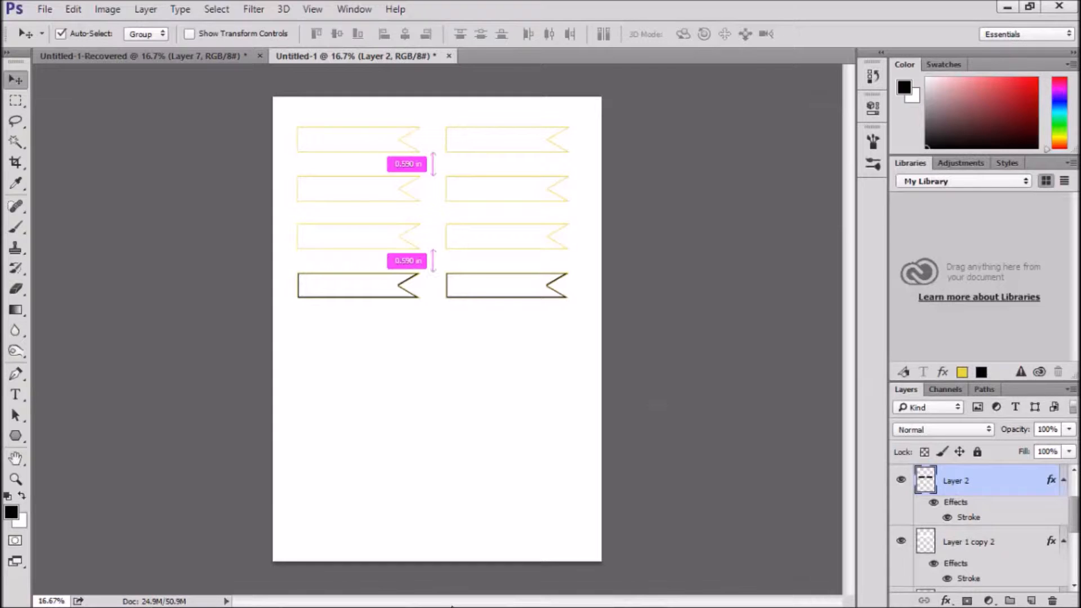
key("ctrl+i")
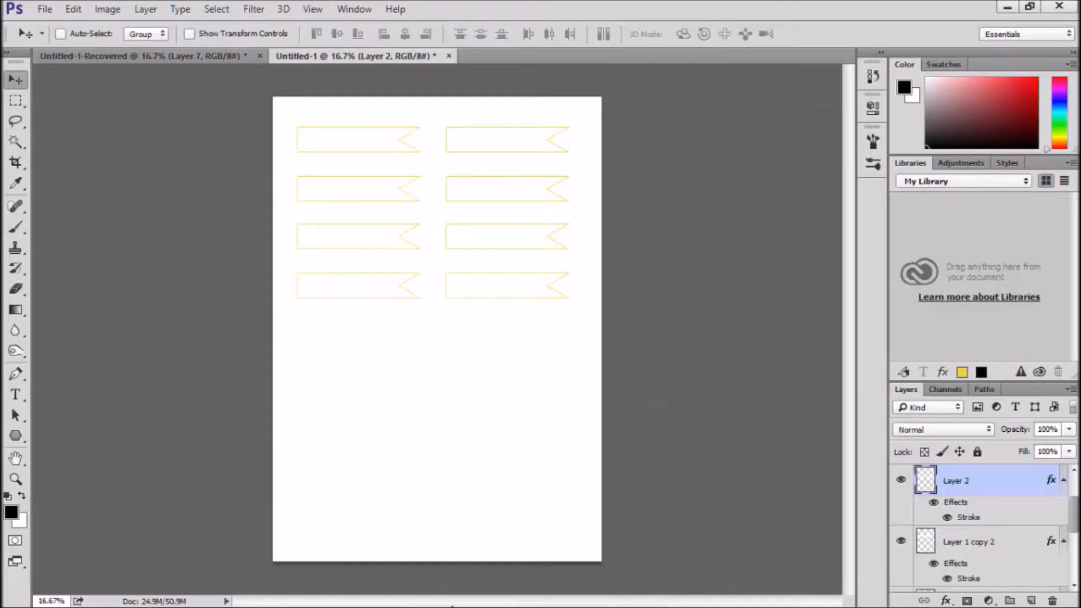
Paste the copied yellow stroke layer style onto Layer 3
scroll(984, 485, "up", 1)
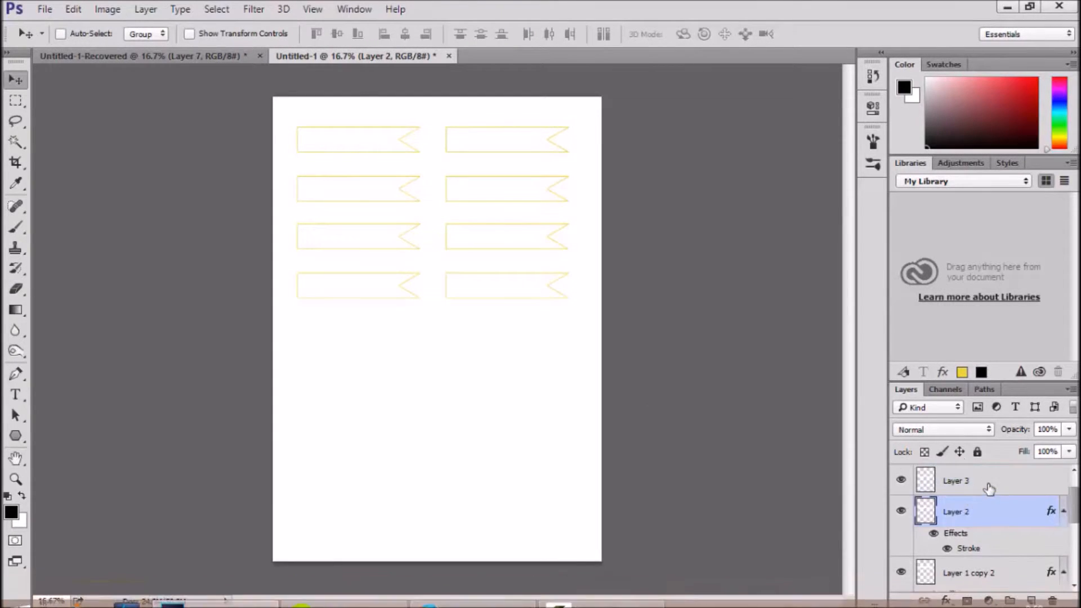
left_click(992, 484)
right_click(998, 478)
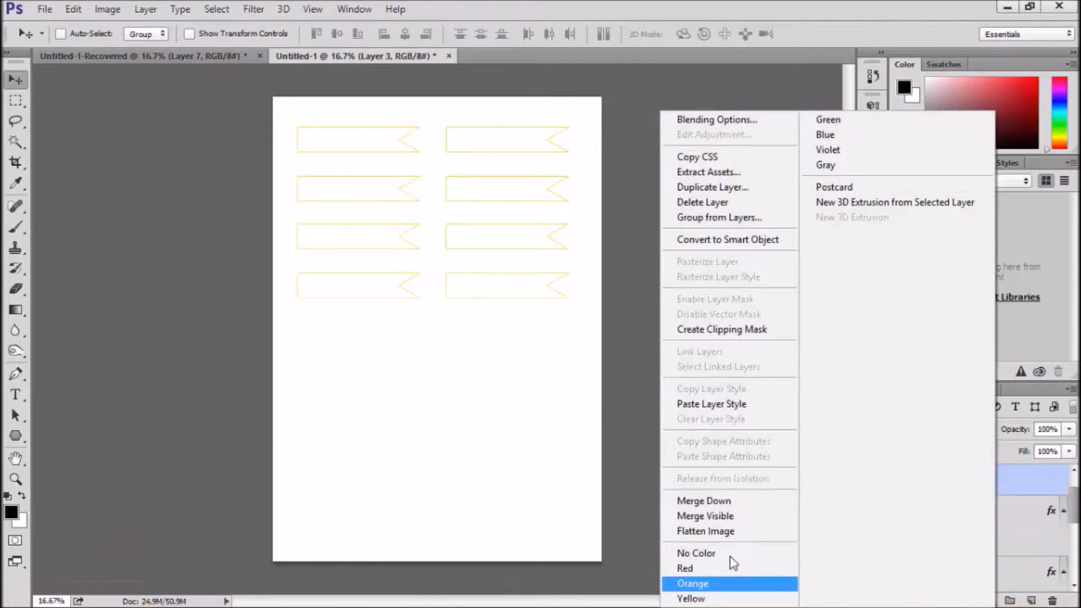
left_click(676, 404)
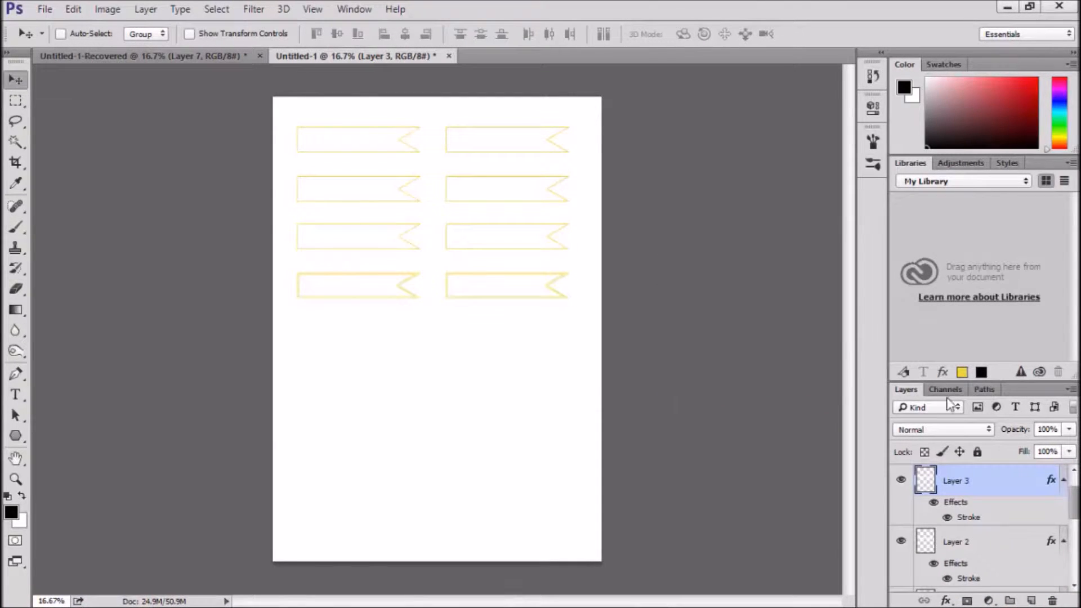
Reduce the size of Layer 3's stroke effect to 2 px
double_click(972, 521)
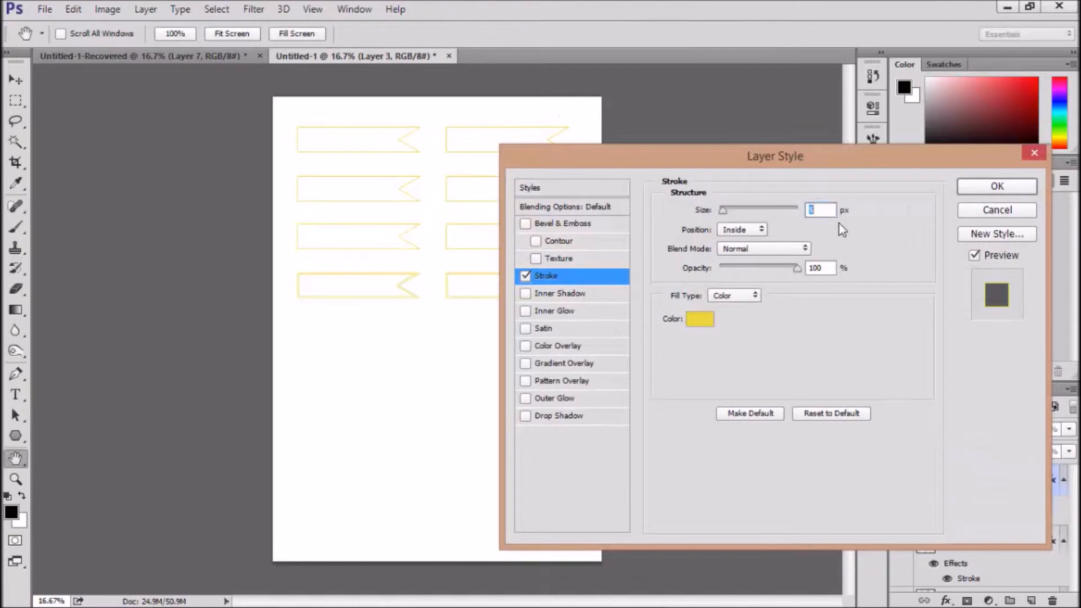
key("Down")
key("Down")
key("Down")
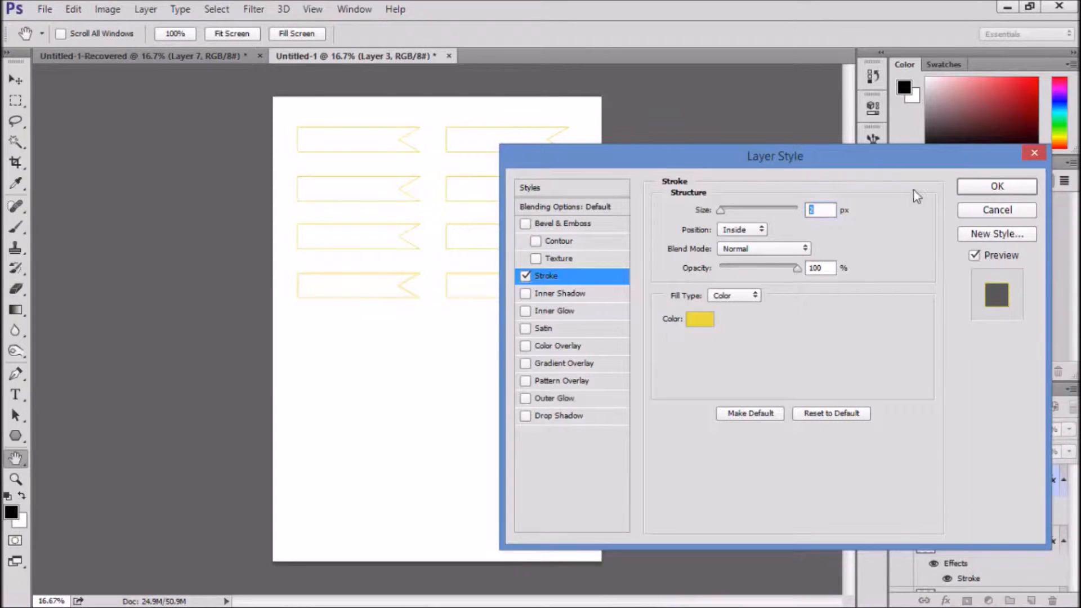
left_click(996, 186)
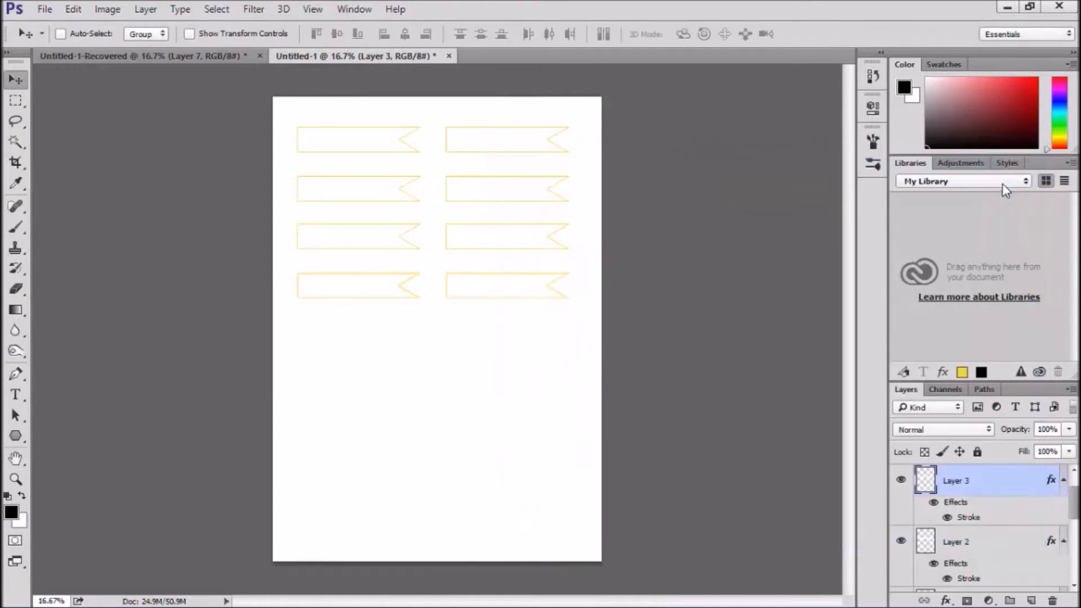
Examine the double outlines of the fourth-row banners up close, including their notched ends
key("ctrl+plus")
key("ctrl+plus")
key("ctrl+plus")
key("ctrl+plus")
key("ctrl+plus")
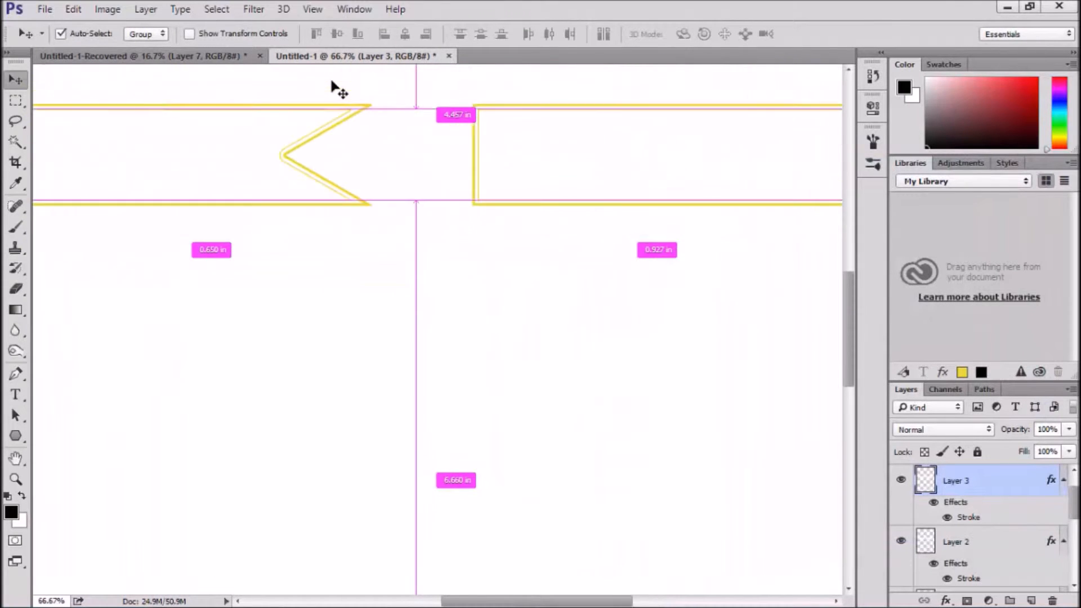
left_click_drag(415, 174, 529, 449)
key("ctrl+z")
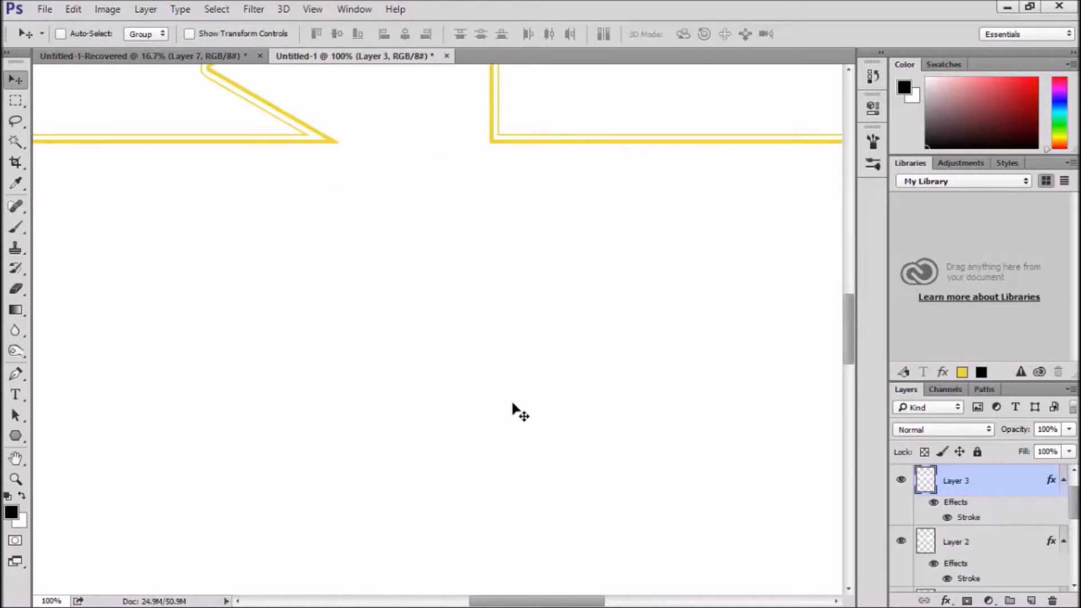
key("space")
left_click_drag(509, 387, 523, 535)
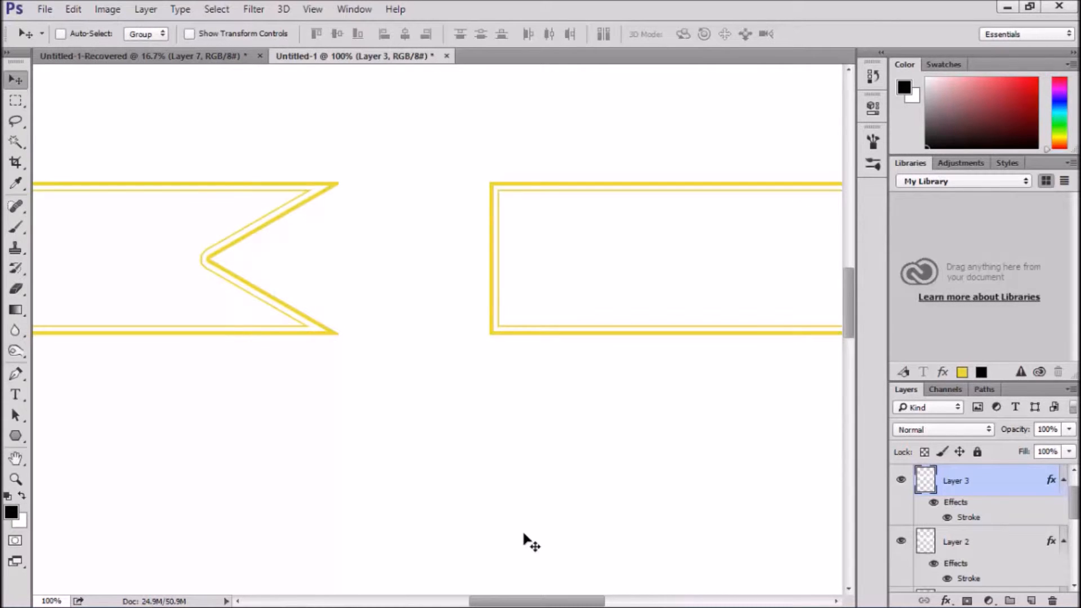
key("ctrl+minus")
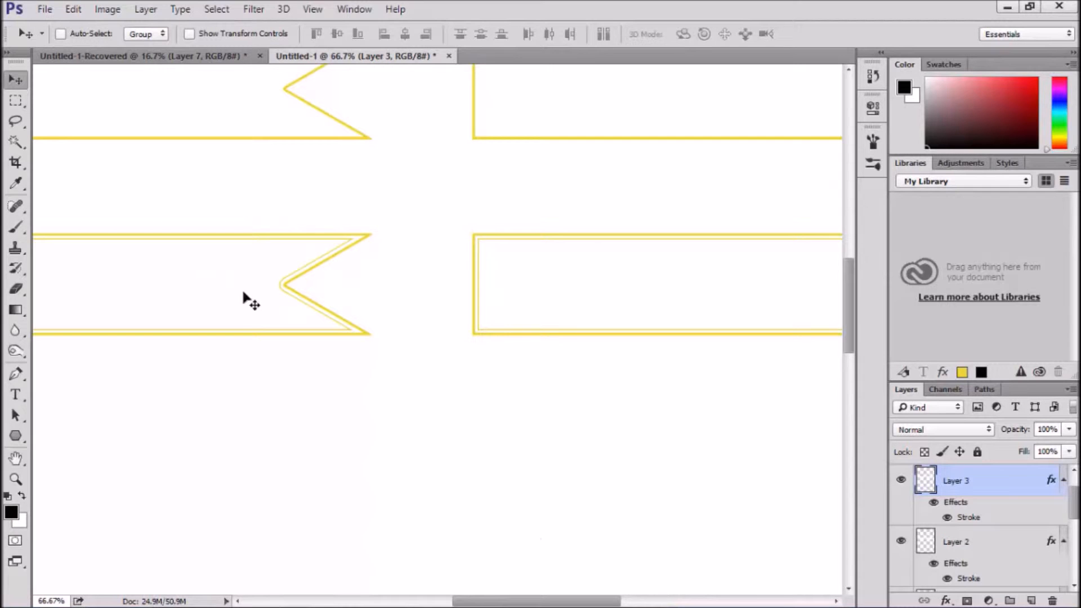
left_click(16, 458)
left_click_drag(126, 434, 42, 438)
left_click_drag(509, 405, 384, 466)
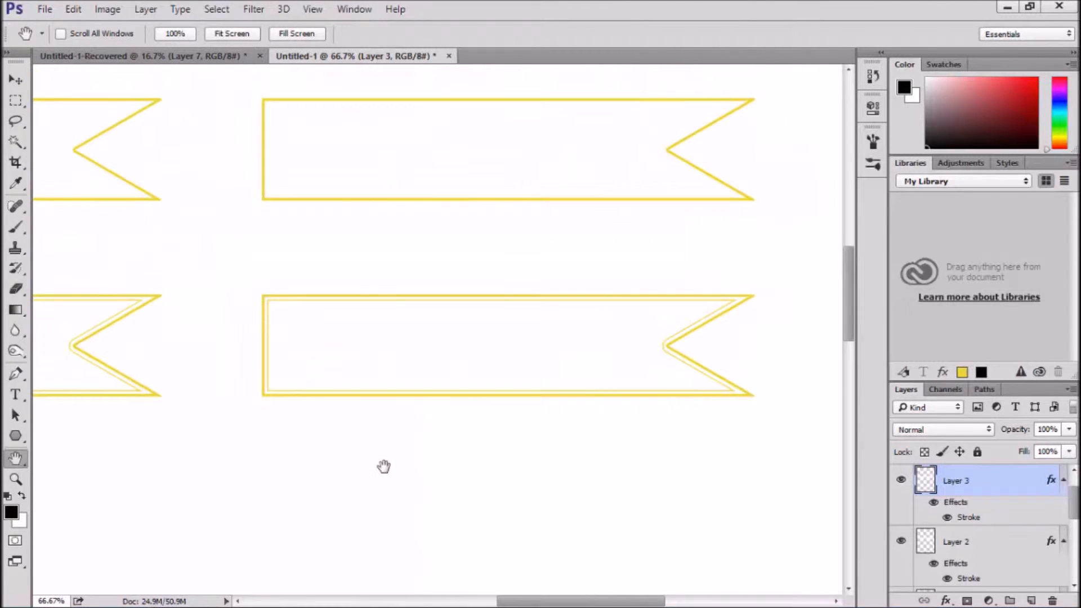
Merge Layer 3 with Layer 2 and duplicate the merged double-outlined banner layer
left_click(976, 544, "shift")
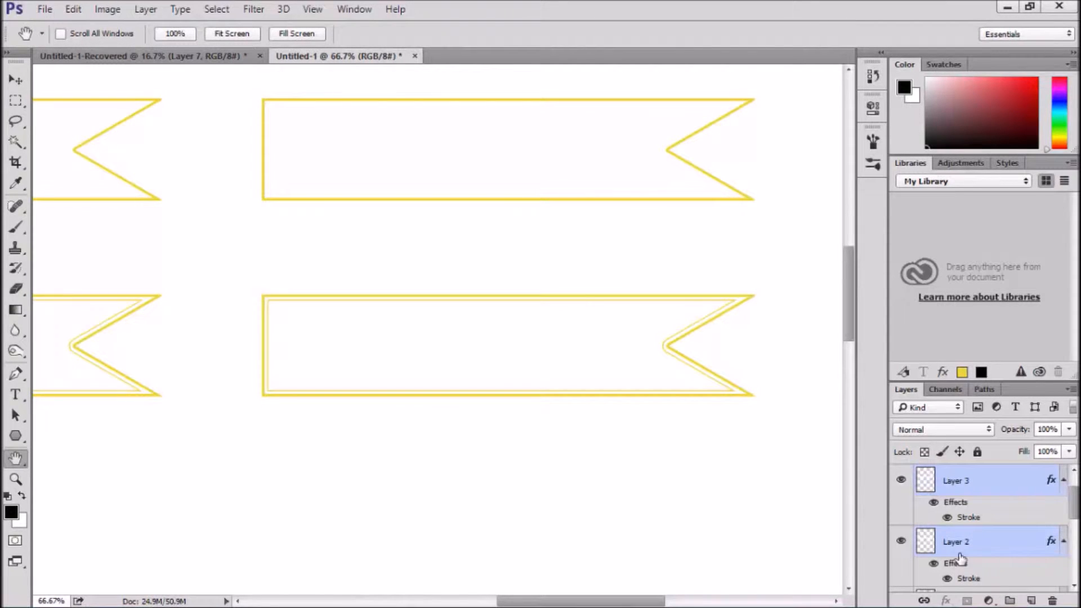
key("ctrl+e")
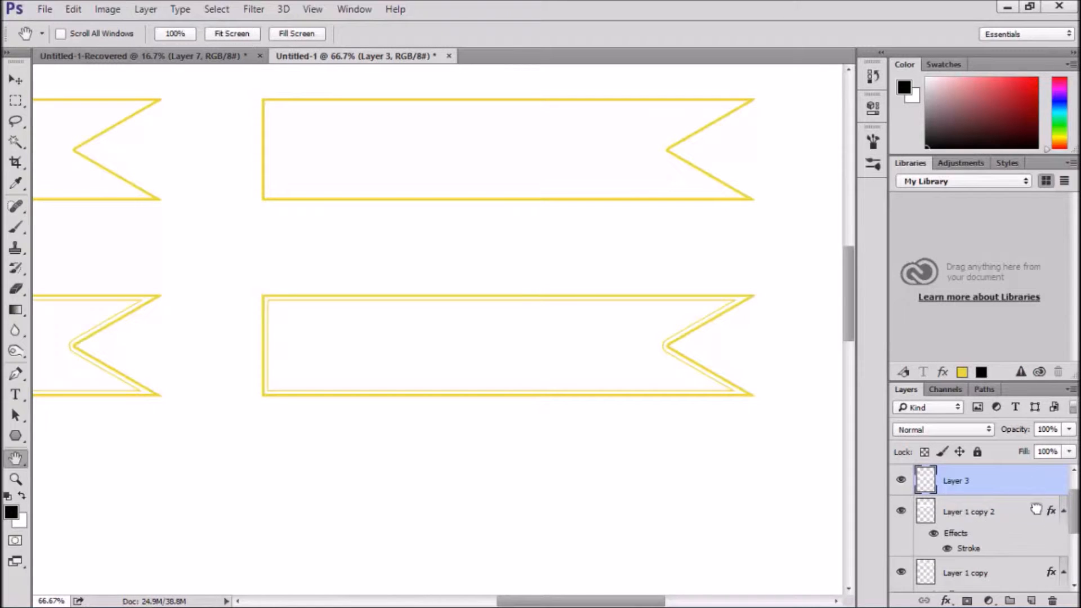
scroll(1036, 510, "down", 1)
key("ctrl+j")
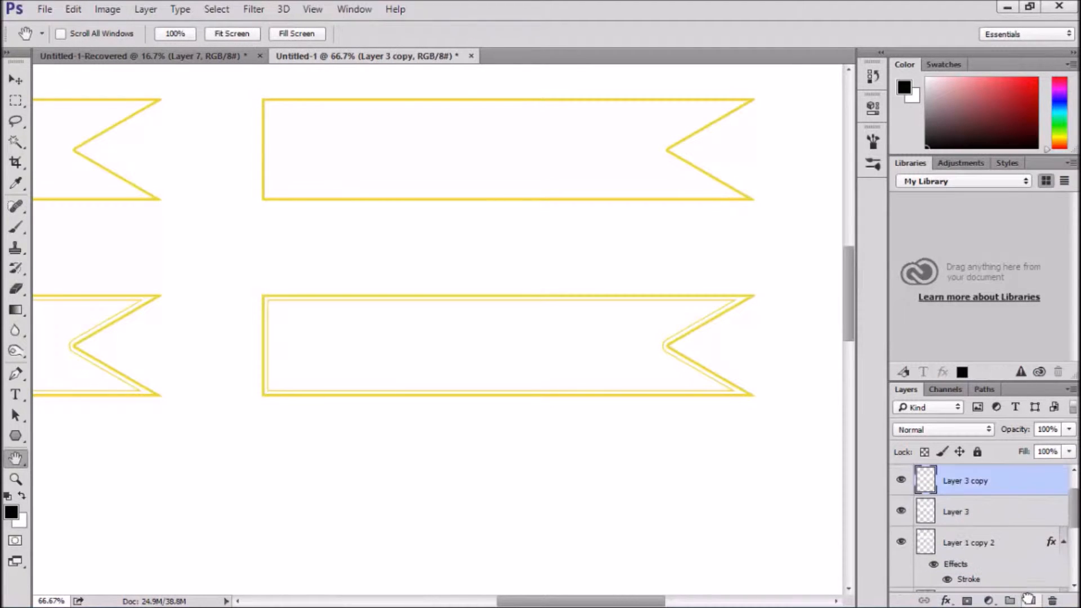
Move the Layer 3 copy straight down below the fourth row to form a fifth row of banners
key("ctrl+minus")
key("ctrl+minus")
key("ctrl+minus")
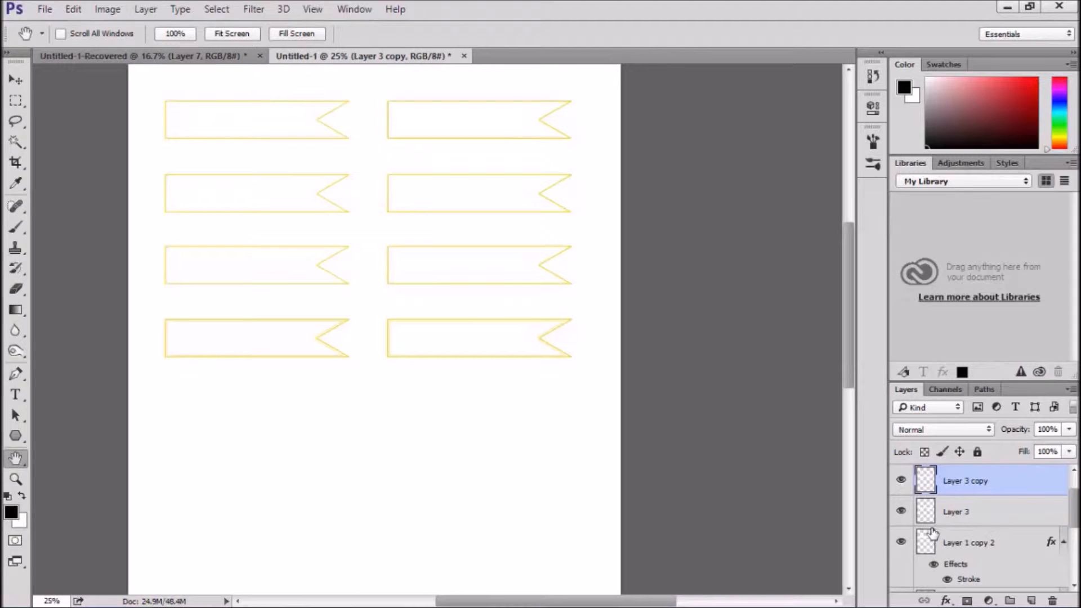
key("v")
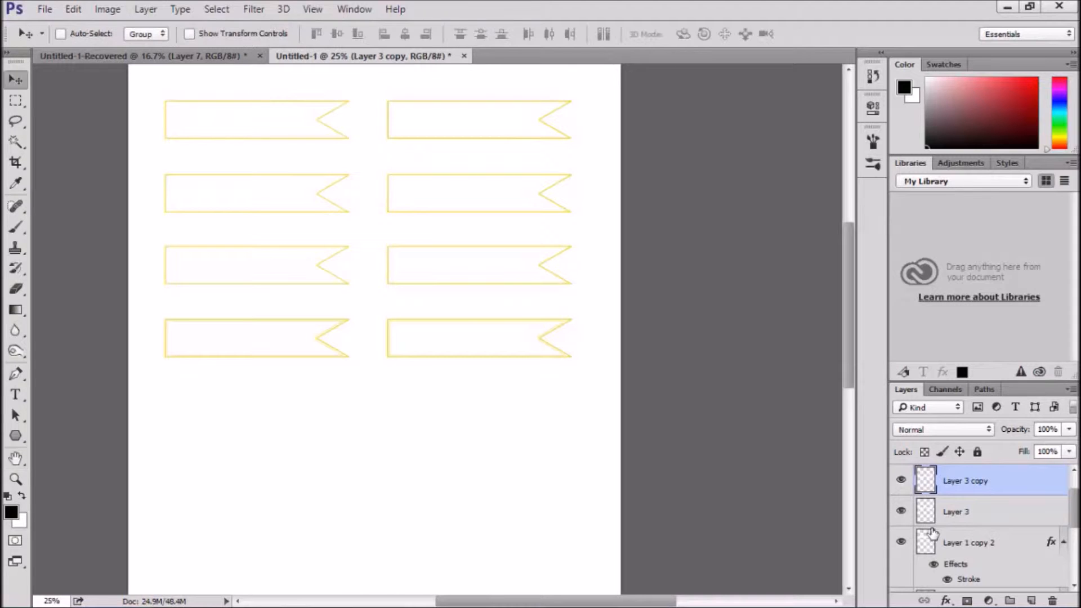
key("shift+Down")
key("shift+Down")
key("shift+Down")
key("shift+Down")
key("shift+Down")
key("shift+Down")
key("shift+Down")
key("shift+Down")
key("shift+Down")
key("shift+Down")
key("shift+Down")
key("shift+Down")
key("shift+Down")
key("shift+Down")
key("shift+Down")
key("shift+Down")
key("shift+Down")
key("shift+Down")
key("shift+Down")
key("shift+Down")
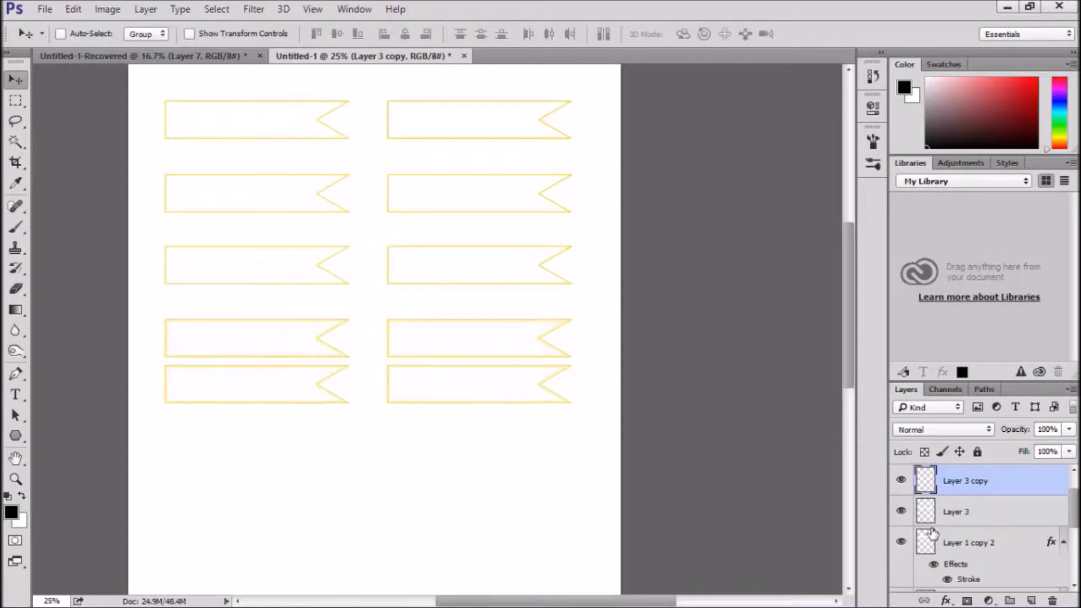
key("shift+Down")
key("shift+Down")
key("shift+Down")
key("shift+Down")
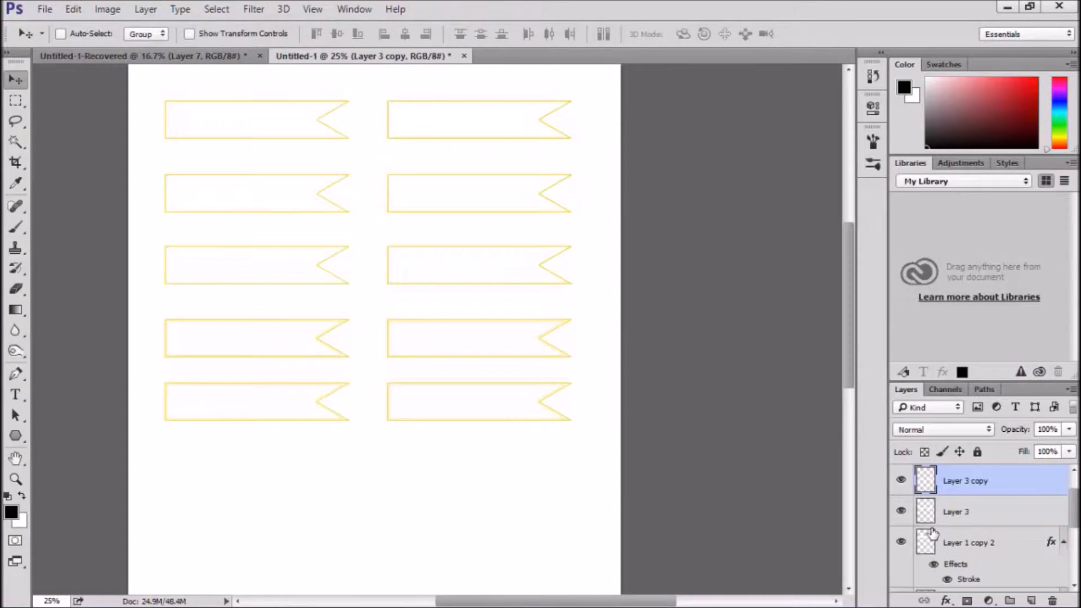
key("shift+Down")
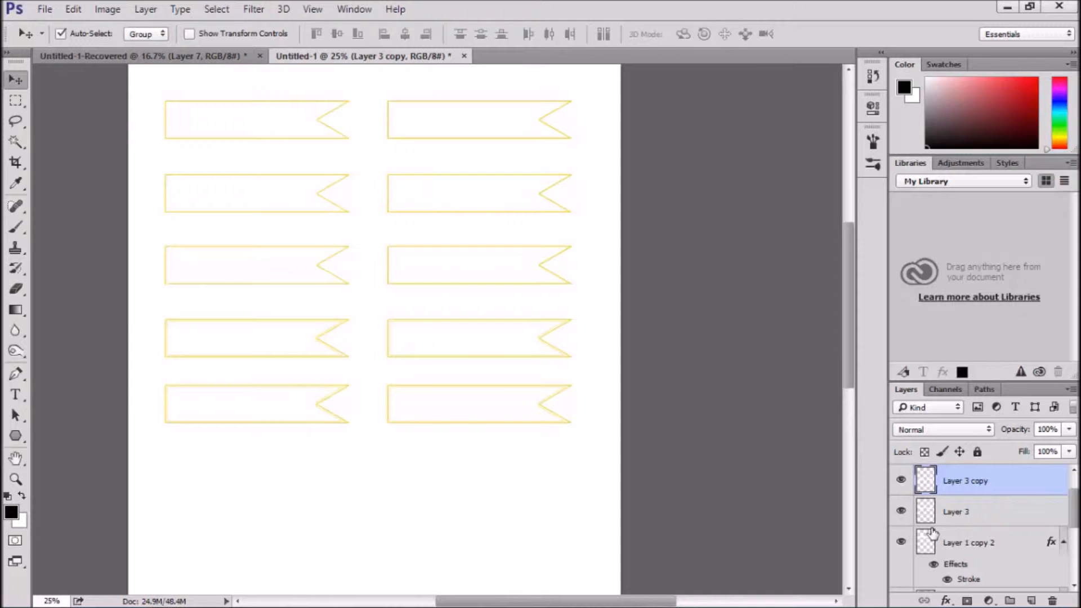
Duplicate the fifth banner row and move the duplicate straight down to form a sixth row
key("ctrl+j")
key("shift+Down")
key("shift+Down")
key("shift+Down")
key("shift+Down")
key("shift+Down")
key("shift+Down")
key("shift+Down")
key("shift+Down")
key("shift+Down")
key("shift+Down")
key("shift+Down")
key("shift+Down")
key("shift+Down")
key("shift+Down")
key("shift+Down")
key("shift+Down")
key("shift+Down")
key("shift+Down")
key("shift+Down")
key("shift+Down")
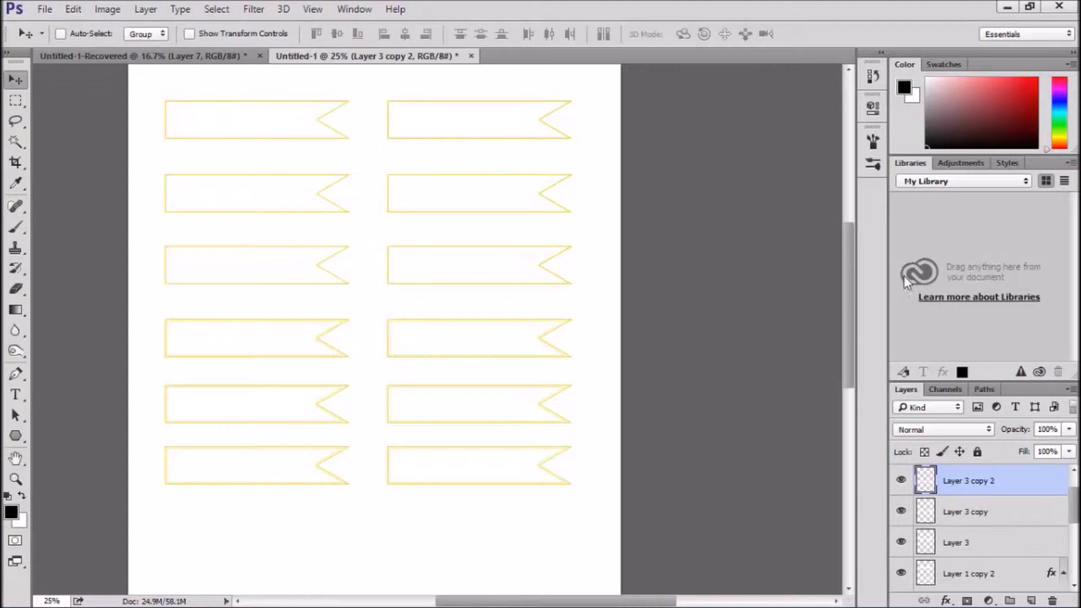
key("ctrl+minus")
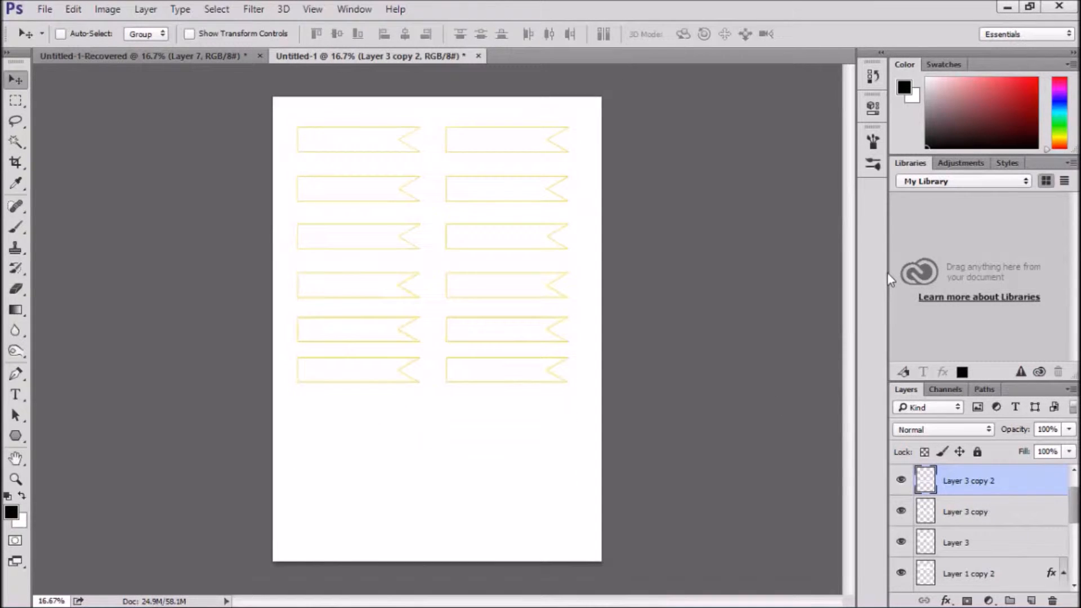
key("shift+Down")
key("shift+Down")
key("shift+Down")
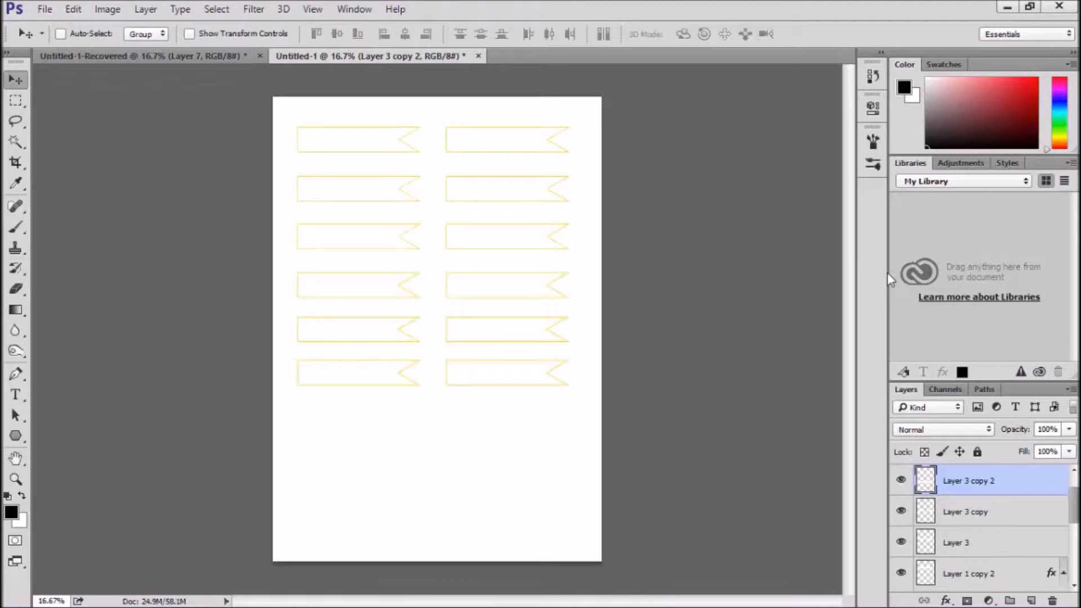
Nudge the fifth and sixth banner rows together slightly downward
left_click(989, 510, "shift")
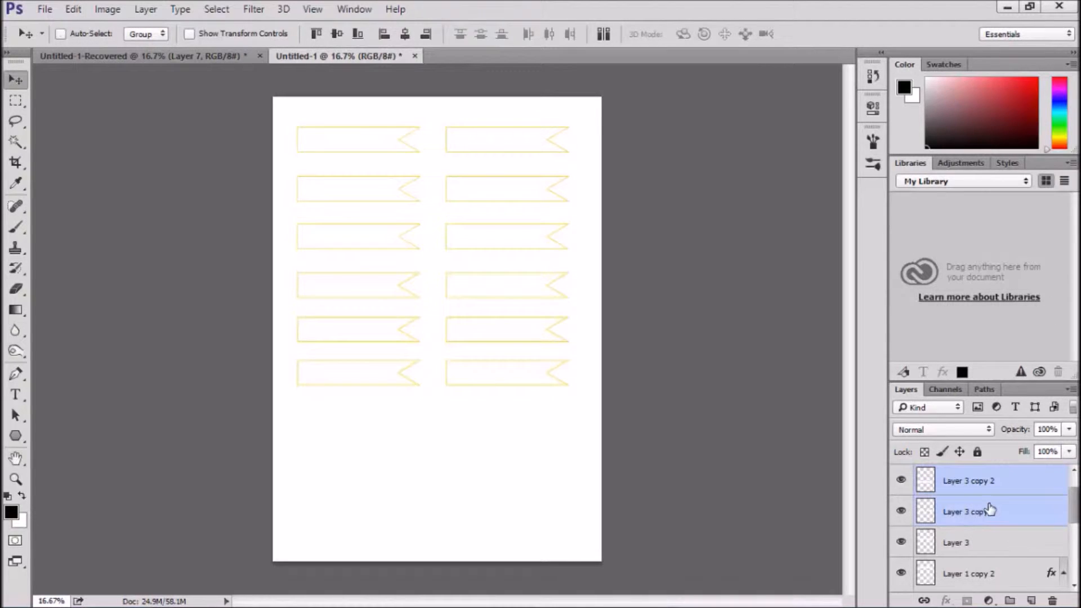
key("shift+Down")
key("shift+Down")
key("shift+Down")
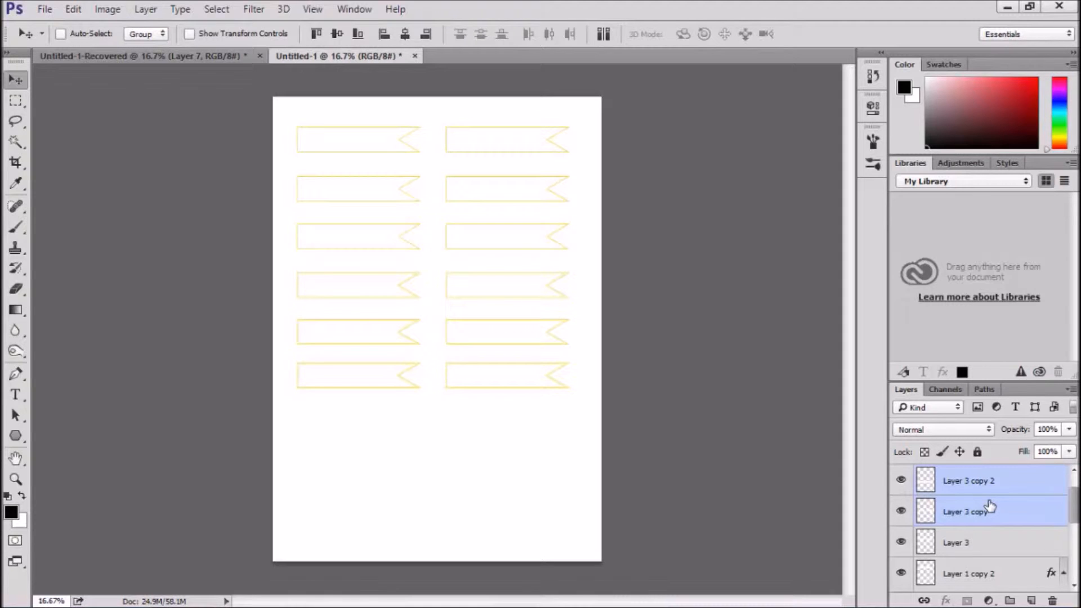
Duplicate the sixth banner row on Layer 3 copy 2 and move the duplicate straight down to form a seventh row
left_click(967, 482)
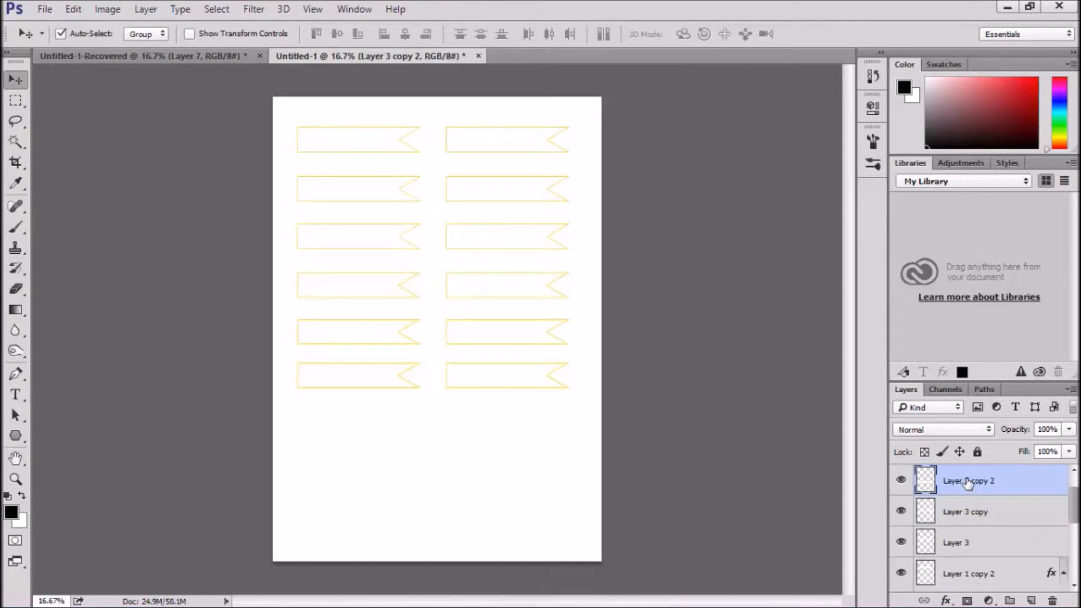
key("ctrl+j")
key("shift+Down")
key("shift+Down")
key("shift+Down")
key("shift+Down")
key("shift+Down")
key("shift+Down")
key("shift+Down")
key("shift+Down")
key("shift+Down")
key("shift+Down")
key("shift+Down")
key("shift+Down")
key("shift+Down")
key("shift+Down")
key("shift+Down")
key("shift+Down")
key("shift+Down")
key("shift+Down")
key("shift+Down")
key("shift+Down")
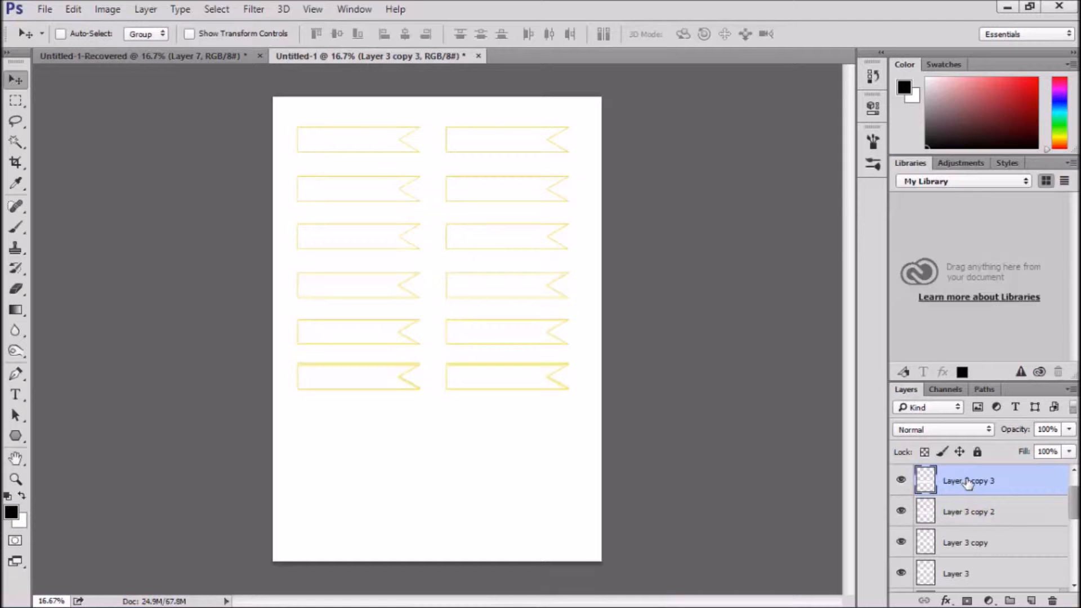
key("shift+Down")
key("shift+Down")
key("shift+Down")
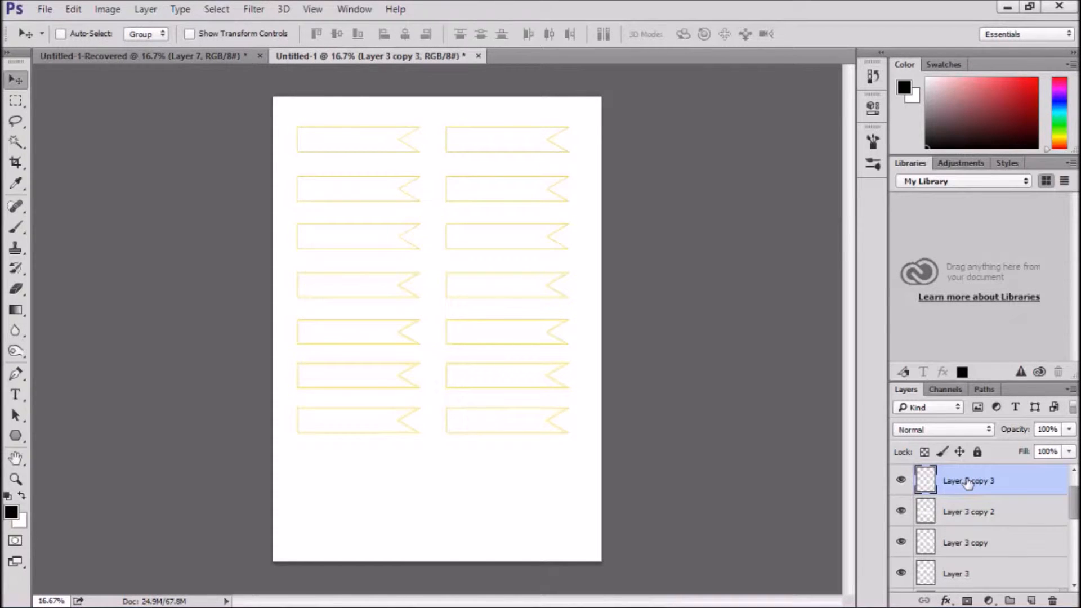
Scale the seventh banner row down to about 69.6% width and 69.4% height, keeping its upper-left corner in place
key("ctrl+t")
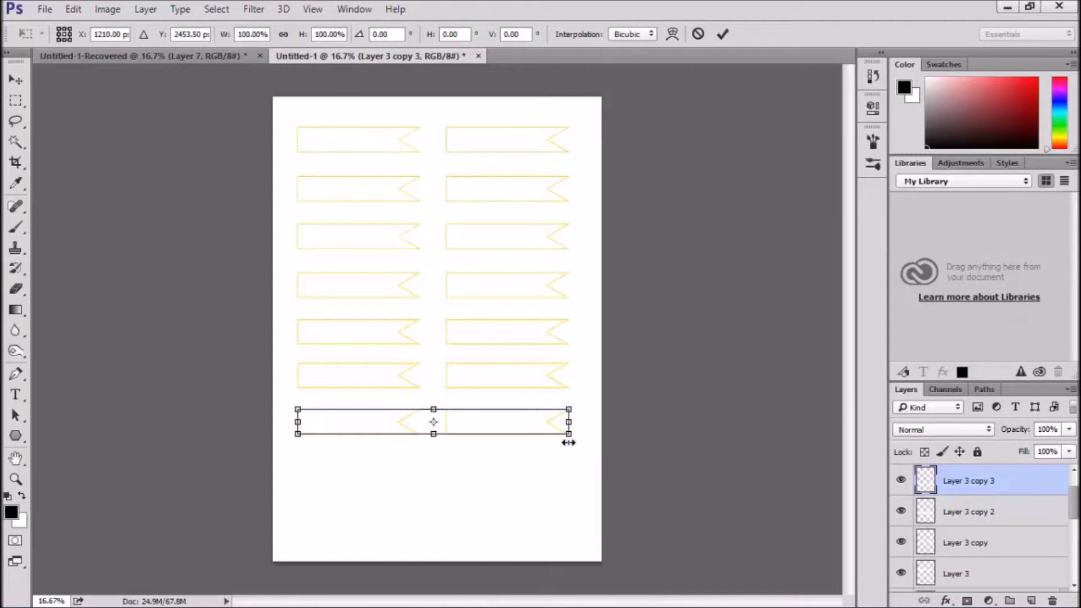
left_click_drag(566, 433, 485, 430)
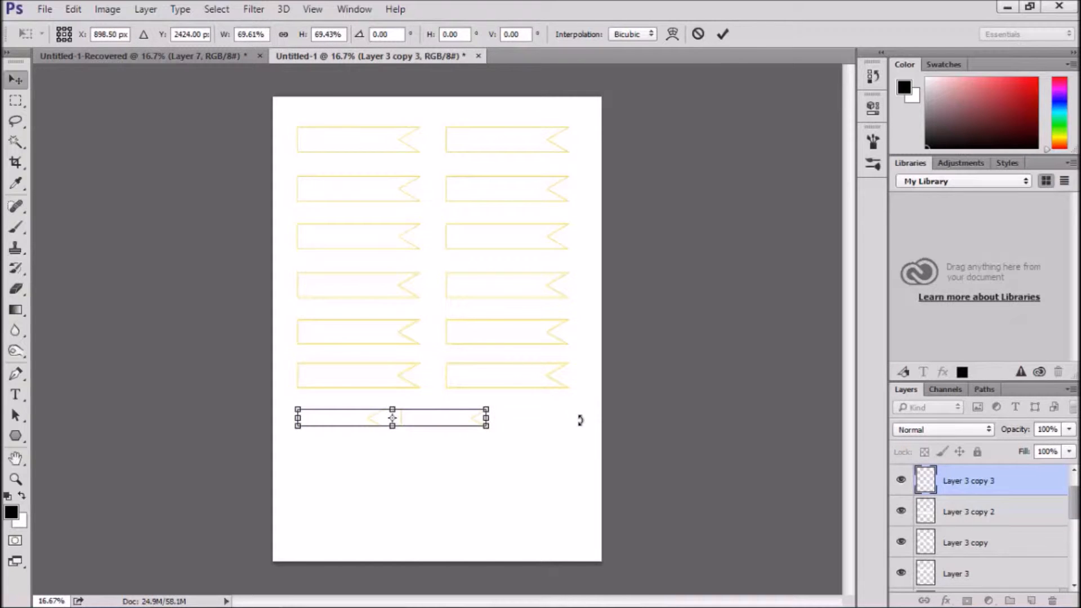
key("Return")
Examine the scaled-down seventh-row banners up close and compare their outlines and spacing with the rows above
key("ctrl+plus")
key("ctrl+plus")
key("ctrl+plus")
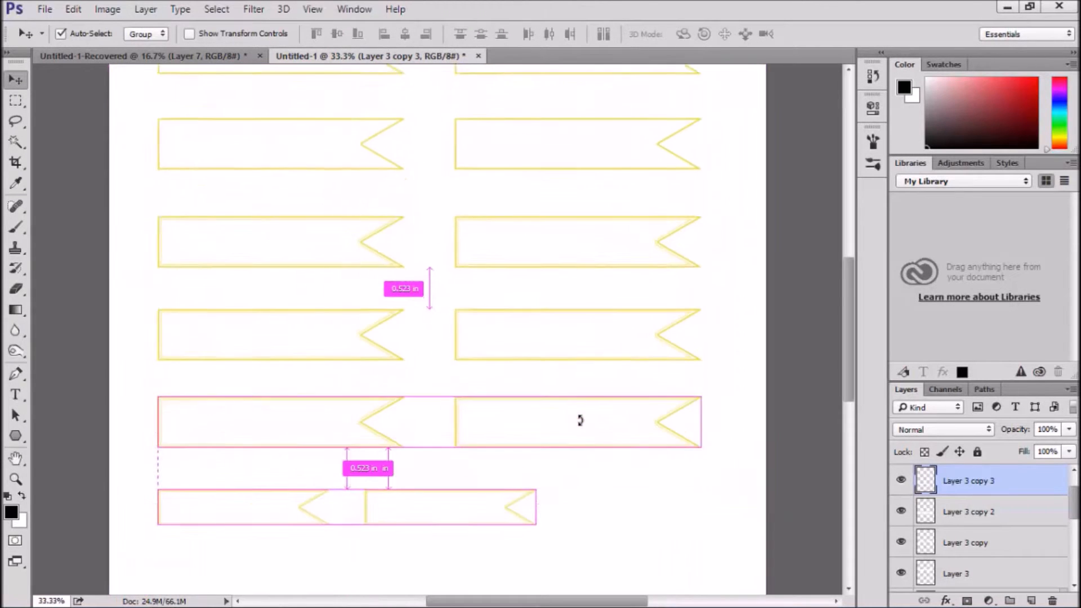
scroll(583, 420, "down", 2)
scroll(586, 414, "down", 2)
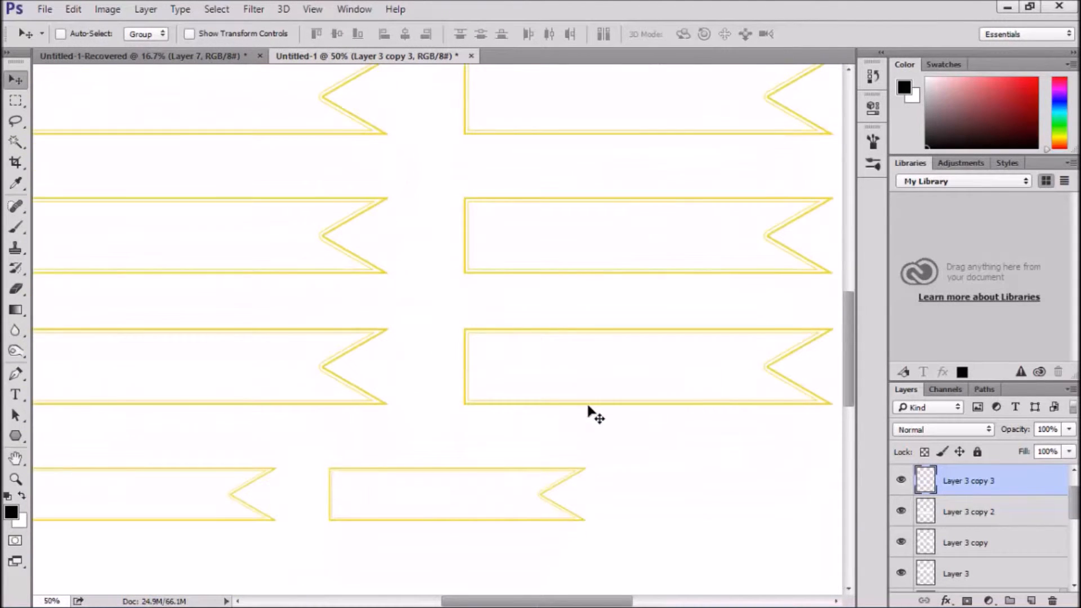
scroll(589, 412, "up", 2)
scroll(589, 413, "down", 2)
scroll(589, 413, "down", 2)
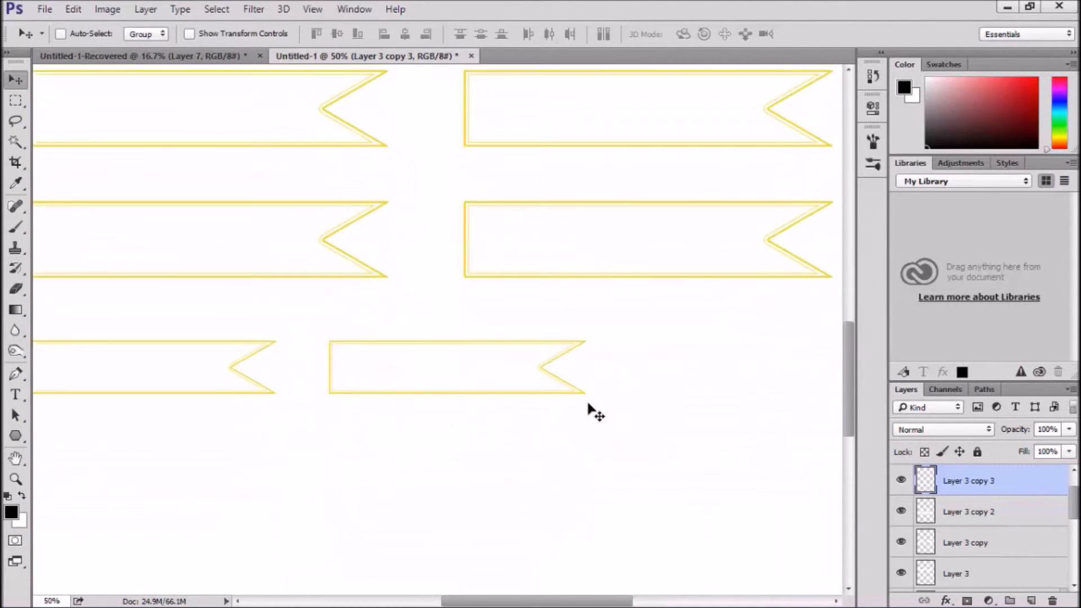
scroll(589, 413, "up", 2)
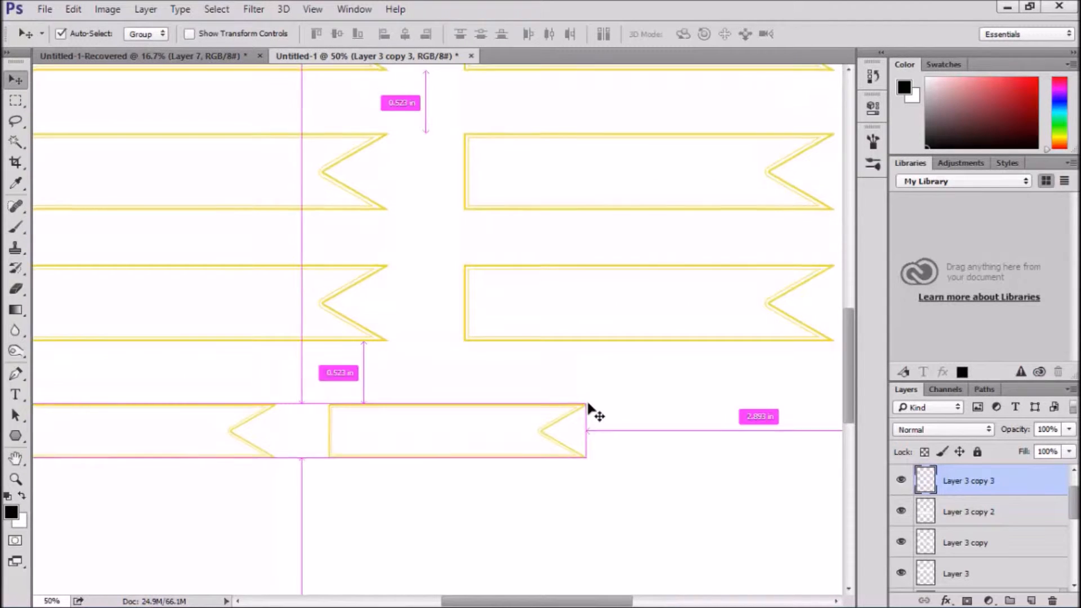
key("ctrl+plus")
key("ctrl+plus")
key("ctrl+minus")
key("ctrl+minus")
key("ctrl+minus")
key("ctrl+minus")
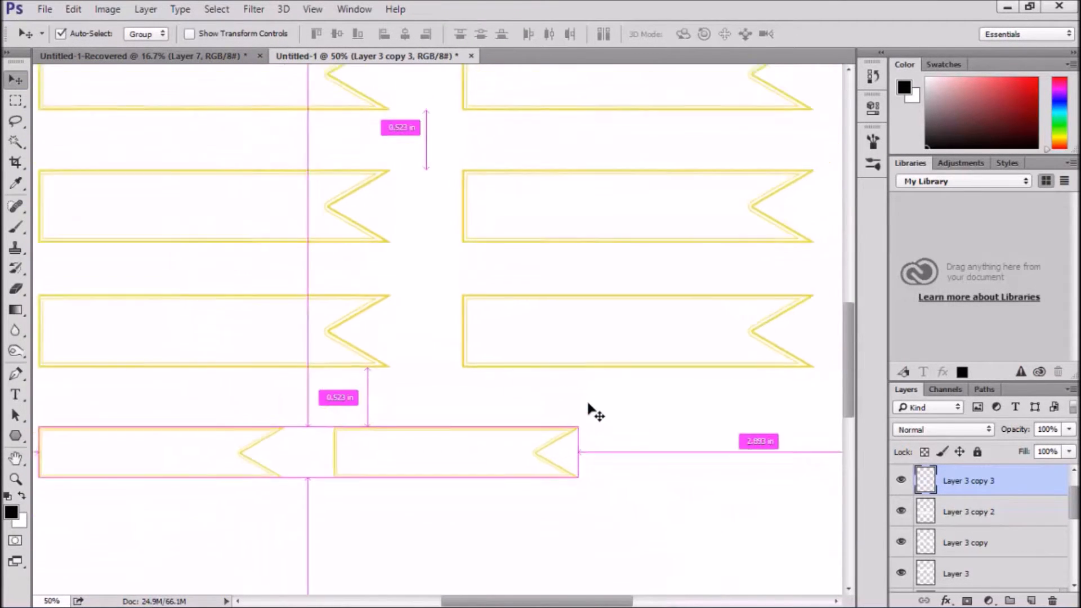
key("ctrl+minus")
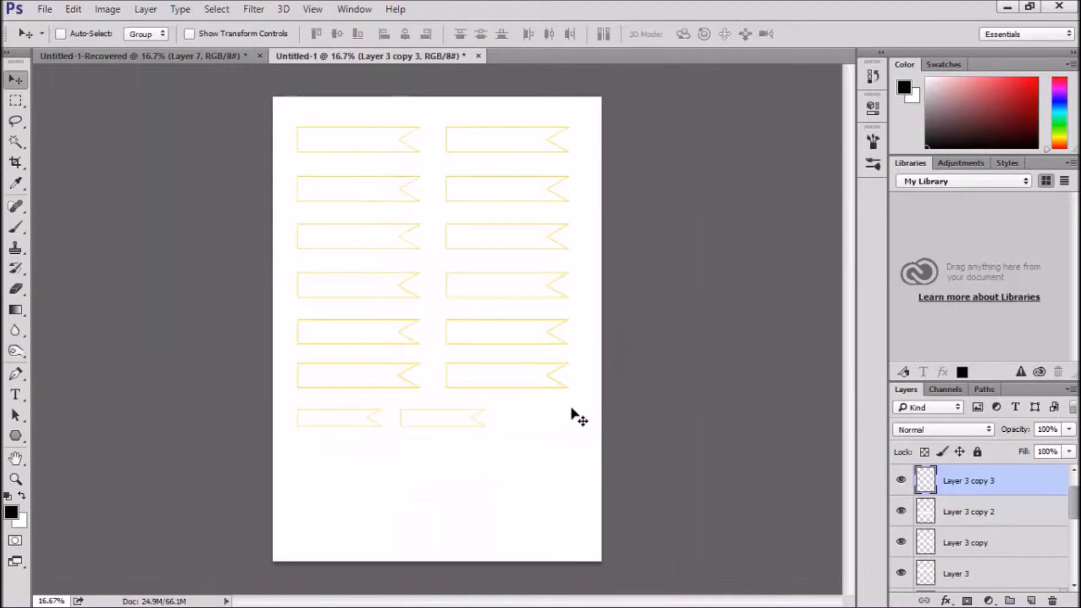
Duplicate the second banner row on Layer 1 copy and move the duplicate straight down below the small seventh row
left_click(482, 181, "ctrl")
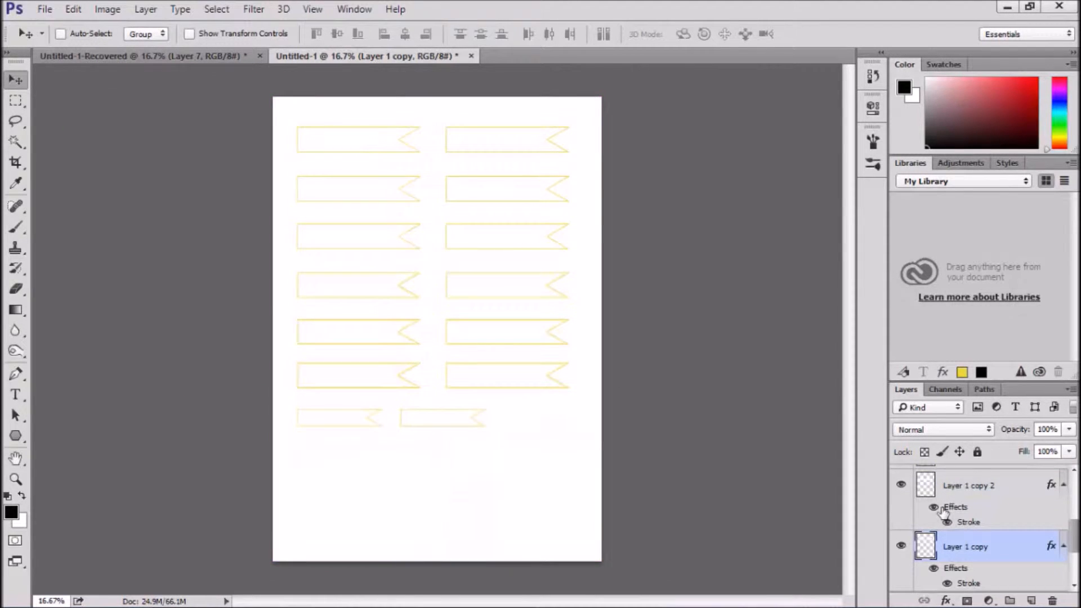
key("ctrl+j")
key("shift+Down")
key("shift+Down")
key("shift+Down")
key("shift+Down")
key("shift+Down")
key("shift+Down")
key("shift+Down")
key("shift+Down")
key("shift+Down")
key("shift+Down")
key("shift+Down")
key("shift+Down")
key("shift+Down")
key("shift+Down")
key("shift+Down")
key("shift+Down")
key("shift+Down")
key("shift+Down")
key("shift+Down")
key("shift+Down")
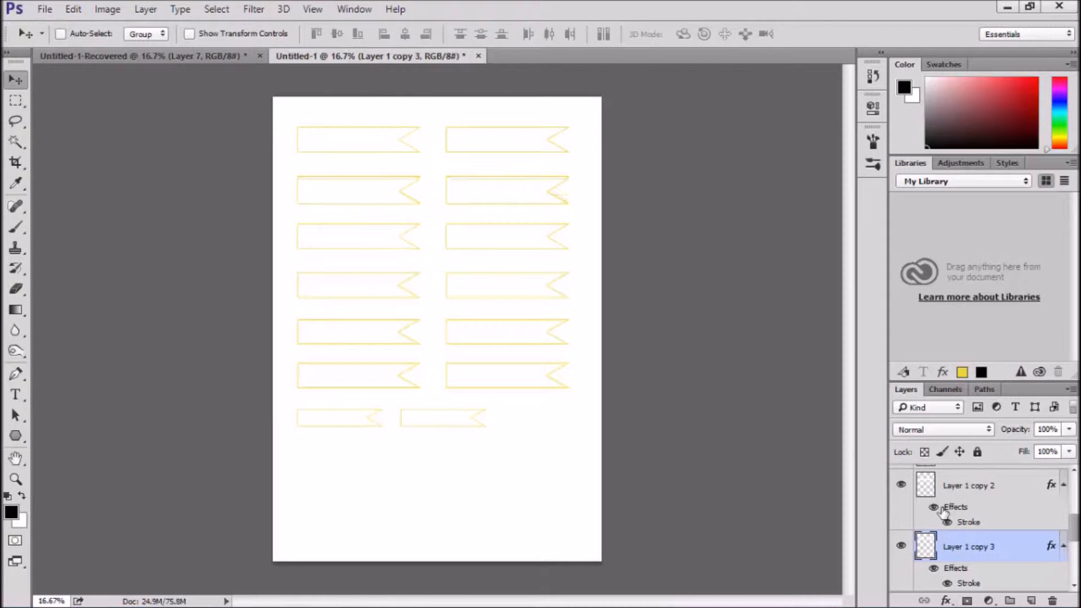
key("shift+Down")
key("shift+Down")
key("shift+Down")
key("shift+Down")
key("shift+Down")
key("shift+Down")
key("shift+Down")
key("shift+Down")
key("shift+Down")
key("shift+Down")
key("shift+Down")
key("shift+Down")
key("shift+Down")
key("shift+Down")
key("shift+Down")
key("shift+Down")
key("shift+Down")
key("shift+Down")
key("shift+Down")
key("shift+Down")
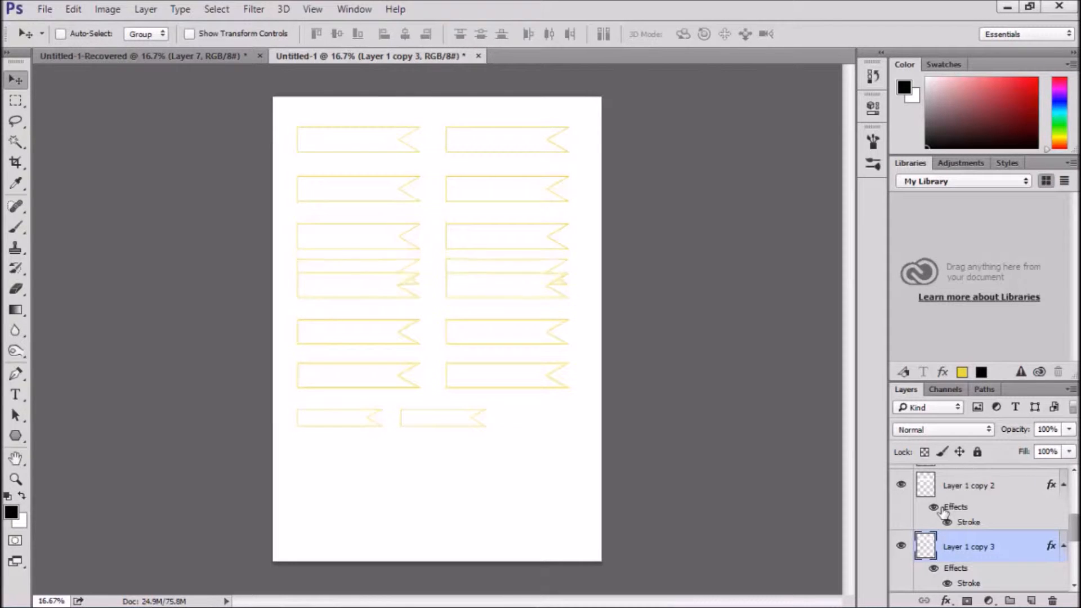
key("shift+Down")
key("shift+Down")
key("shift+Down")
key("shift+Down")
key("shift+Down")
key("shift+Down")
key("shift+Down")
key("shift+Down")
key("shift+Down")
key("shift+Down")
key("shift+Down")
key("shift+Down")
key("shift+Down")
key("shift+Down")
key("shift+Down")
key("shift+Down")
key("shift+Down")
key("shift+Down")
key("shift+Down")
key("shift+Down")
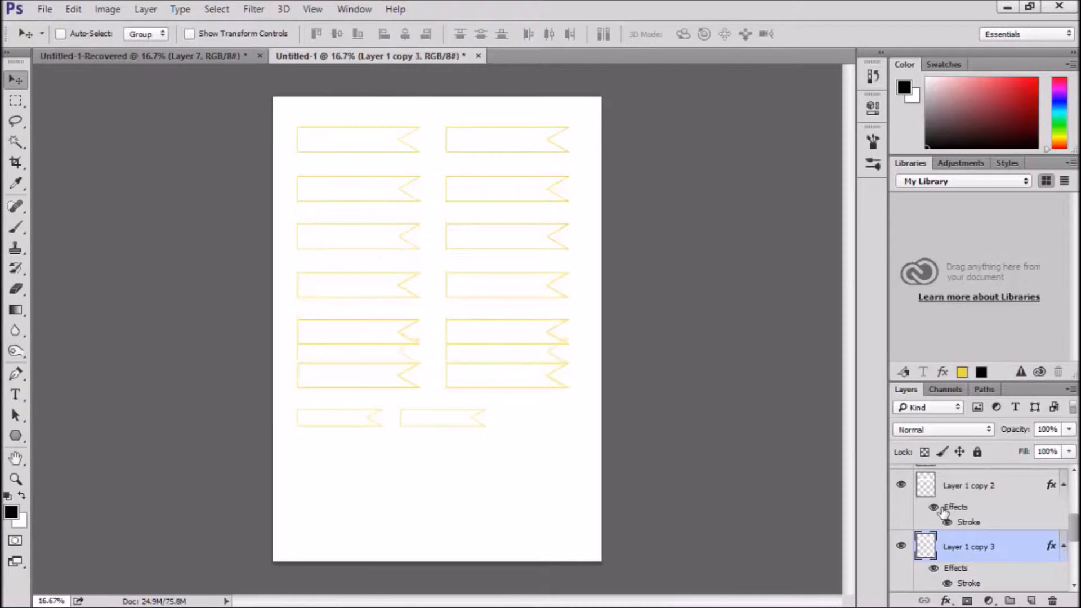
key("shift+Down")
key("shift+Down")
key("shift+Down")
key("shift+Down")
key("shift+Down")
key("shift+Down")
key("shift+Down")
key("shift+Down")
key("shift+Down")
key("shift+Down")
key("shift+Down")
key("shift+Down")
key("shift+Down")
key("shift+Down")
key("shift+Down")
key("shift+Down")
key("shift+Down")
key("shift+Down")
key("shift+Down")
key("shift+Down")
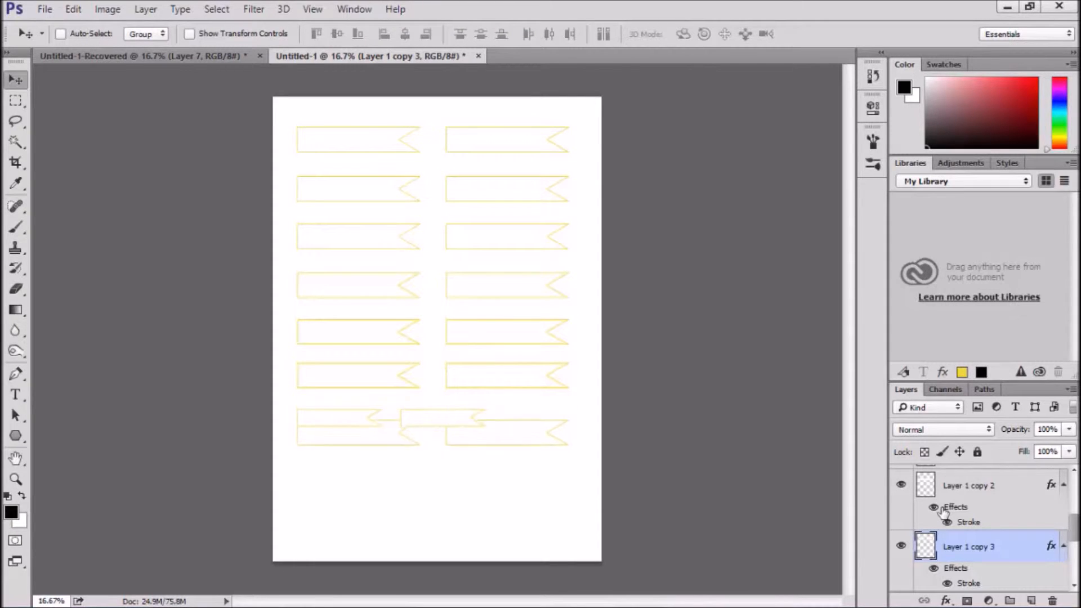
key("shift+Down")
key("shift+Down")
key("shift+Down")
key("shift+Down")
key("shift+Down")
key("shift+Down")
key("shift+Down")
key("shift+Down")
key("shift+Down")
key("shift+Down")
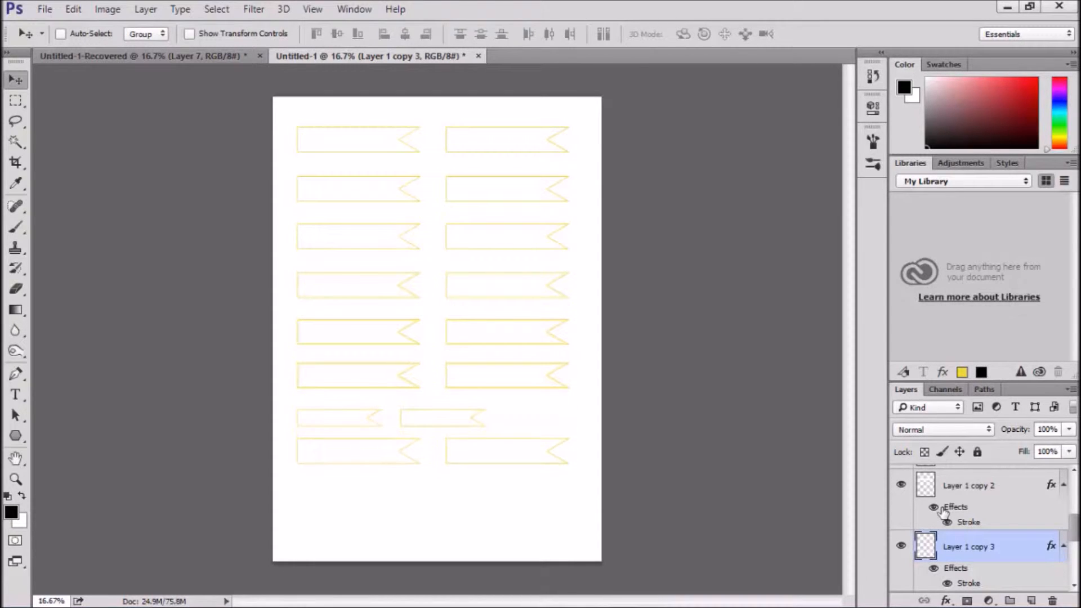
key("shift+Down")
key("shift+Down")
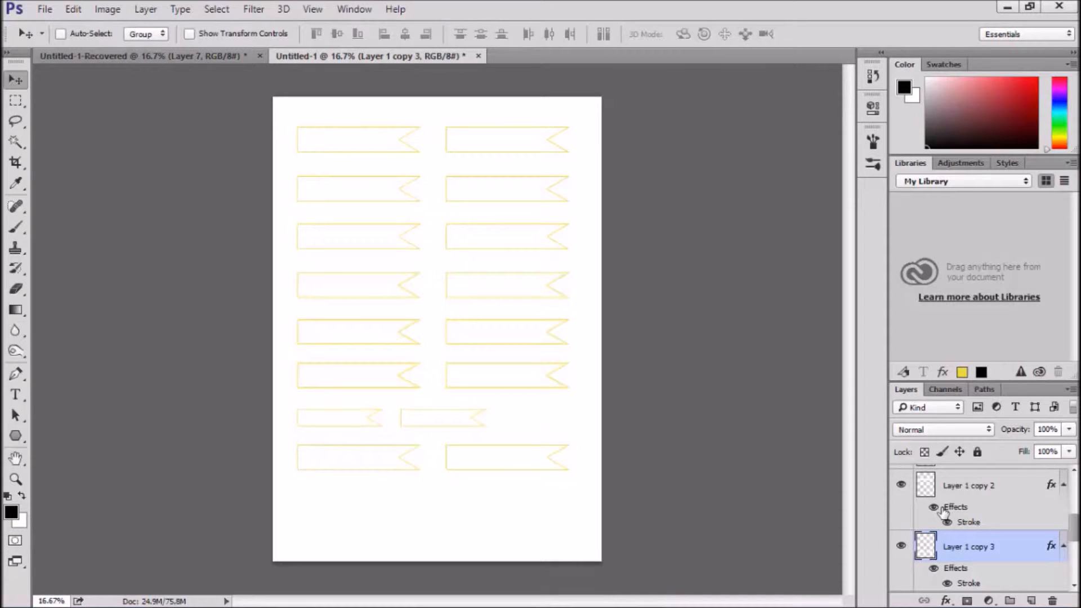
Scale the new eighth banner row to about 70.4% width and 70.5% height, keeping its upper-left corner in place
key("ctrl+t")
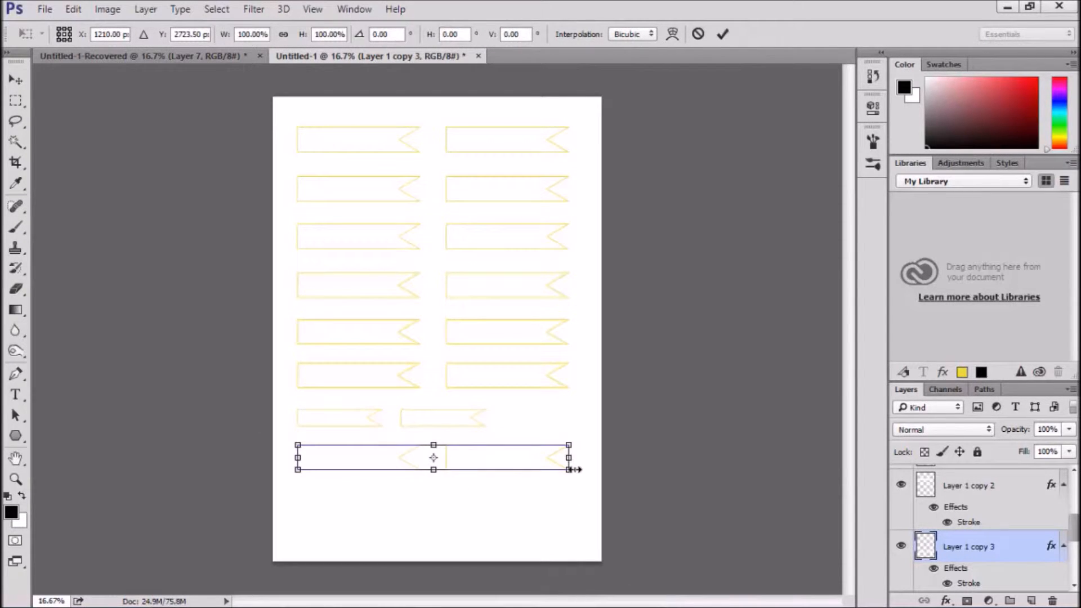
left_click_drag(566, 475, 487, 464)
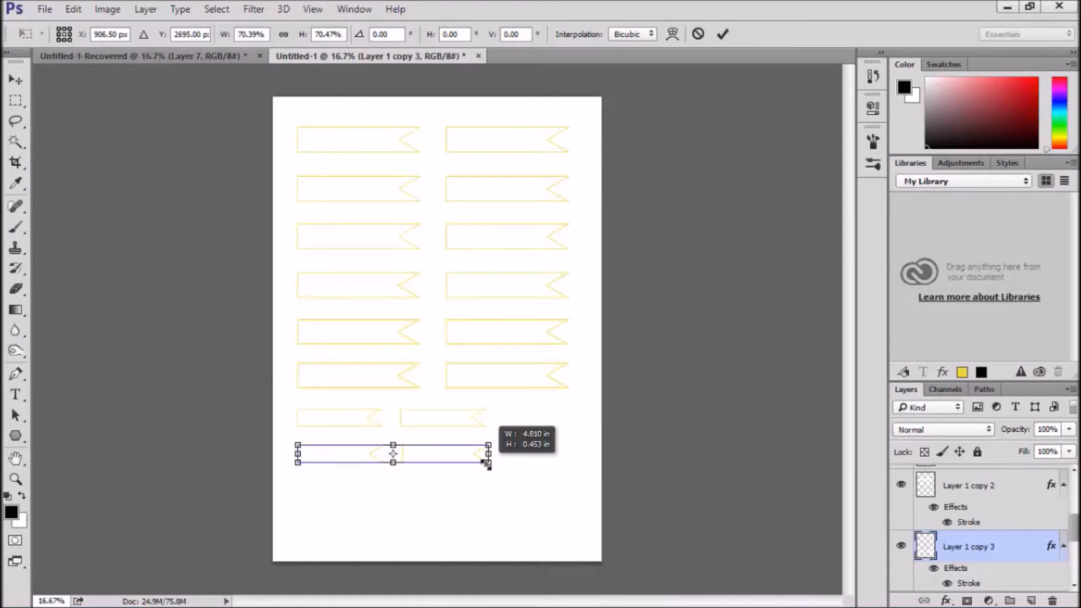
left_click_drag(485, 465, 487, 465)
key("Return")
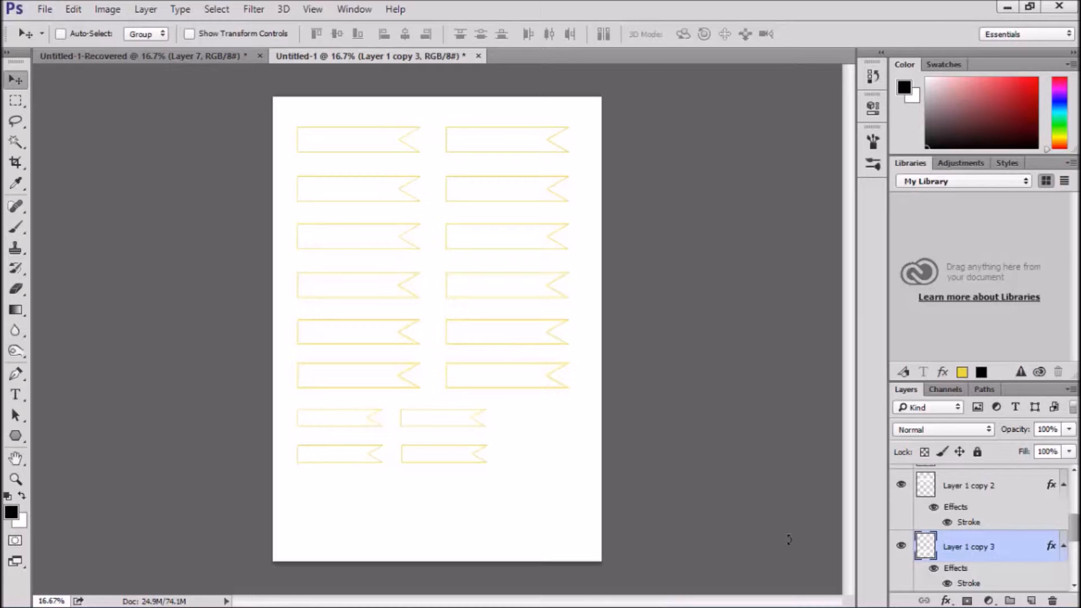
key("shift+alt+BackSpace")
key("shift+ctrl+BackSpace")
scroll(964, 555, "down", 3)
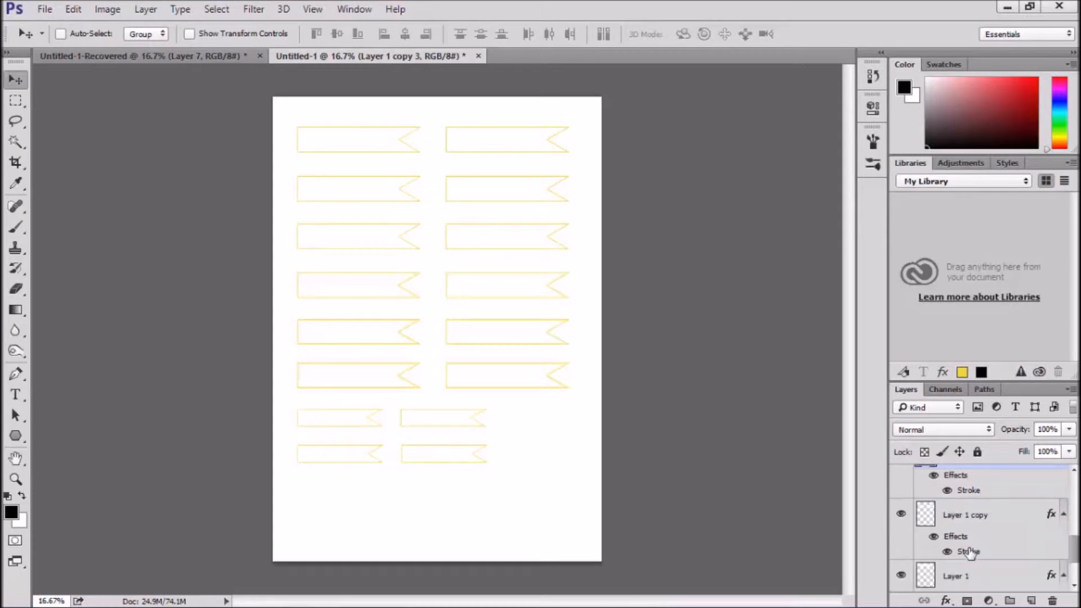
scroll(965, 555, "up", 5)
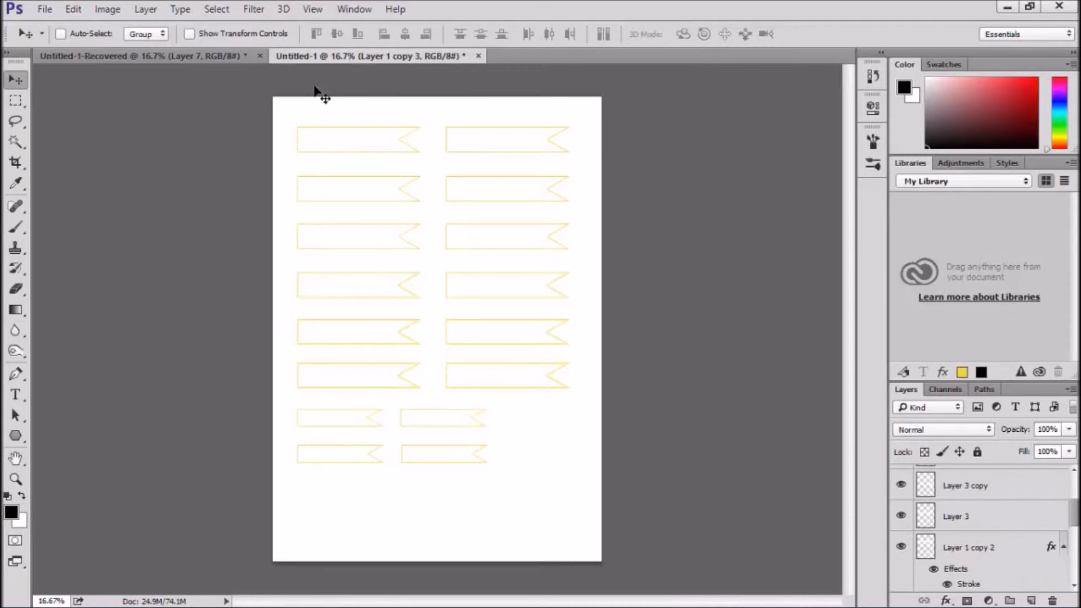
left_click(355, 149, "ctrl")
key("shift+Down")
key("shift+Down")
key("shift+Down")
key("shift+Down")
key("shift+Down")
key("shift+Down")
key("shift+Down")
key("shift+Down")
key("shift+Down")
key("shift+Down")
key("shift+Down")
key("shift+Down")
key("shift+Down")
key("shift+Down")
key("shift+Down")
key("shift+Down")
key("shift+Down")
key("shift+Down")
key("shift+Down")
key("shift+Down")
key("shift+Up")
key("shift+Up")
key("shift+Up")
key("shift+Up")
key("shift+Up")
key("shift+Up")
key("shift+Up")
key("shift+Up")
key("shift+Up")
key("shift+Up")
key("shift+Up")
key("shift+Up")
key("shift+Up")
key("shift+Up")
key("shift+Up")
key("shift+Up")
key("shift+Up")
key("shift+Up")
key("shift+Up")
key("shift+Up")
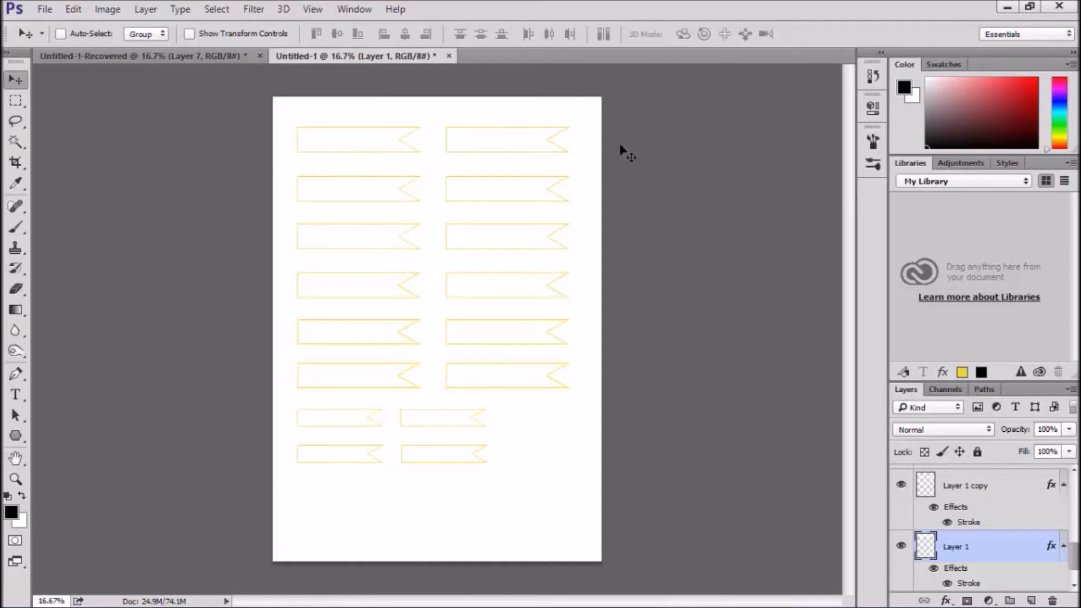
mouse_move(563, 597)
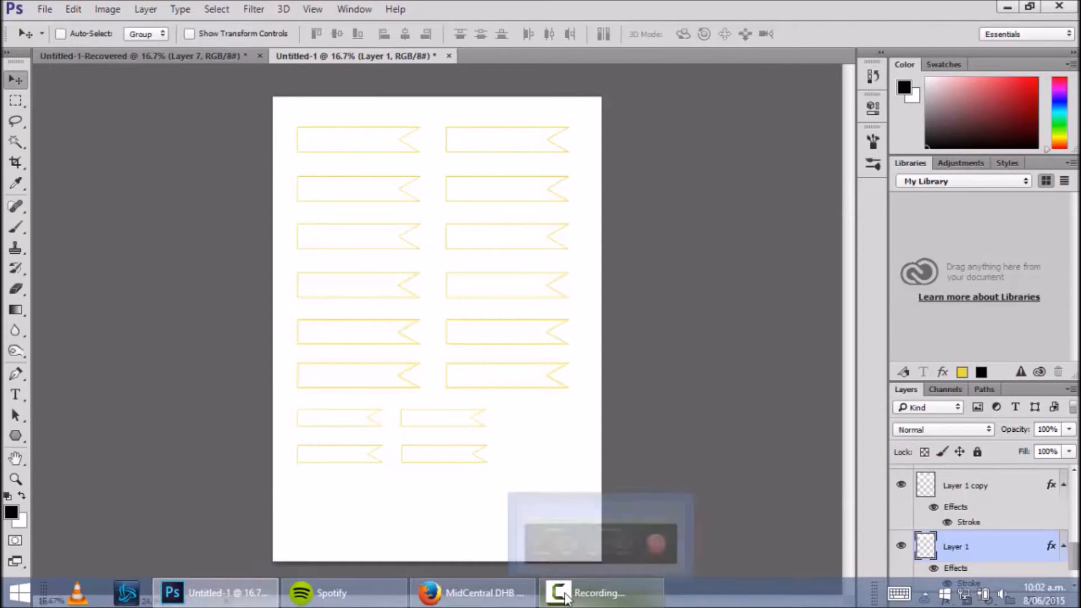
left_click(560, 594)
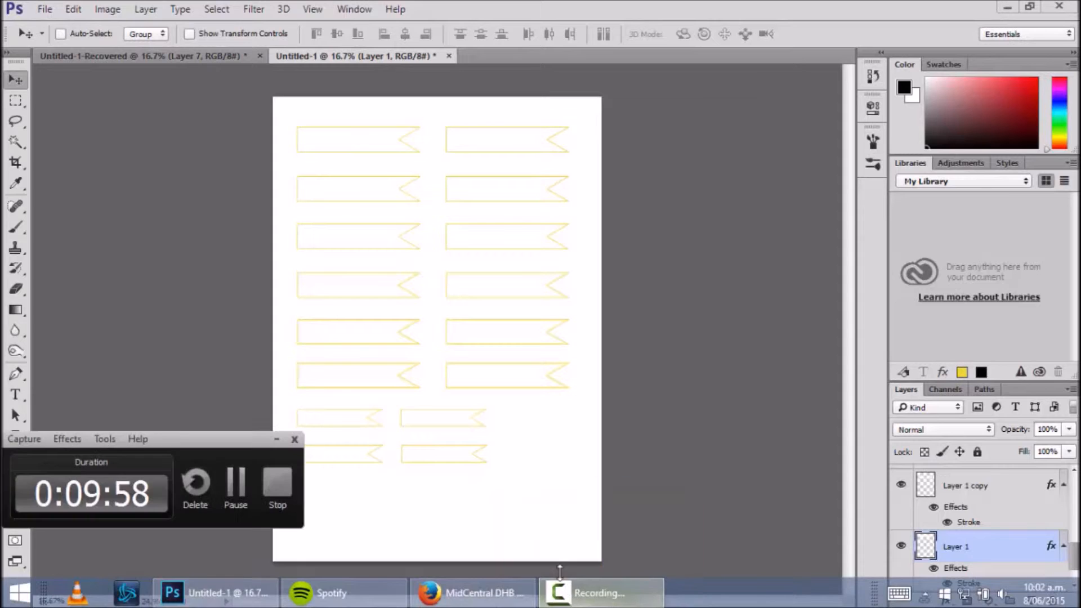
left_click(237, 485)
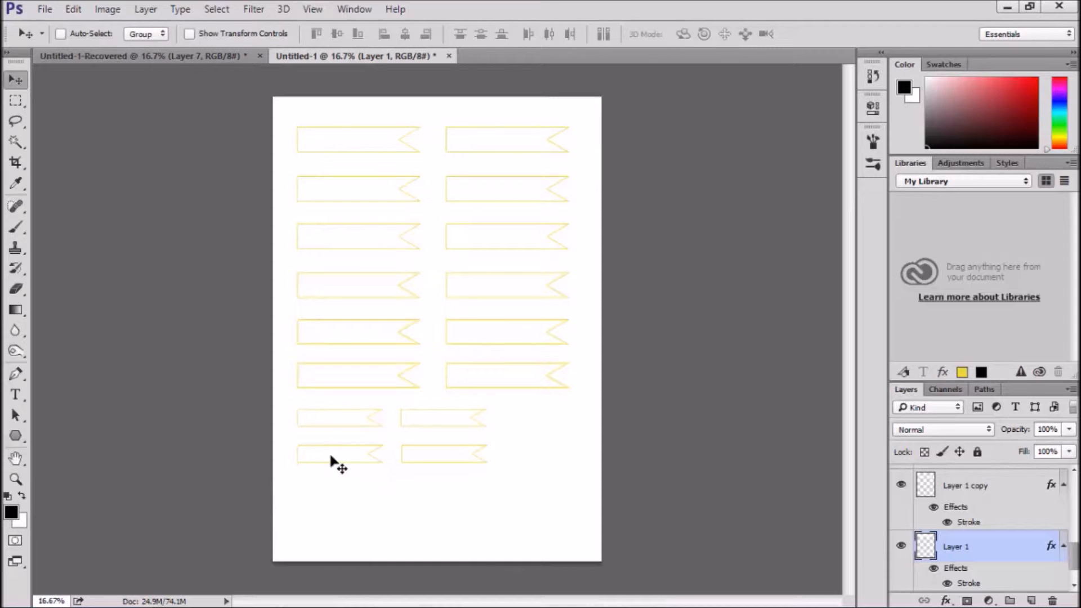
Try to duplicate a double-outlined banner row from the Layer 3 copies and nudge the duplicate down
scroll(950, 535, "up", 5)
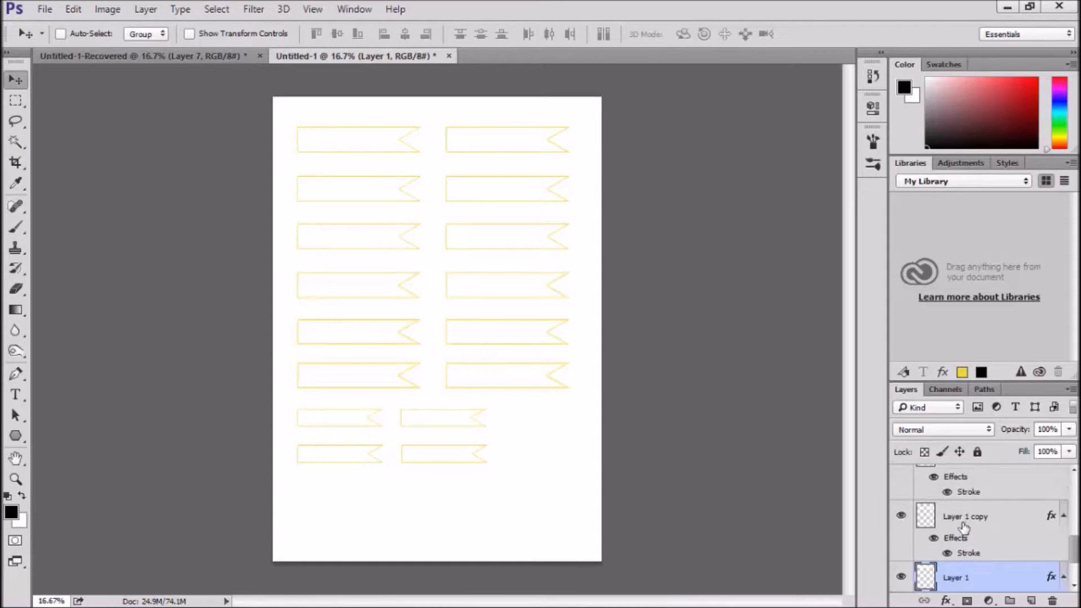
scroll(949, 535, "up", 2)
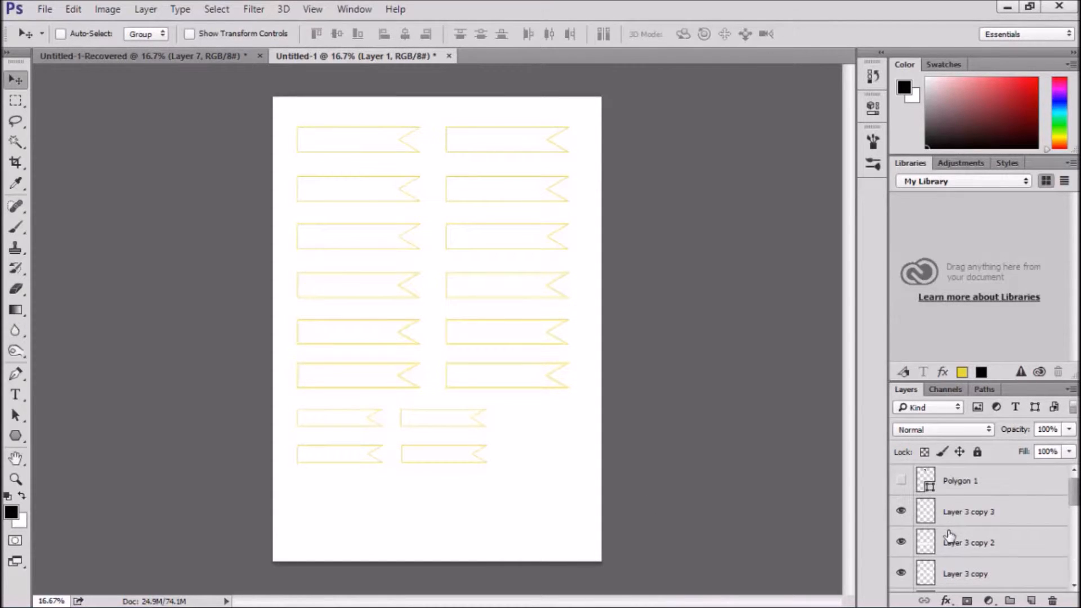
left_click(955, 514)
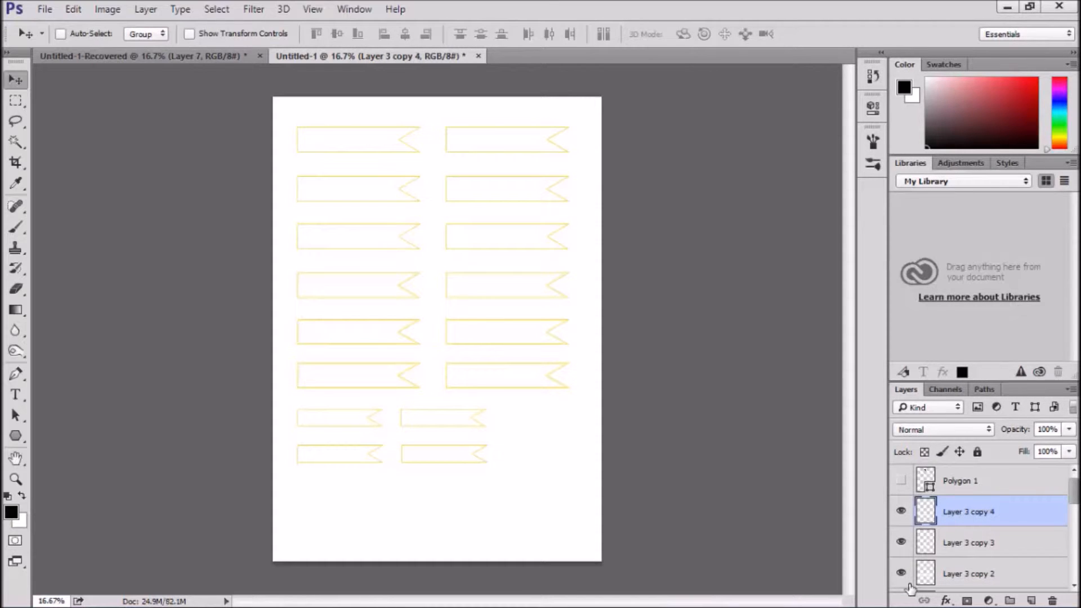
key("shift+Down")
key("shift+Down")
key("shift+Down")
key("shift+Down")
key("shift+Down")
key("shift+Down")
key("shift+Down")
key("shift+Down")
key("shift+Down")
key("shift+Down")
key("shift+Down")
key("shift+Down")
key("shift+Down")
key("shift+Down")
key("shift+Down")
key("shift+Down")
key("shift+Down")
key("shift+Down")
key("shift+Down")
key("shift+Down")
key("Delete")
left_click(1014, 543)
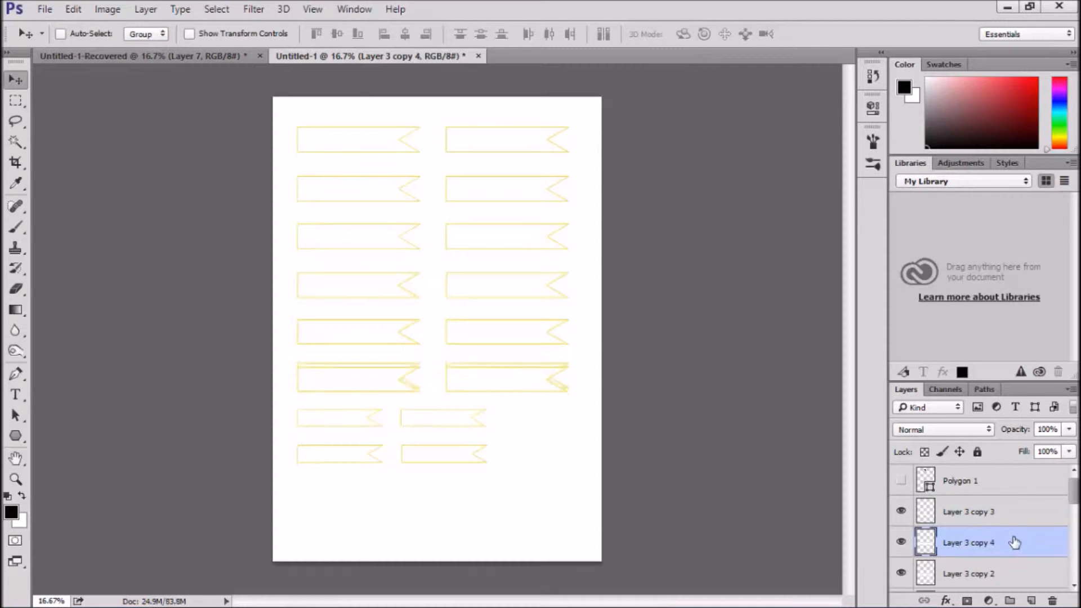
Toggle the visibility of Layer 1 copy and Layer 1 copy 3 off and on to identify the small eighth row's layer
scroll(1004, 527, "down", 1)
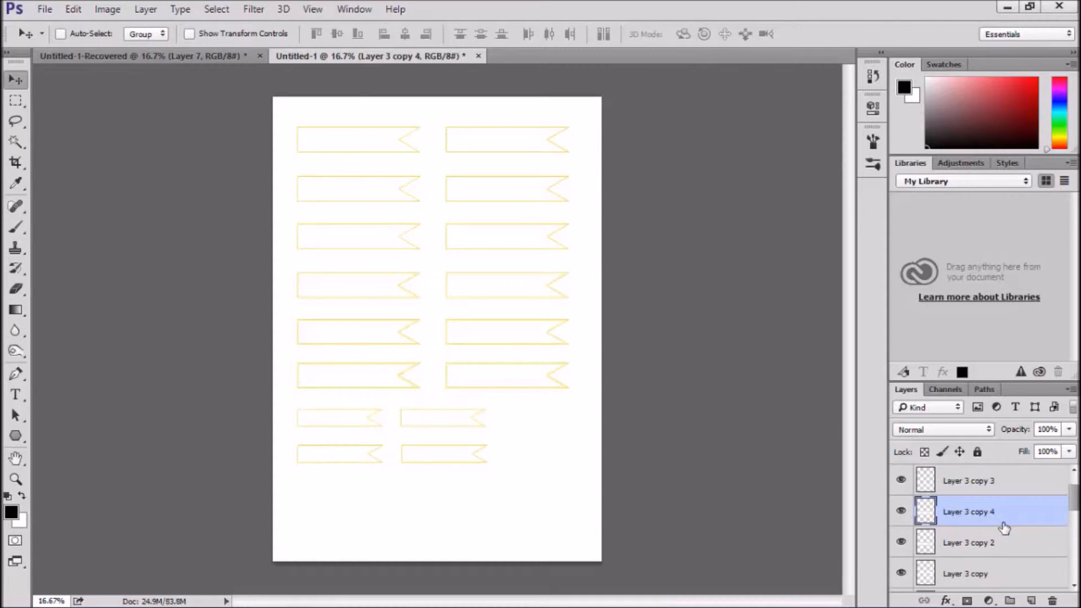
scroll(993, 531, "down", 1)
scroll(999, 537, "down", 5)
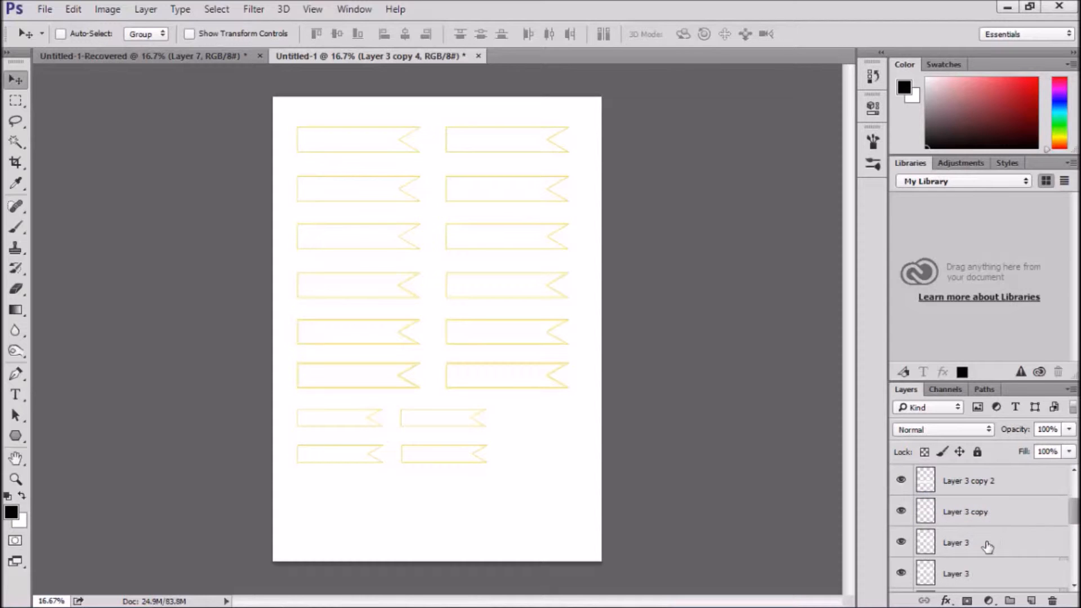
scroll(1021, 537, "down", 4)
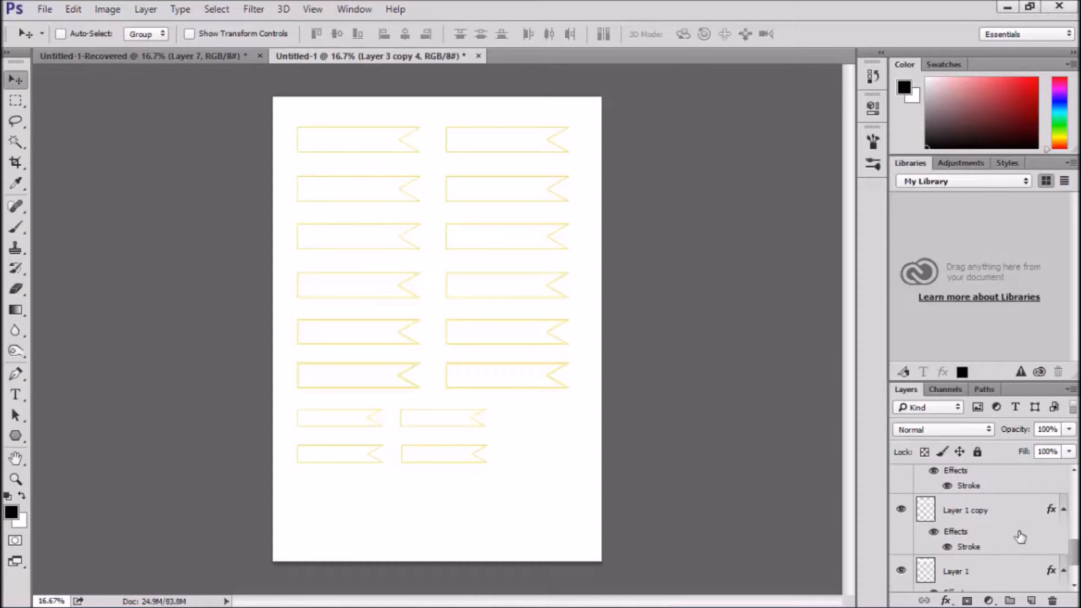
scroll(1020, 537, "up", 2)
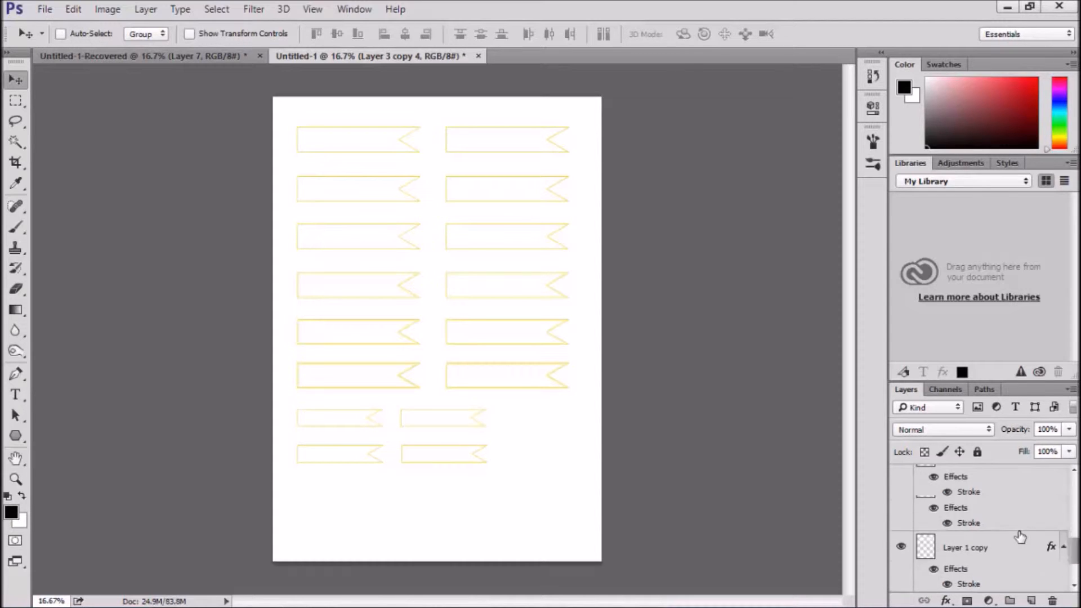
left_click(901, 515)
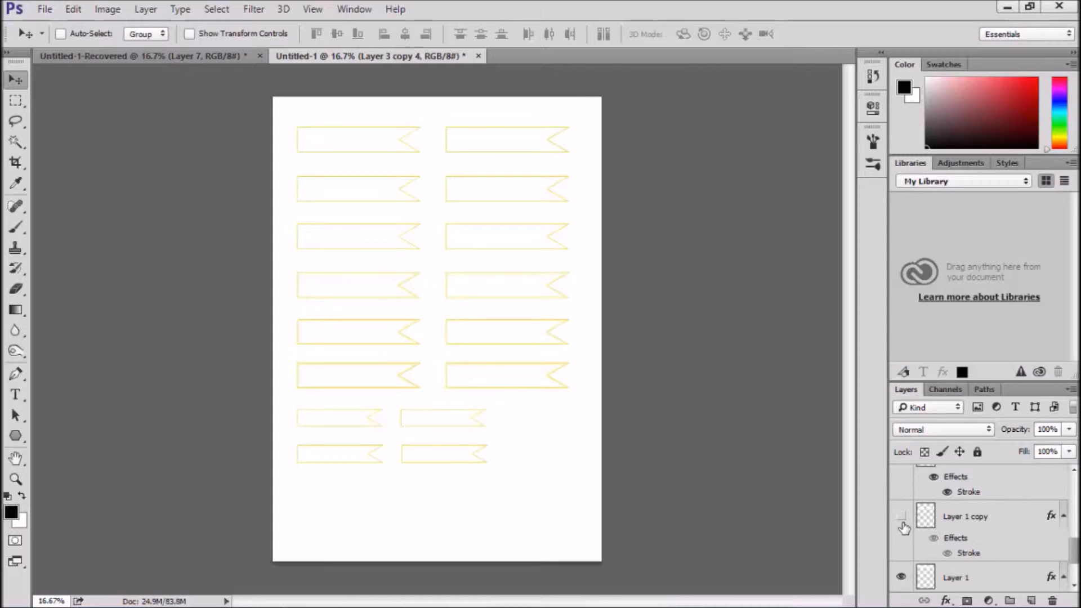
left_click(902, 517)
scroll(901, 521, "up", 2)
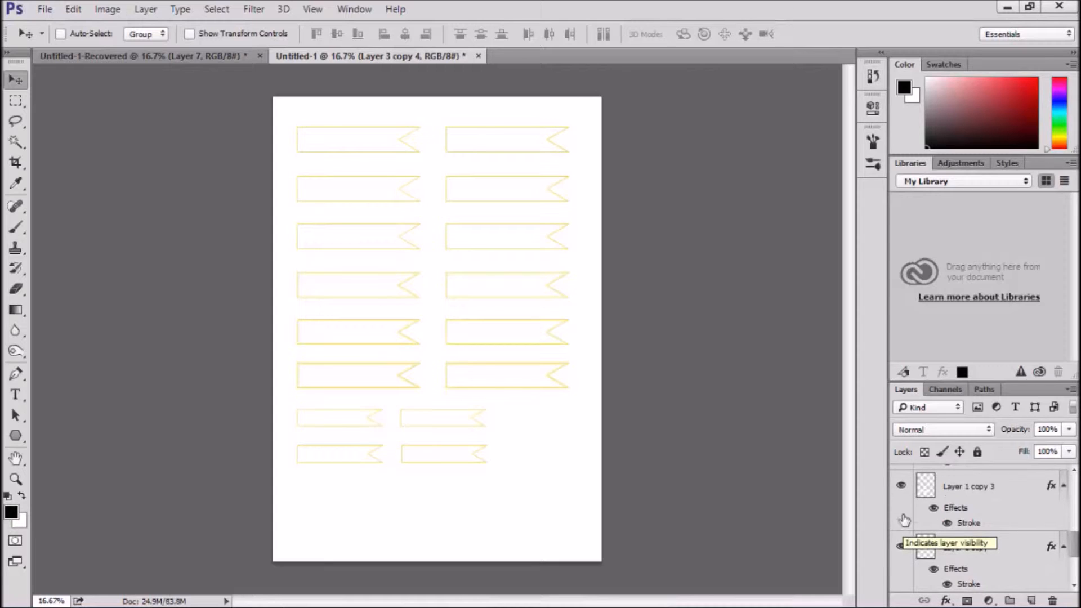
left_click(901, 486)
left_click(901, 488)
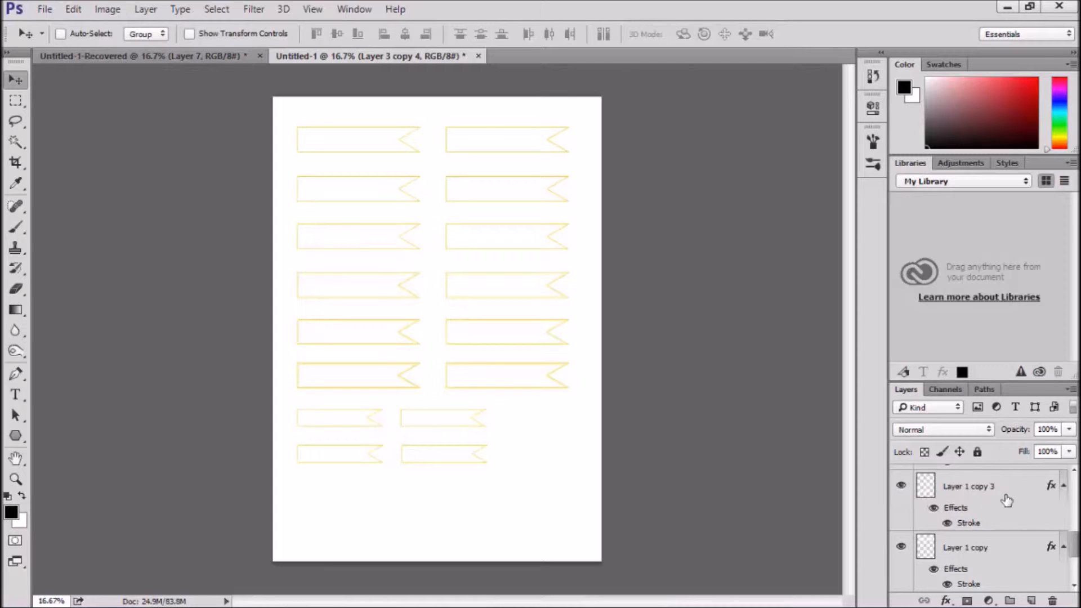
Duplicate the small eighth banner row on Layer 1 copy 3 and move the duplicate straight down to form a ninth row
left_click(1016, 491)
key("ctrl")
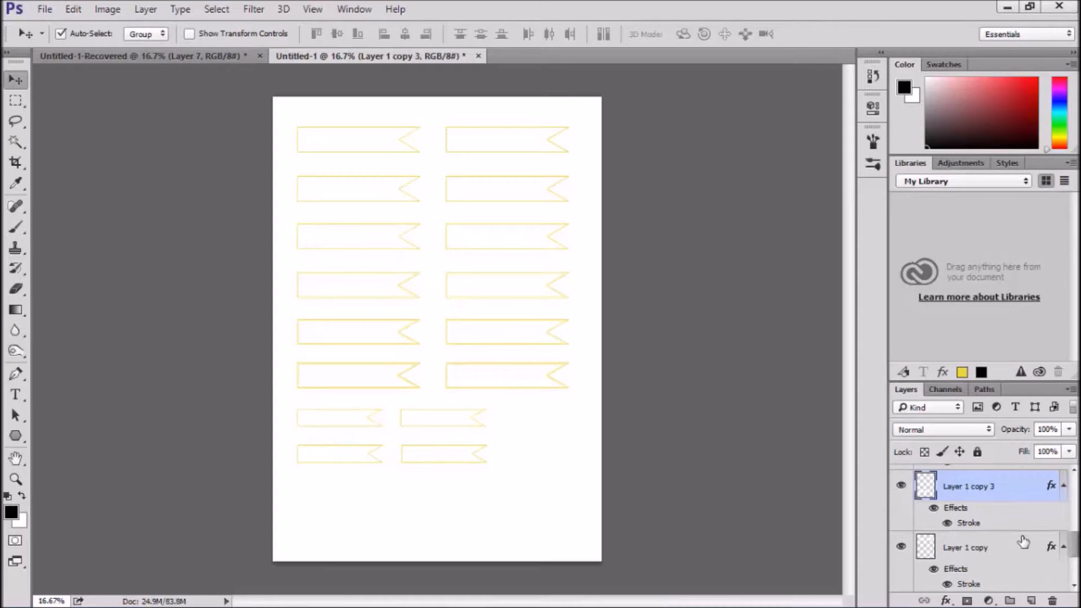
key("shift+Down")
key("shift+Down")
key("shift+Down")
key("shift+Down")
key("shift+Down")
key("shift+Down")
key("shift+Down")
key("shift+Down")
key("shift+Down")
key("shift+Down")
key("shift+Down")
key("shift+Down")
key("shift+Down")
key("shift+Down")
key("shift+Down")
key("shift+Down")
key("shift+Down")
key("shift+Down")
key("shift+Down")
key("shift+Down")
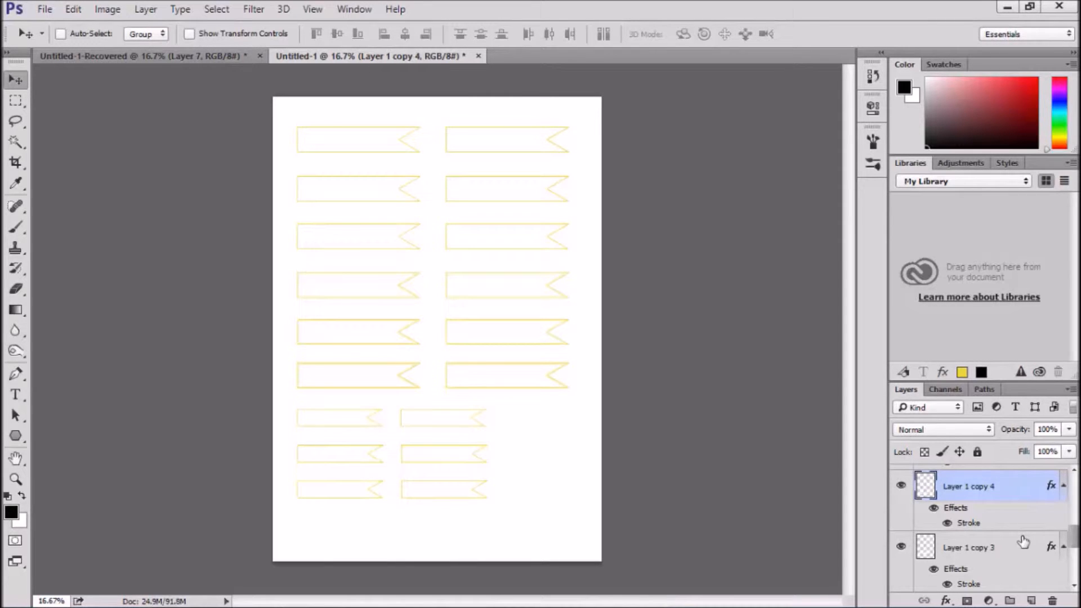
Sample the banner outline's yellow as the foreground colour and load the ninth row on Layer 1 copy 4 as a selection
key("ctrl+plus")
key("ctrl+plus")
key("ctrl+plus")
key("ctrl+plus")
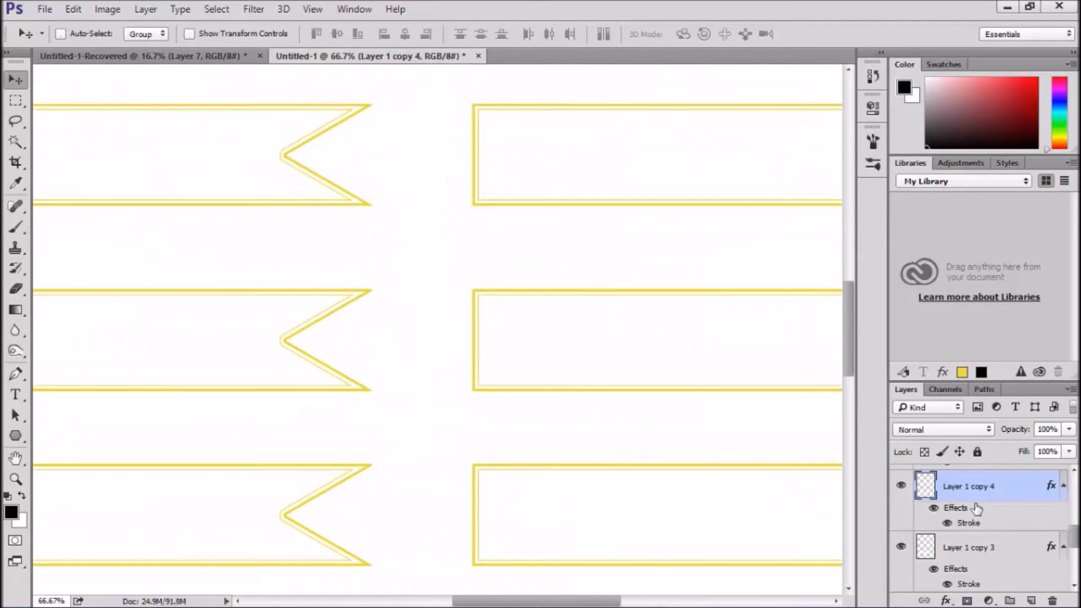
left_click_drag(429, 481, 552, 205)
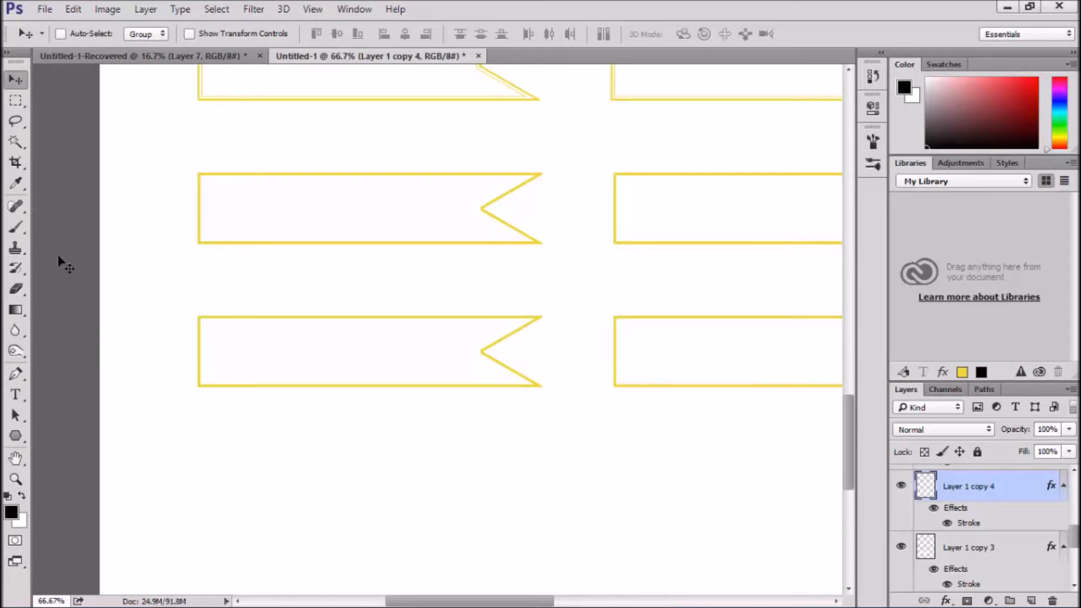
left_click(15, 184)
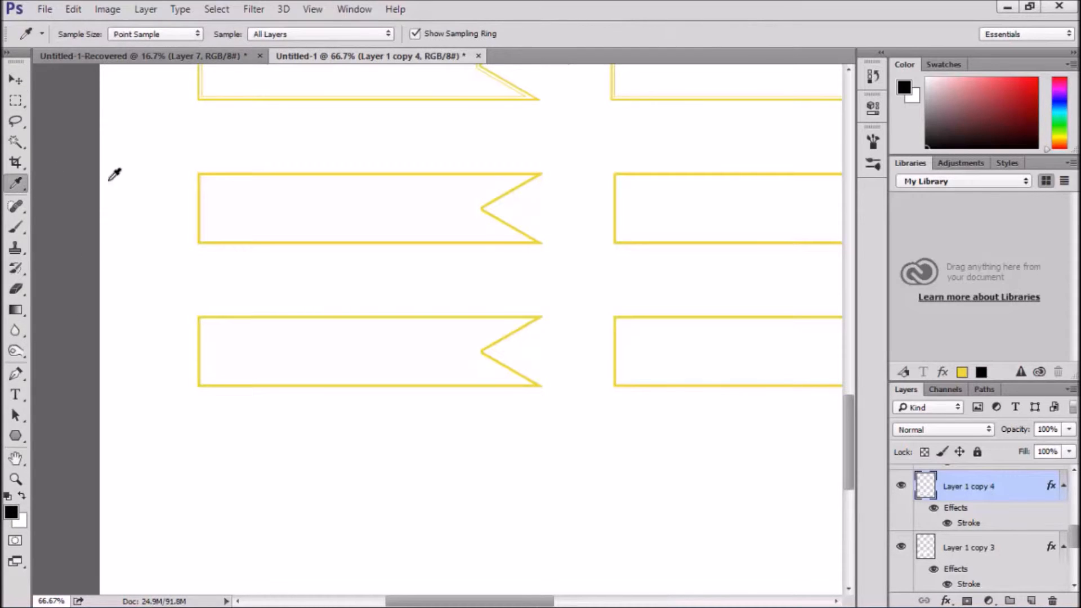
left_click(225, 169)
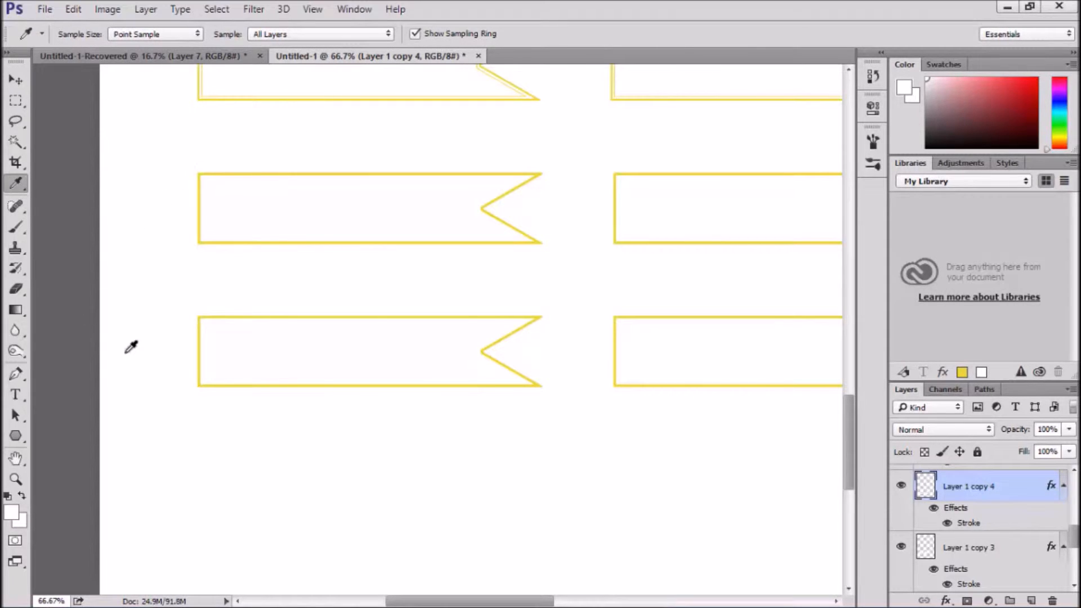
left_click(192, 342)
left_click(539, 317)
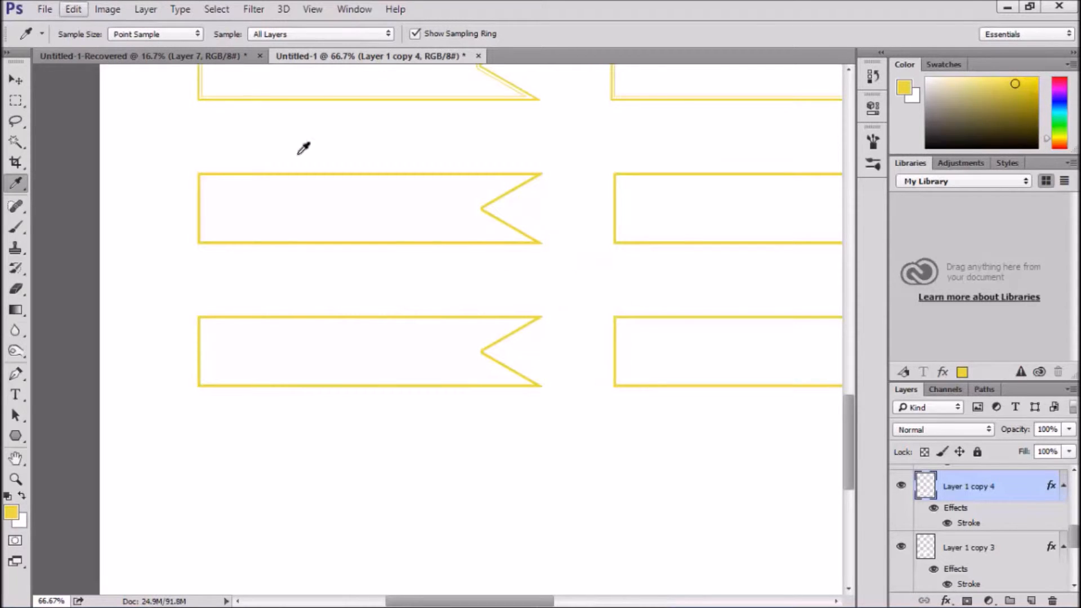
left_click(925, 489, "ctrl")
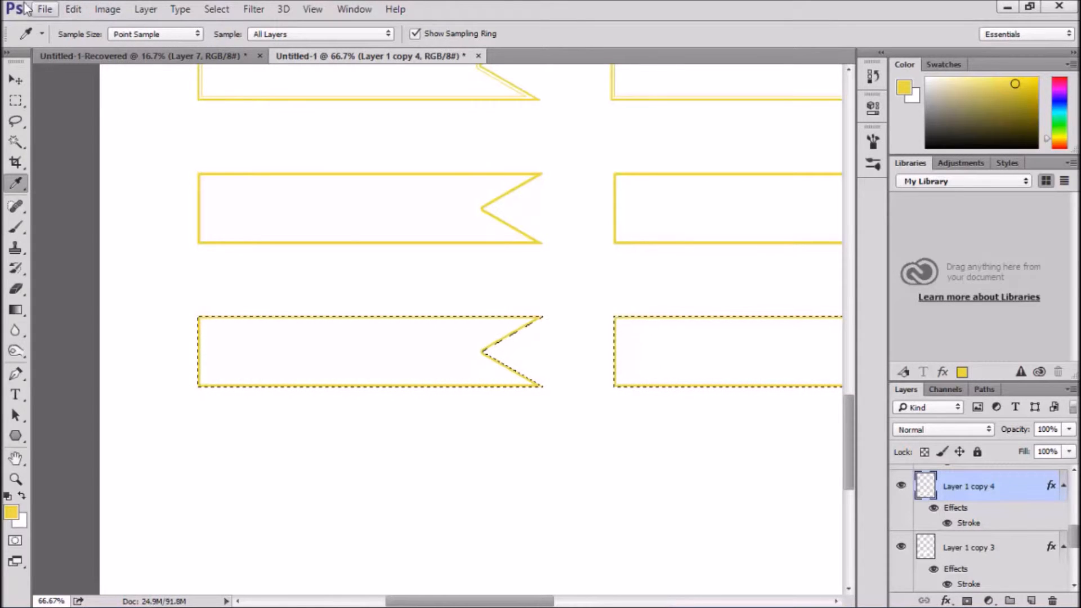
Fill the selected ninth banner row on Layer 1 copy 4 with the foreground colour in Normal mode at 100% opacity, and deselect
left_click(79, 10)
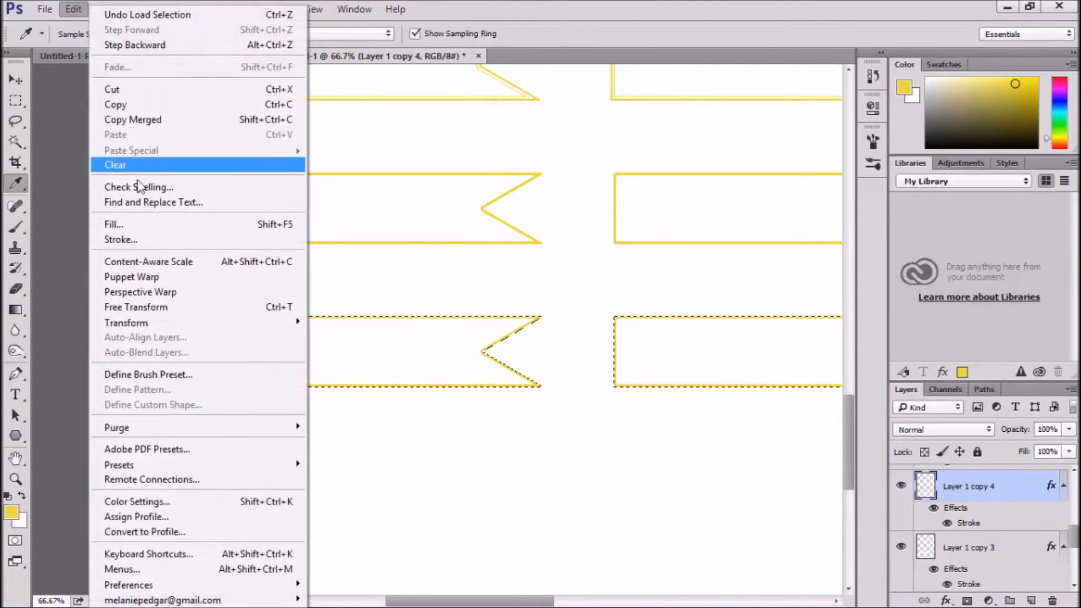
left_click(116, 224)
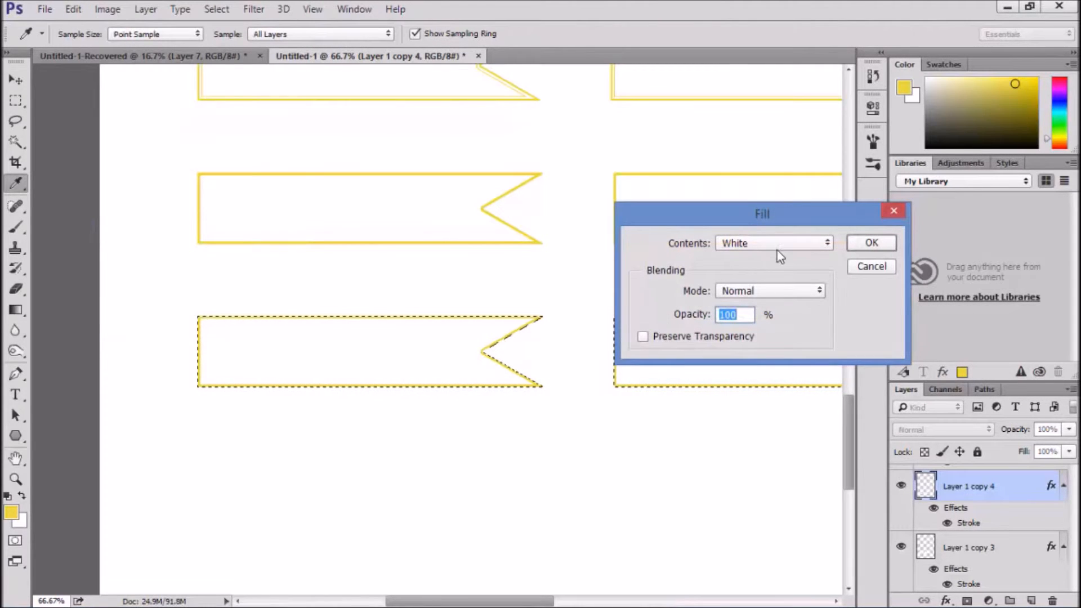
left_click(793, 241)
left_click(755, 258)
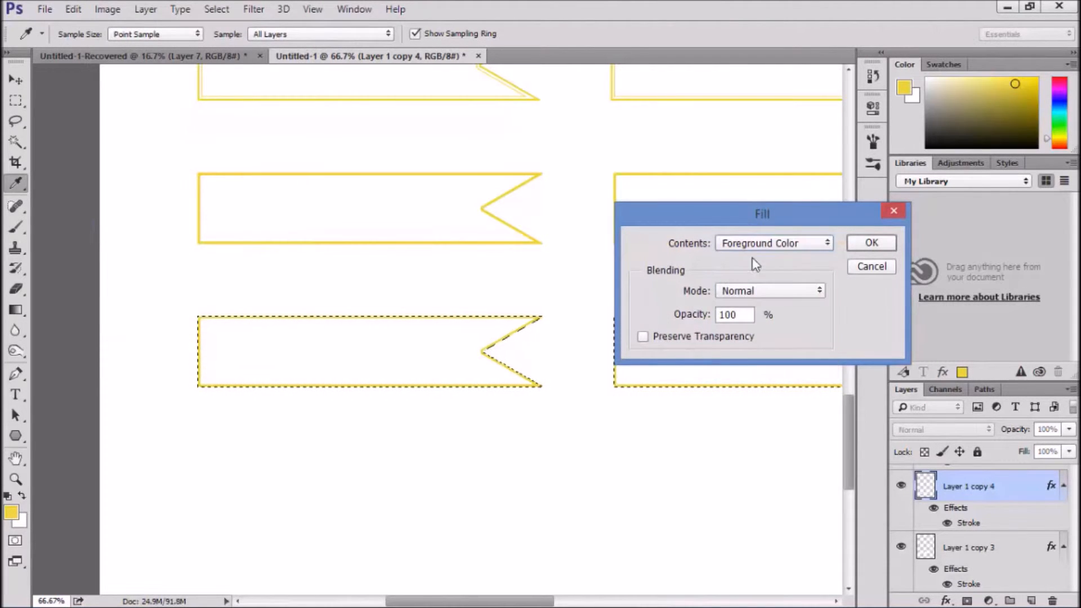
left_click(871, 243)
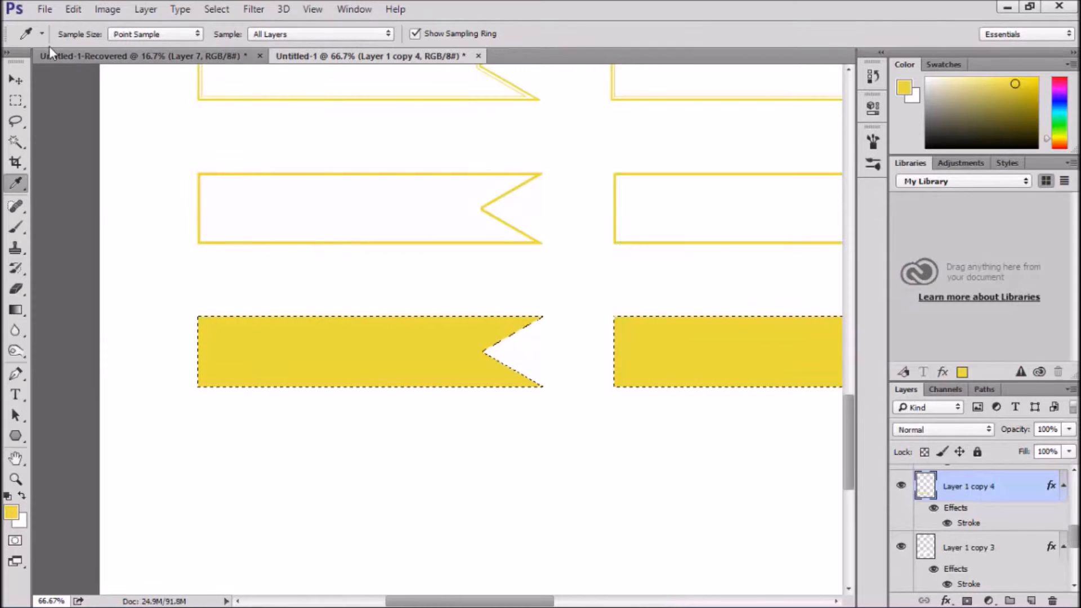
key("ctrl+d")
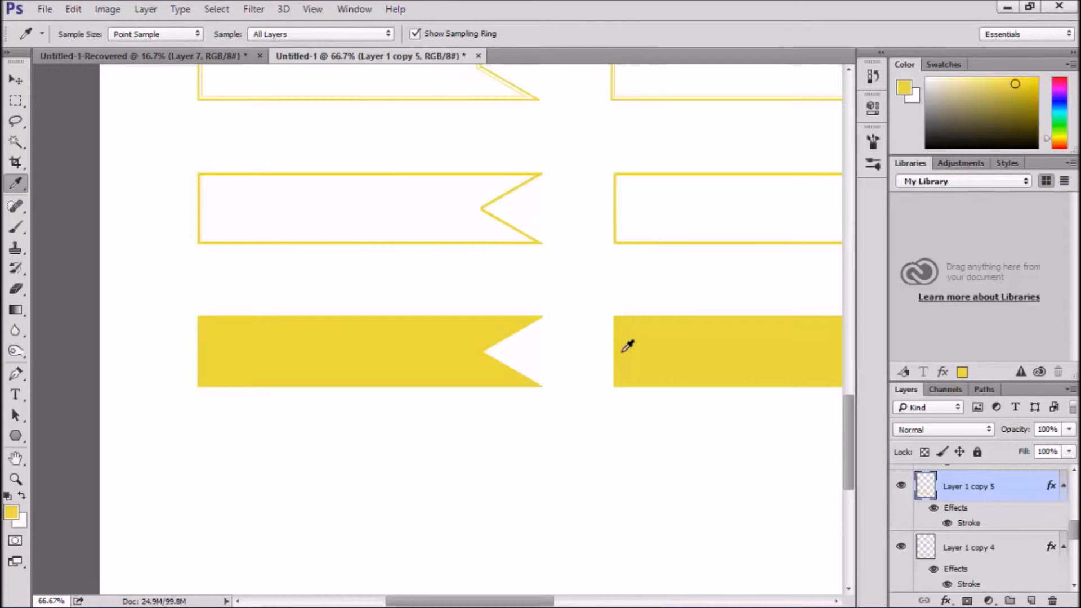
Duplicate the solid yellow row, move the copy straight down to about 0.35 in below it, and merge the two rows into one layer
key("v")
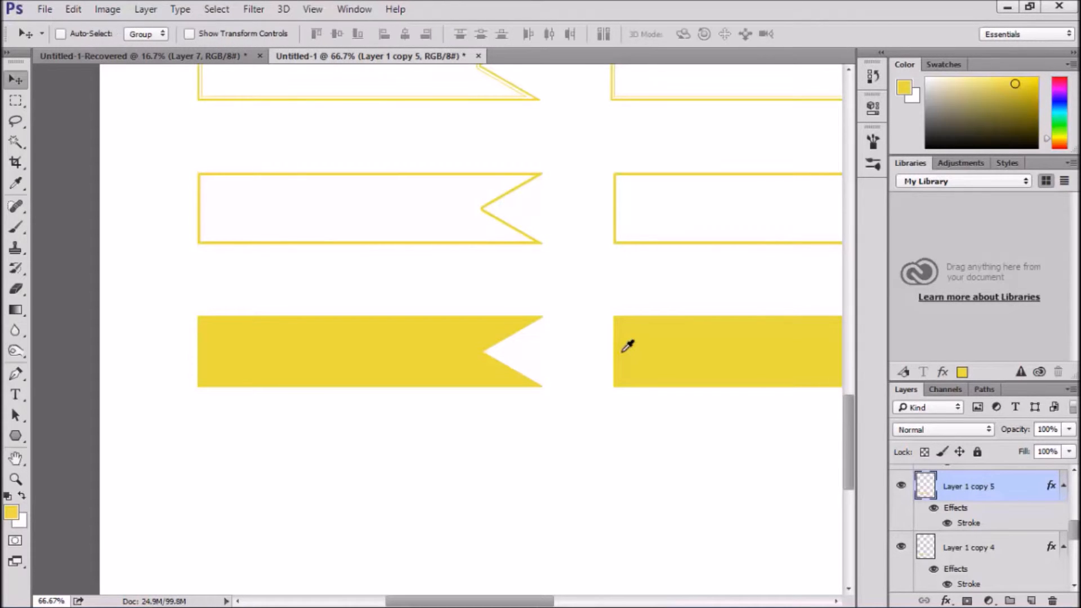
key("shift+Down")
key("shift+Down")
key("shift+Down")
key("shift+Down")
key("shift+Down")
key("shift+Down")
key("shift+Down")
key("shift+Down")
key("shift+Down")
key("shift+Down")
key("shift+Down")
key("shift+Down")
key("shift+Down")
key("shift+Down")
key("shift+Down")
key("shift+Down")
key("shift+Down")
key("shift+Down")
key("shift+Down")
key("shift+Down")
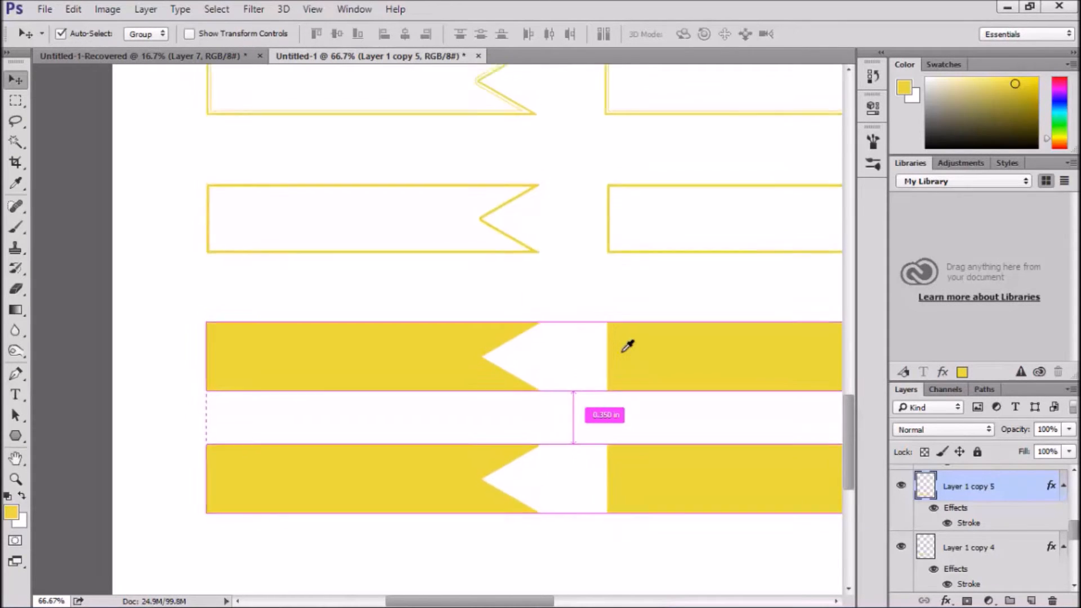
key("ctrl+minus")
key("ctrl+minus")
key("ctrl+minus")
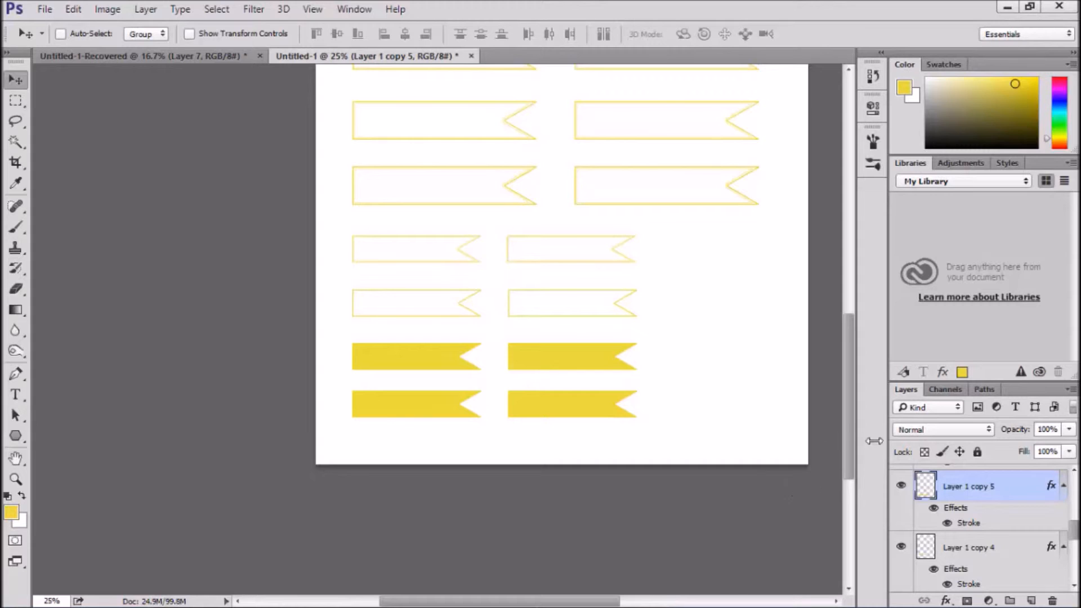
key("Delete")
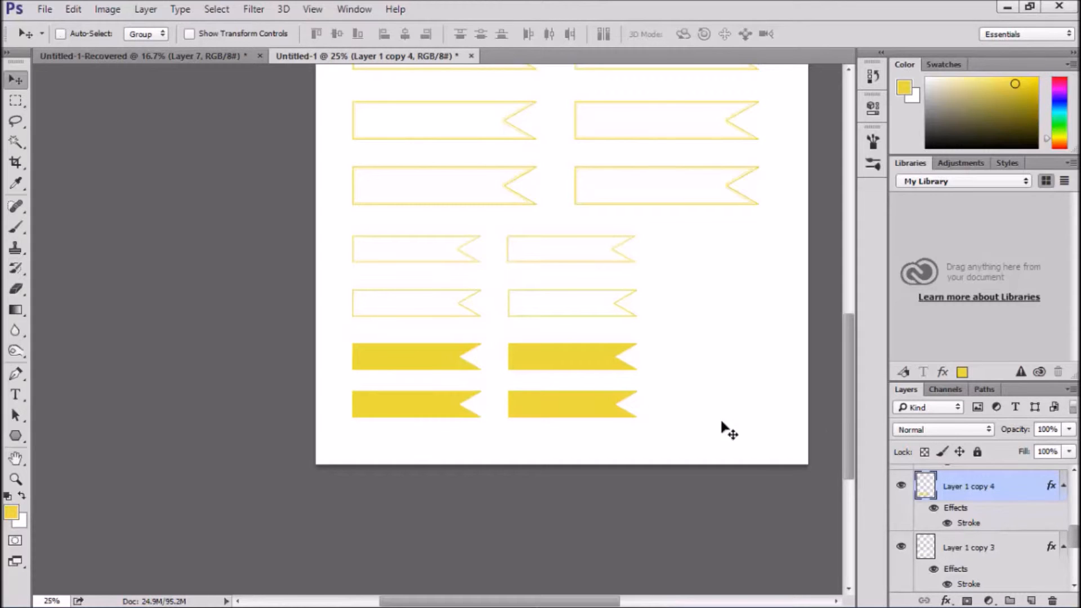
Copy the two solid banners of the second column to a new layer and move them straight right to form a third column
left_click(15, 100)
left_click_drag(676, 429, 489, 335)
key("ctrl+j")
key("v")
key("shift+Right")
key("shift+Right")
key("shift+Right")
key("shift+Right")
key("shift+Right")
key("shift+Right")
key("shift+Right")
key("shift+Right")
key("shift+Right")
key("shift+Right")
key("shift+Right")
key("shift+Right")
key("shift+Right")
key("shift+Right")
key("shift+Right")
key("shift+Right")
key("shift+Right")
key("shift+Right")
key("shift+Right")
key("shift+Right")
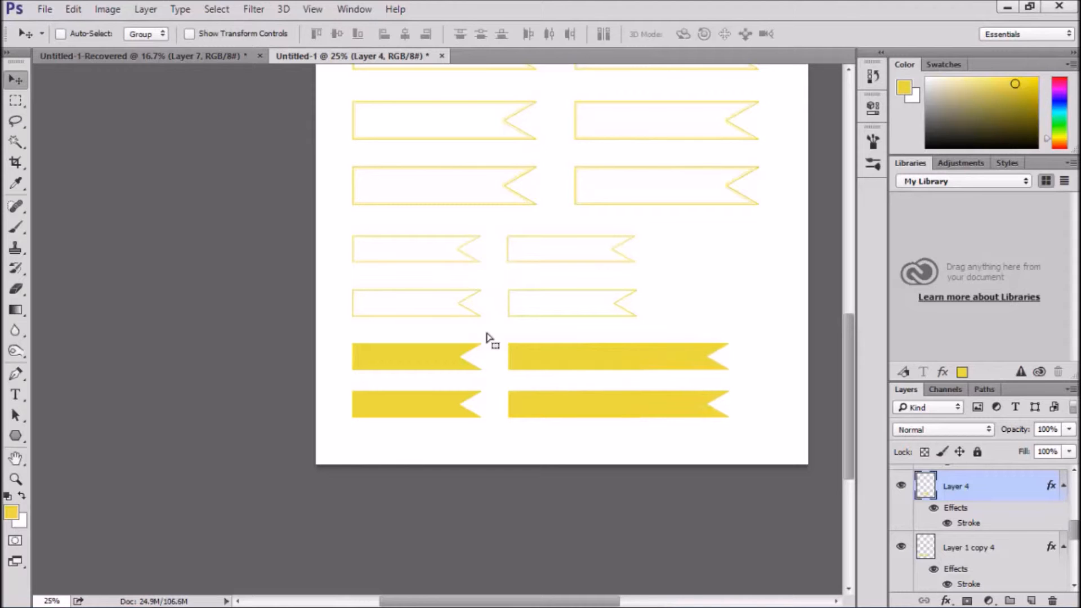
key("shift+Right")
key("shift+Right")
key("shift+Right")
key("shift+Right")
key("shift+Right")
key("shift+Right")
key("shift+Right")
key("shift+Right")
key("shift+Right")
key("shift+Right")
key("shift+Right")
key("shift+Right")
key("shift+Right")
key("shift+Right")
key("shift+Right")
key("shift+Right")
key("shift+Right")
key("shift+Right")
key("shift+Right")
key("shift+Right")
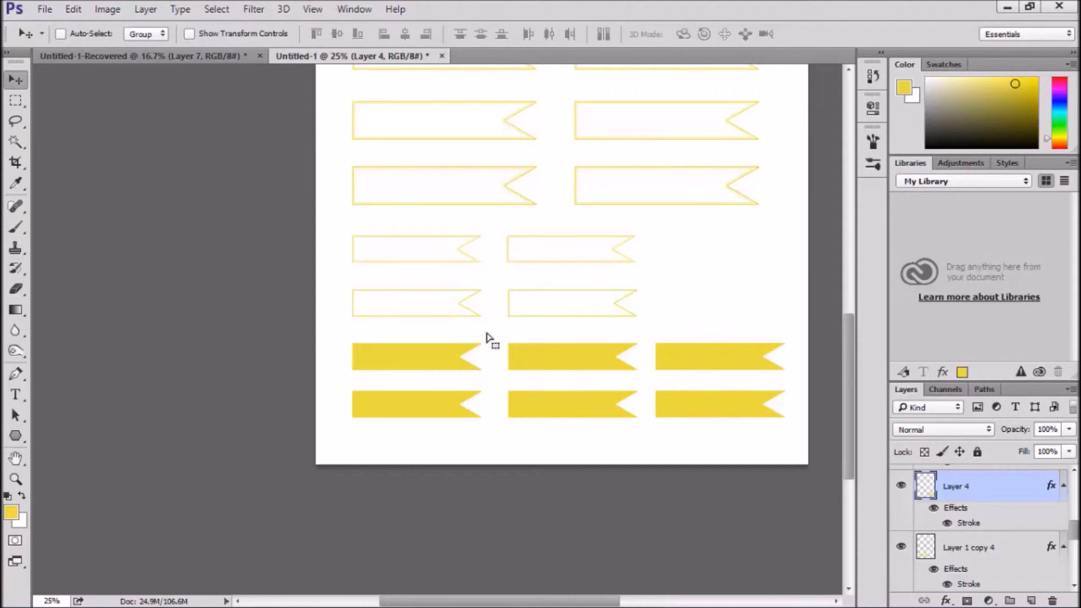
key("shift+Right")
key("shift+Right")
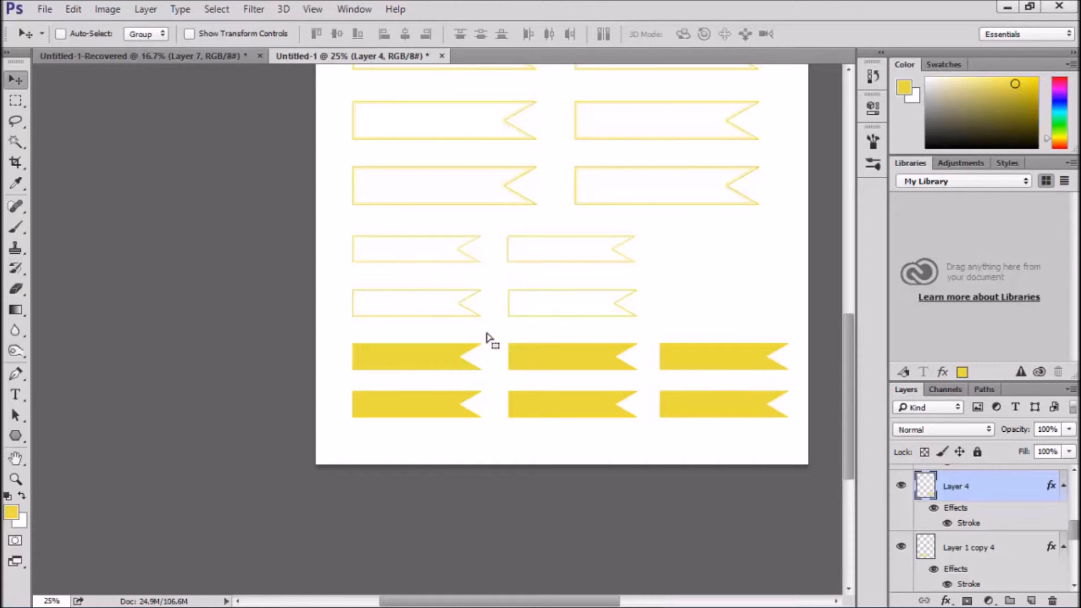
Merge Layer 3 copy 3 into Layer 3 copy 4 and copy the seventh row's second banner to a new layer
left_click(572, 251, "ctrl")
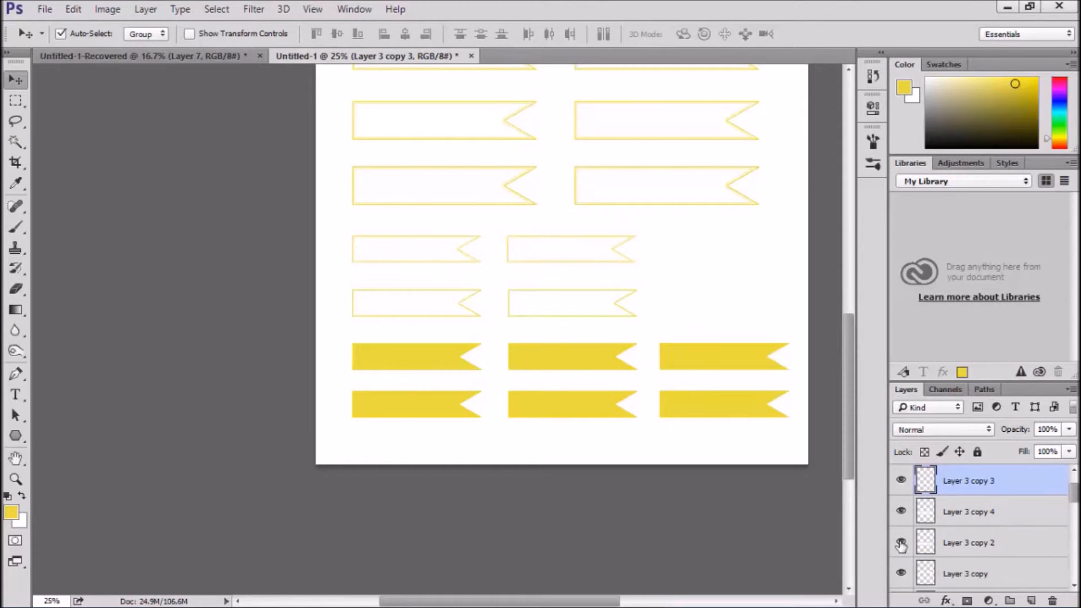
key("ctrl+e")
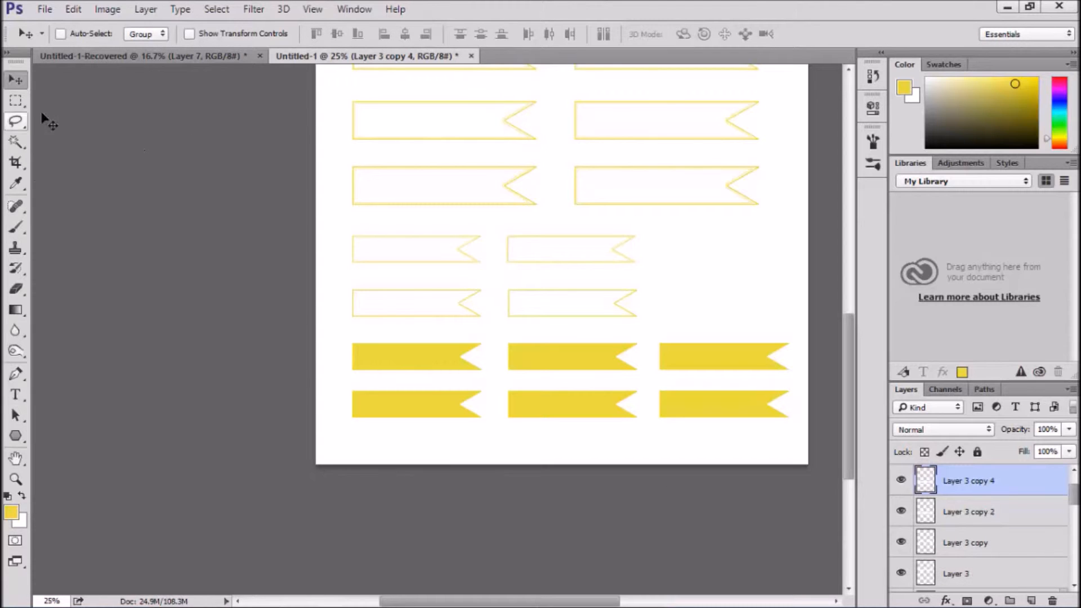
left_click(16, 101)
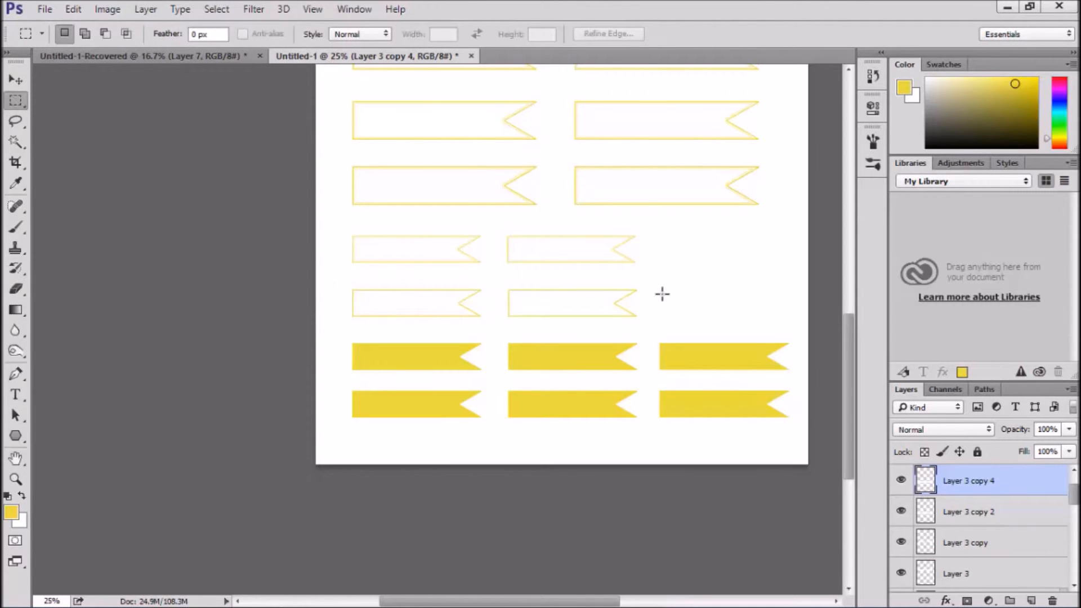
left_click_drag(670, 321, 493, 222)
key("ctrl+j")
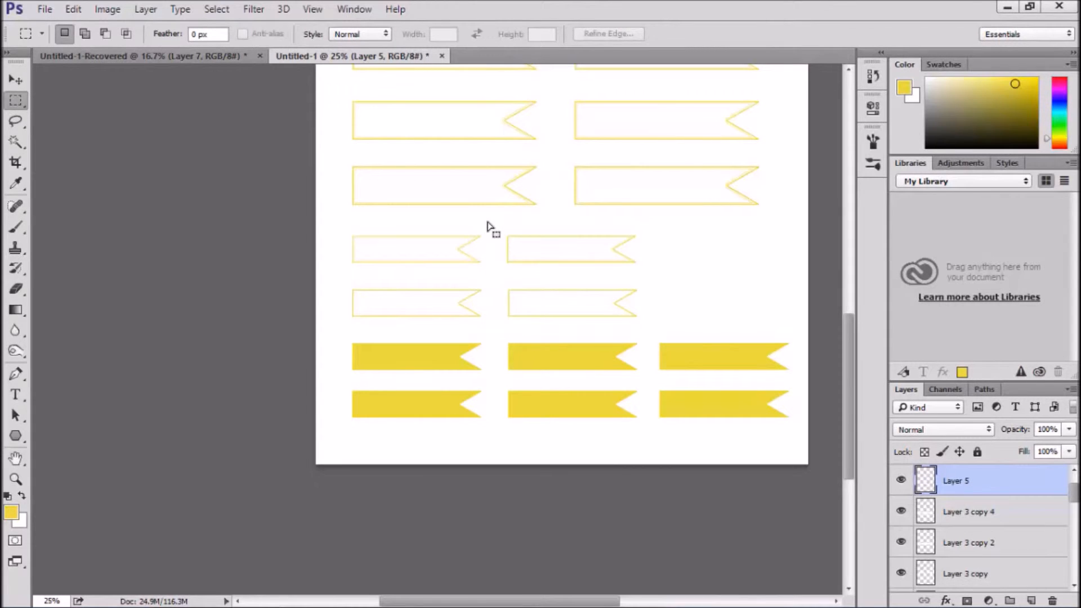
Move the copied double-outlined banner straight right to become the third banner of the seventh row
key("v")
key("shift+Right")
key("shift+Right")
key("shift+Right")
key("shift+Right")
key("shift+Right")
key("shift+Right")
key("shift+Right")
key("shift+Right")
key("shift+Right")
key("shift+Right")
key("shift+Right")
key("shift+Right")
key("shift+Right")
key("shift+Right")
key("shift+Right")
key("shift+Right")
key("shift+Right")
key("shift+Right")
key("shift+Right")
key("shift+Right")
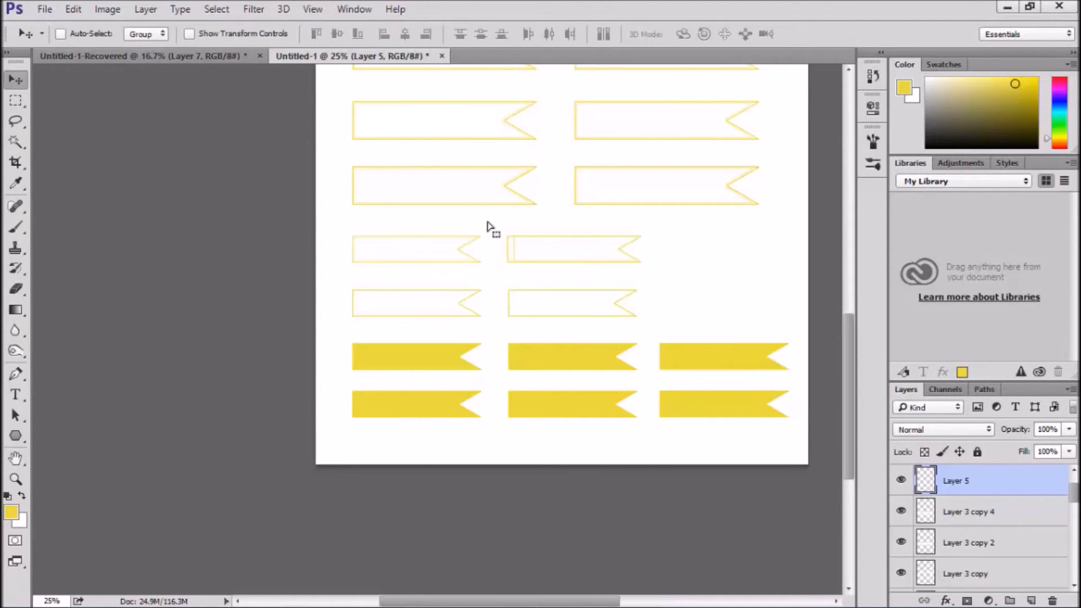
key("shift+Right")
key("shift+Right")
key("shift+Right")
key("shift+Right")
key("shift+Right")
key("shift+Right")
key("shift+Right")
key("shift+Right")
key("shift+Right")
key("shift+Right")
key("shift+Right")
key("shift+Right")
key("shift+Right")
key("shift+Right")
key("shift+Right")
key("shift+Right")
key("shift+Right")
key("shift+Right")
key("shift+Right")
key("shift+Right")
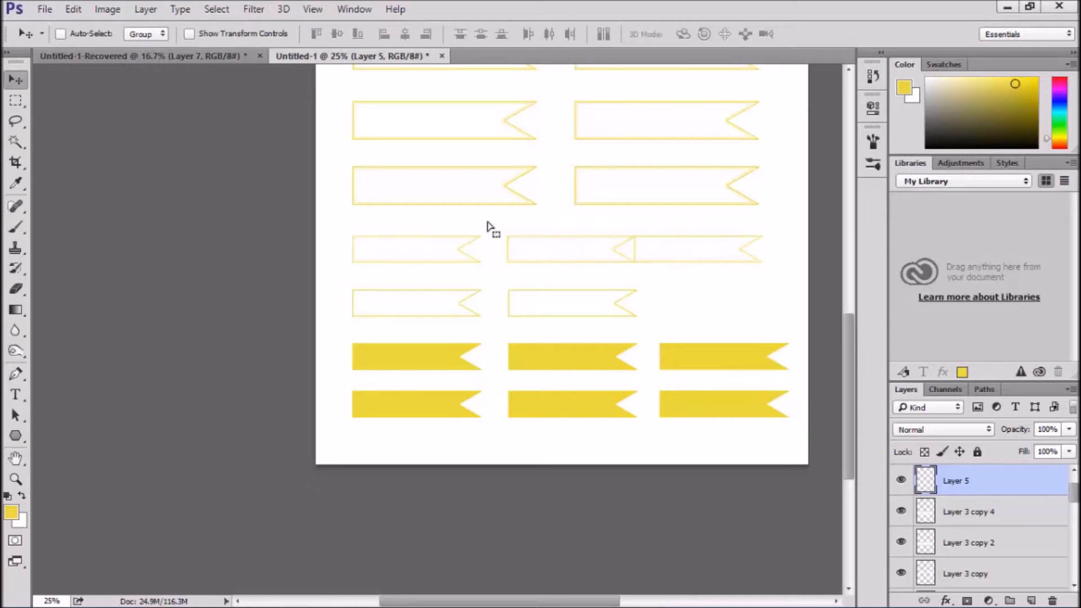
key("shift+Right")
key("shift+Right")
key("shift+Right")
key("shift+Right")
Copy the eighth row's second banner from Layer 1 copy 3 to a new layer and move it straight right as the third banner
left_click(592, 313)
key("m")
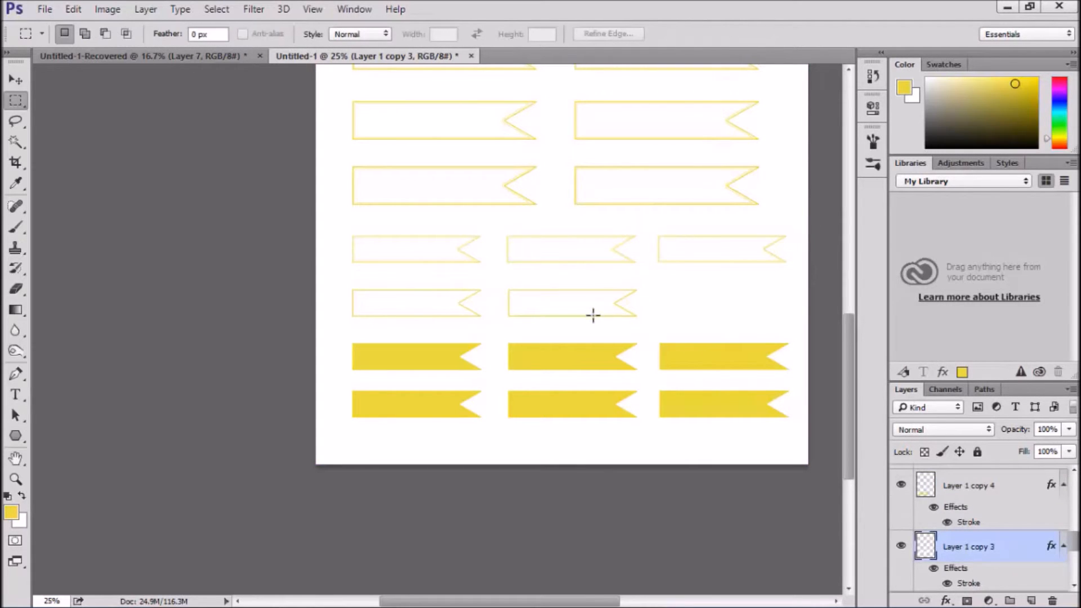
left_click_drag(653, 327, 495, 282)
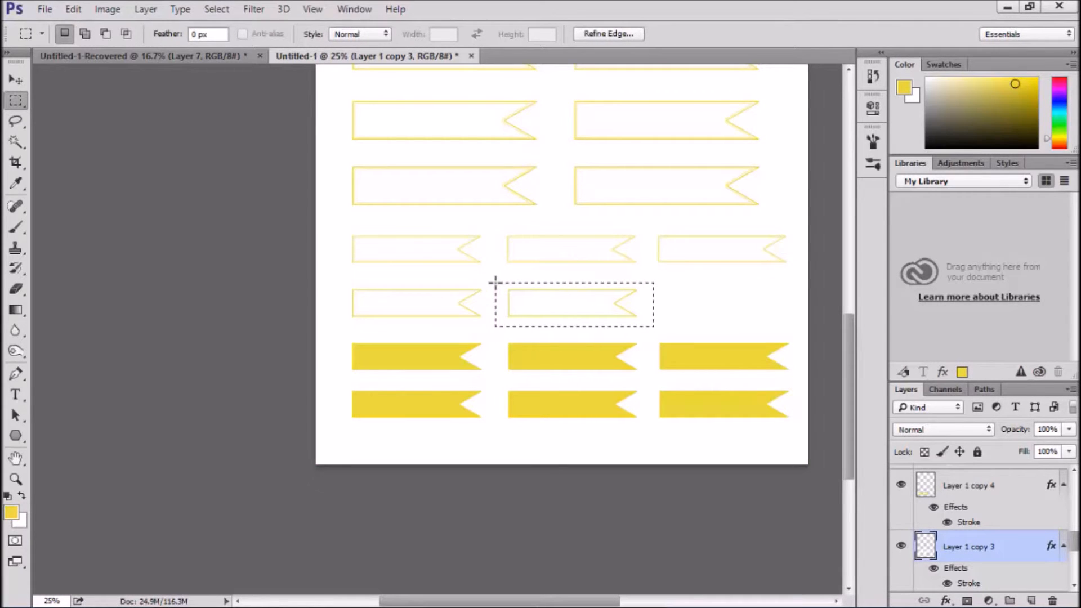
key("ctrl+j")
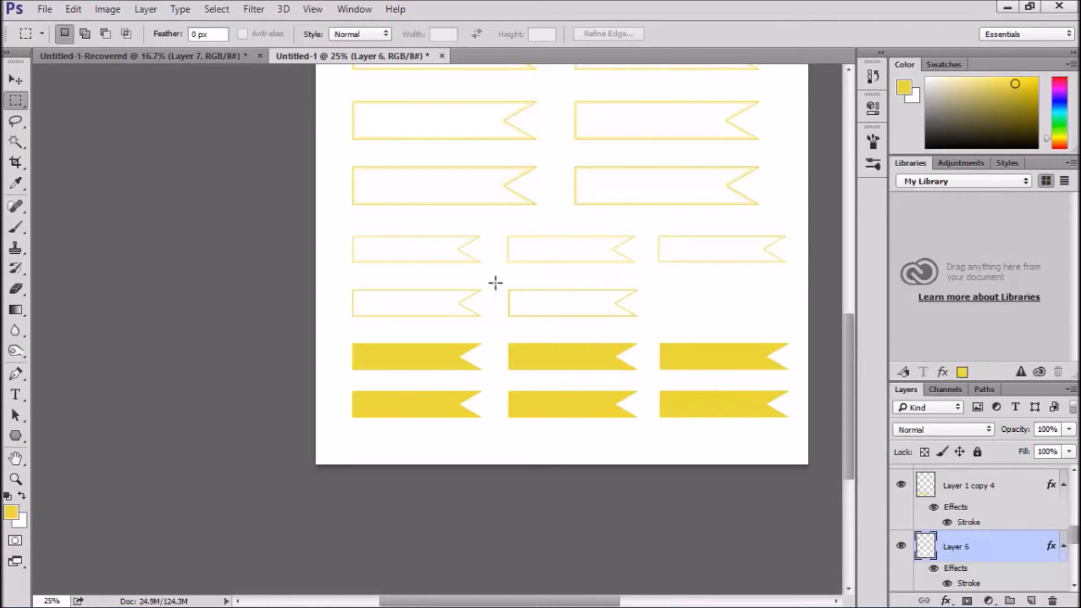
key("v")
key("shift+Right")
key("shift+Right")
key("shift+Right")
key("shift+Right")
key("shift+Right")
key("shift+Right")
key("shift+Right")
key("shift+Right")
key("shift+Right")
key("shift+Right")
key("shift+Right")
key("shift+Right")
key("shift+Right")
key("shift+Right")
key("shift+Right")
key("shift+Right")
key("shift+Right")
key("shift+Right")
key("shift+Right")
key("shift+Right")
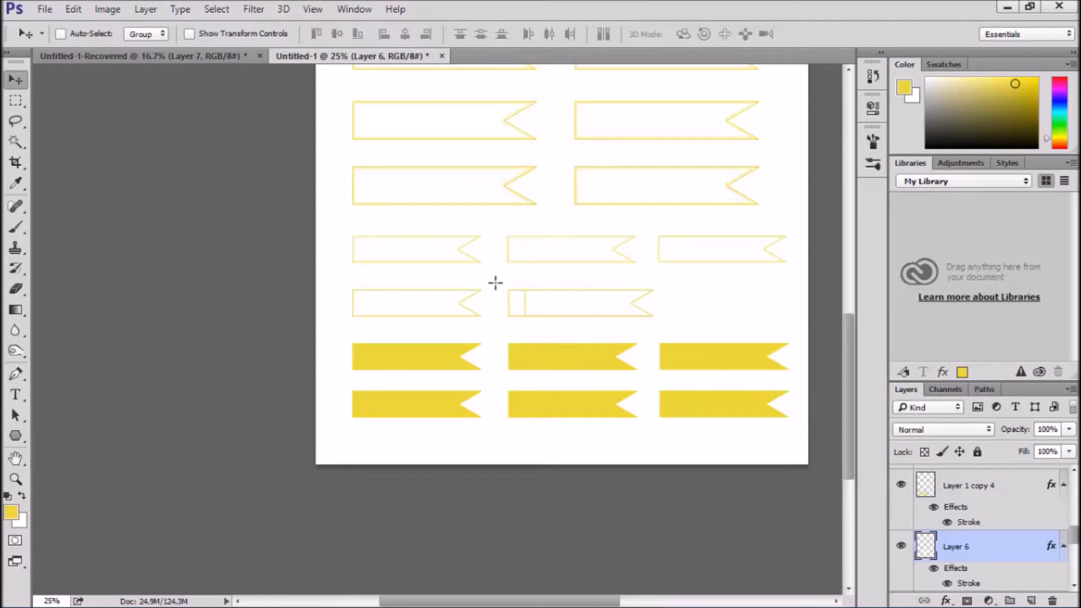
key("shift+Right")
key("shift+Right")
key("shift+Right")
key("shift+Right")
key("shift+Right")
key("shift+Right")
key("shift+Right")
key("shift+Right")
key("shift+Right")
key("shift+Right")
key("shift+Right")
key("shift+Right")
key("shift+Right")
key("shift+Right")
key("shift+Right")
key("shift+Right")
key("shift+Right")
key("shift+Right")
key("shift+Right")
key("shift+Right")
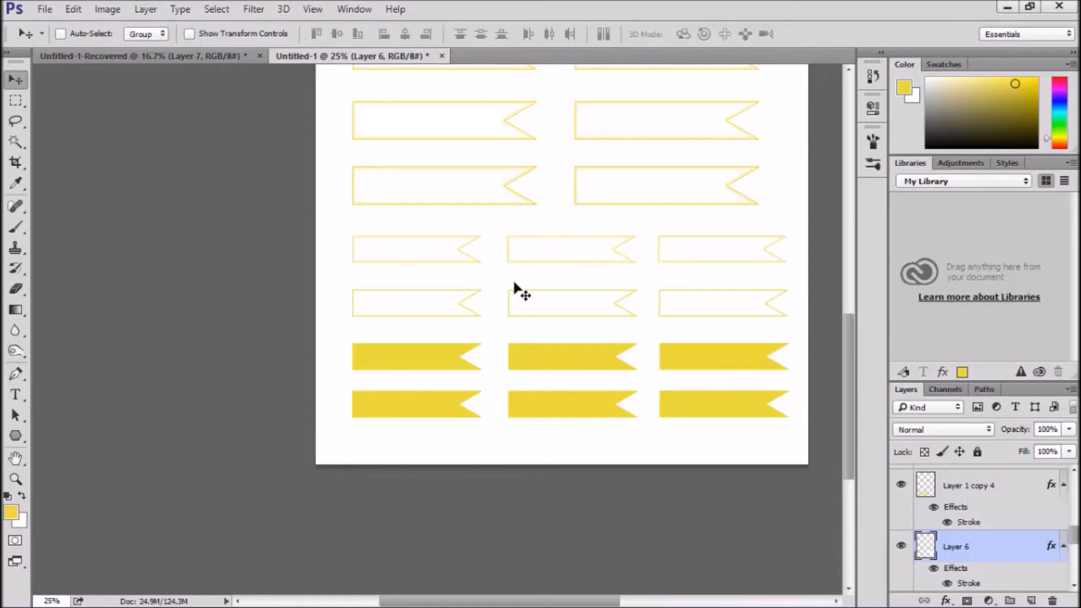
Show the rulers and place a vertical guide along the left edge of the third-column solid banners
key("ctrl")
key("ctrl+r")
scroll(104, 145, "right", 3)
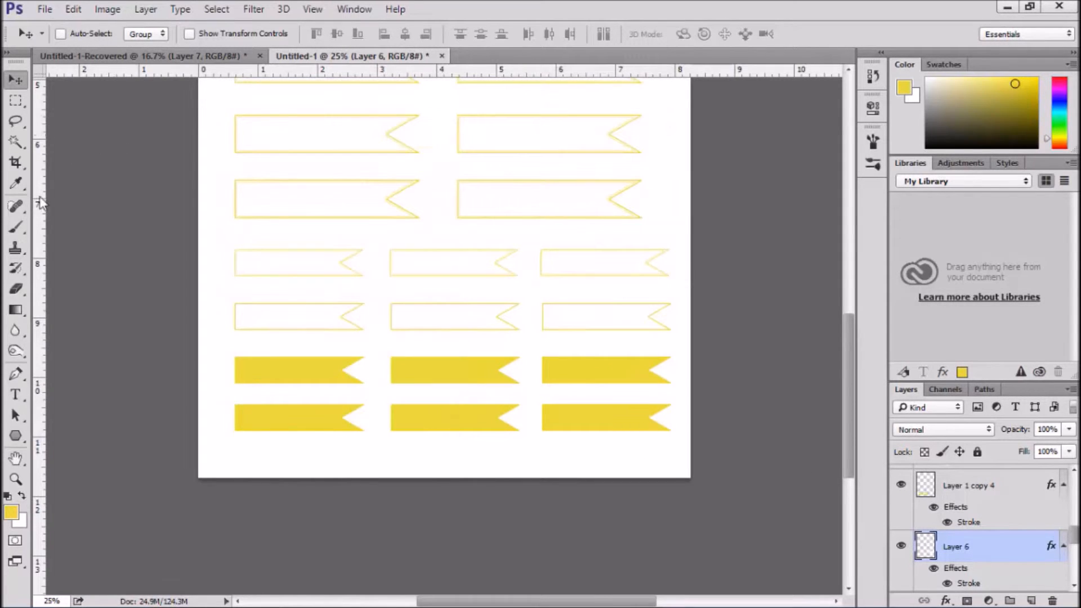
left_click_drag(37, 204, 543, 347)
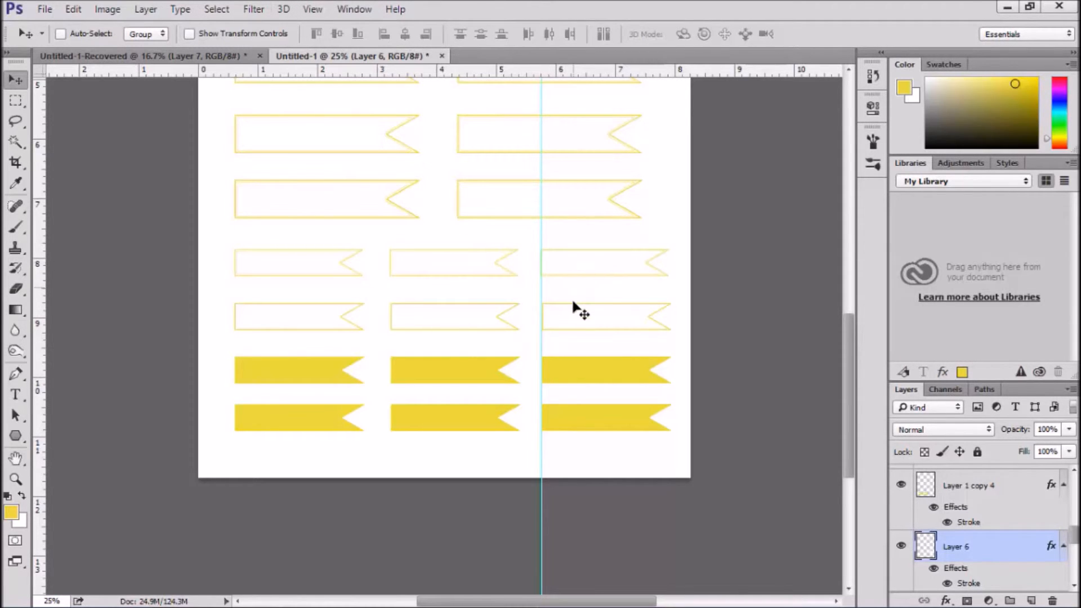
Nudge the third banners of the seventh and eighth rows into line with the vertical guide, and clear the guides
key("ctrl")
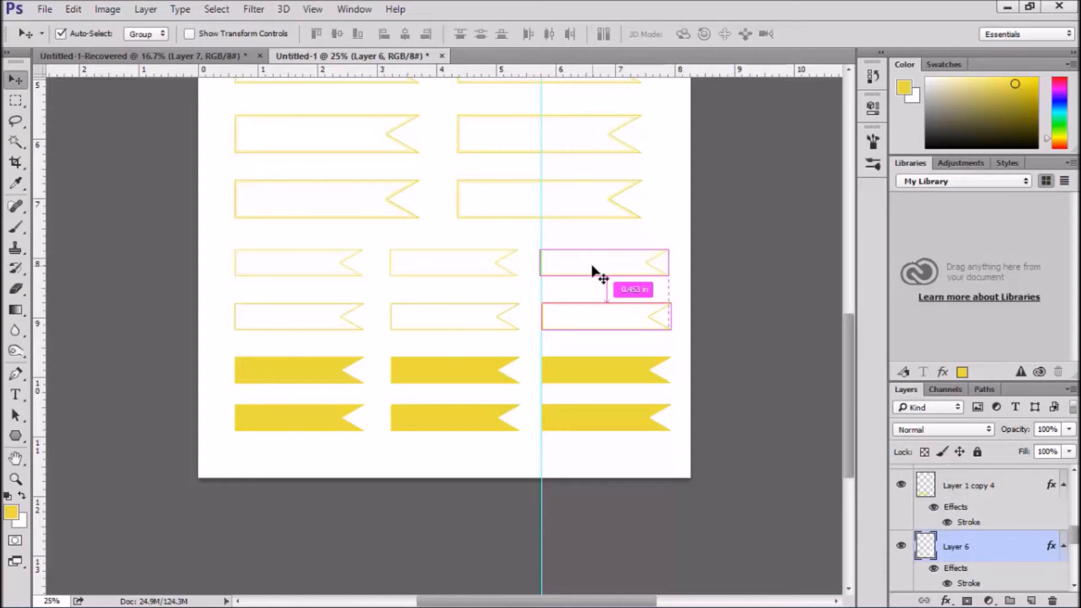
left_click(592, 266, "ctrl")
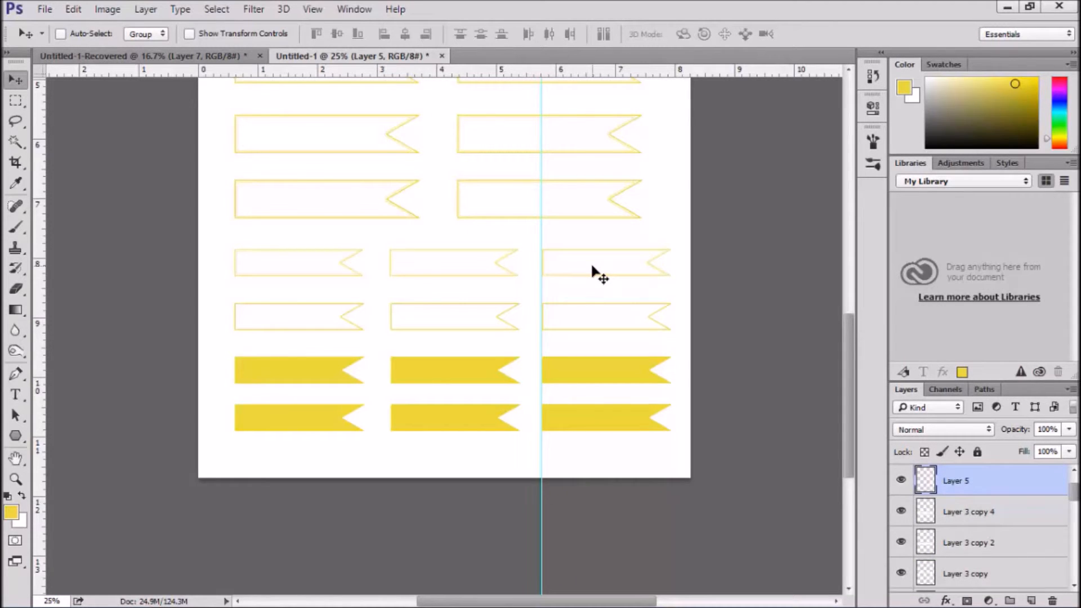
left_click(576, 308, "ctrl")
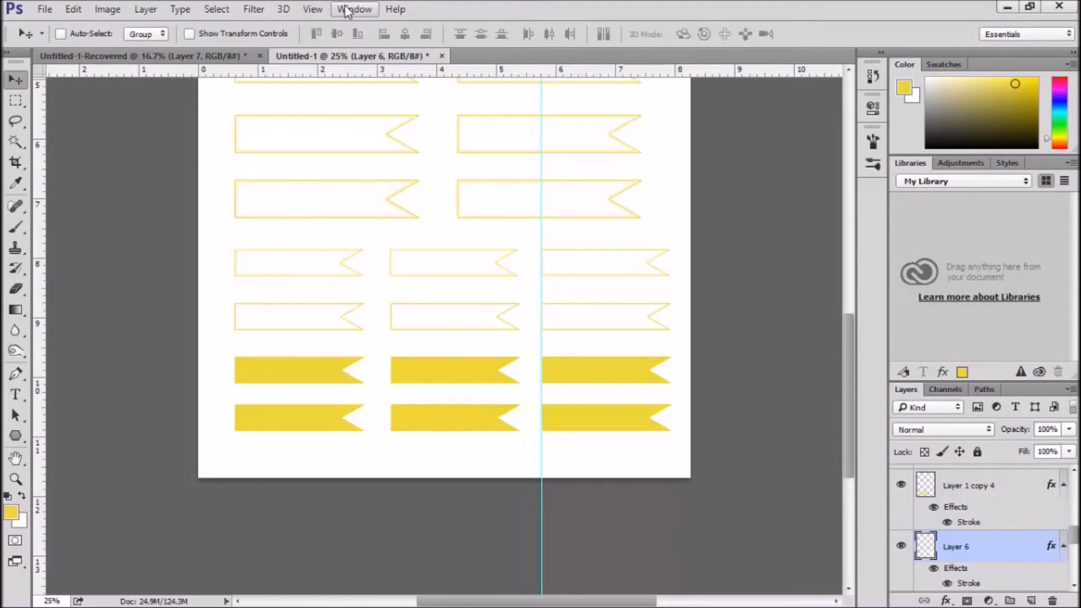
left_click(314, 8)
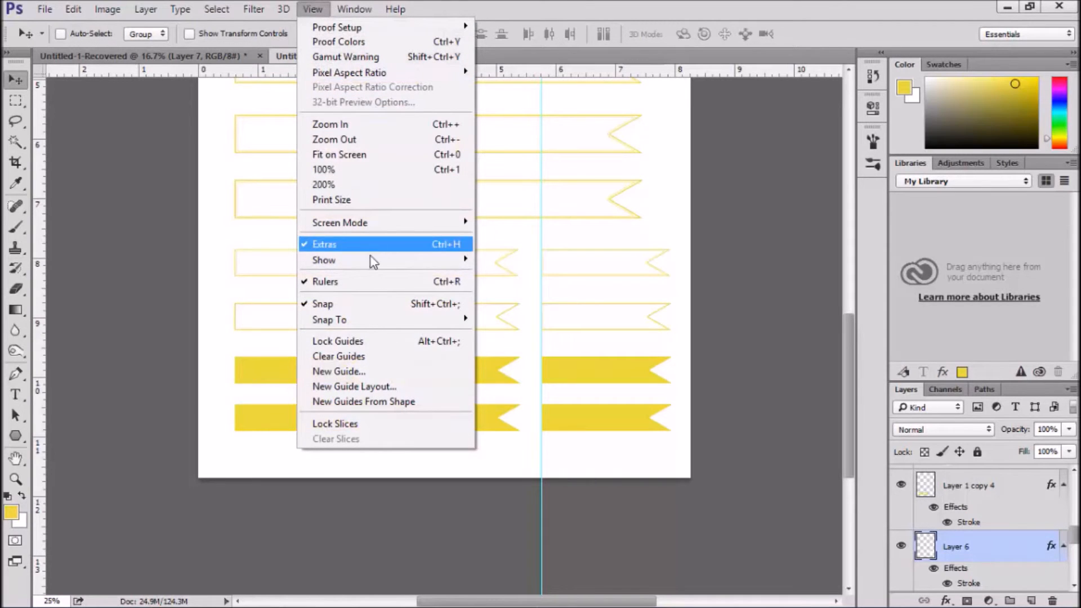
left_click(397, 356)
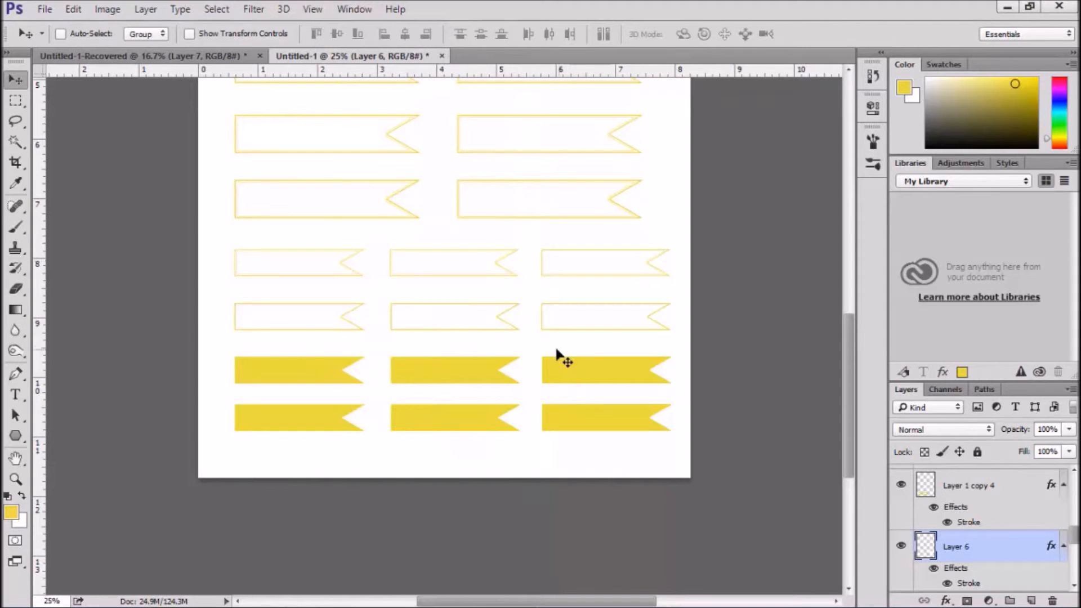
Start saving a new version of the banner sheet and choose Photoshop PDF as its file format
key("ctrl+minus")
key("ctrl+minus")
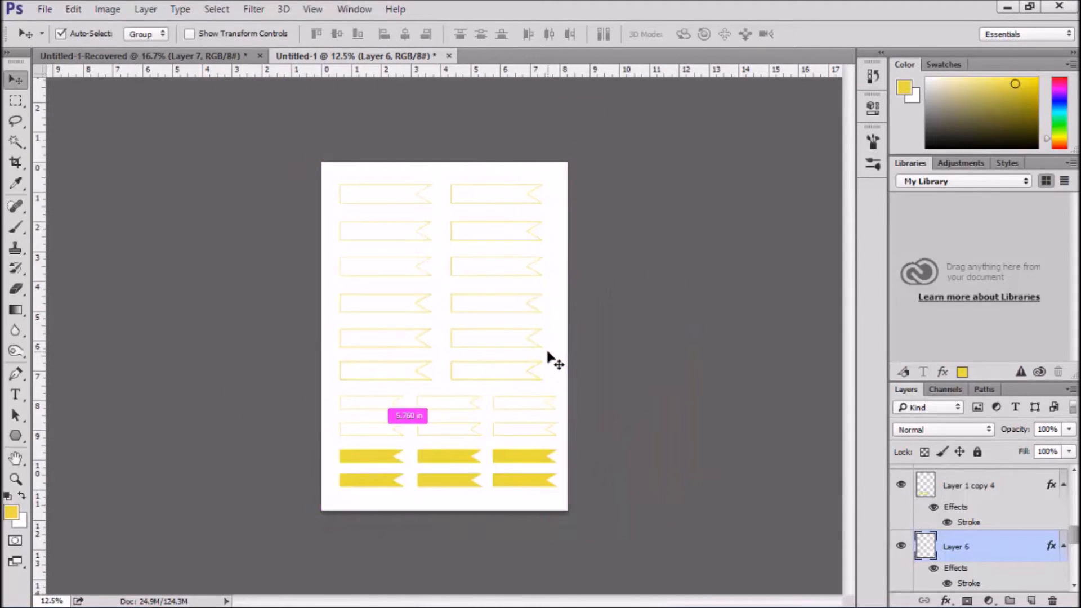
key("ctrl+plus")
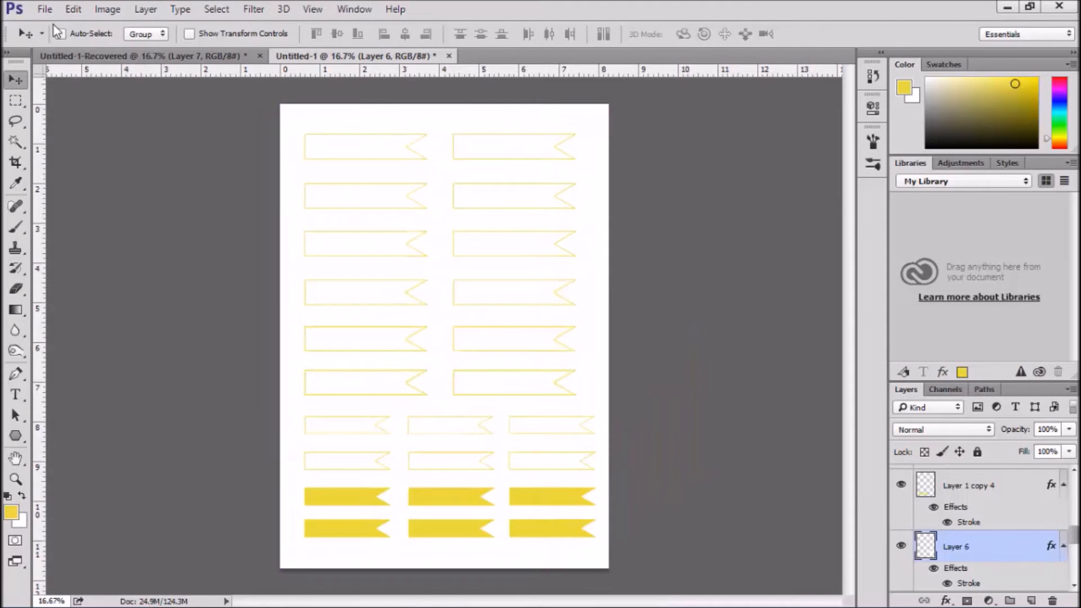
left_click(43, 10)
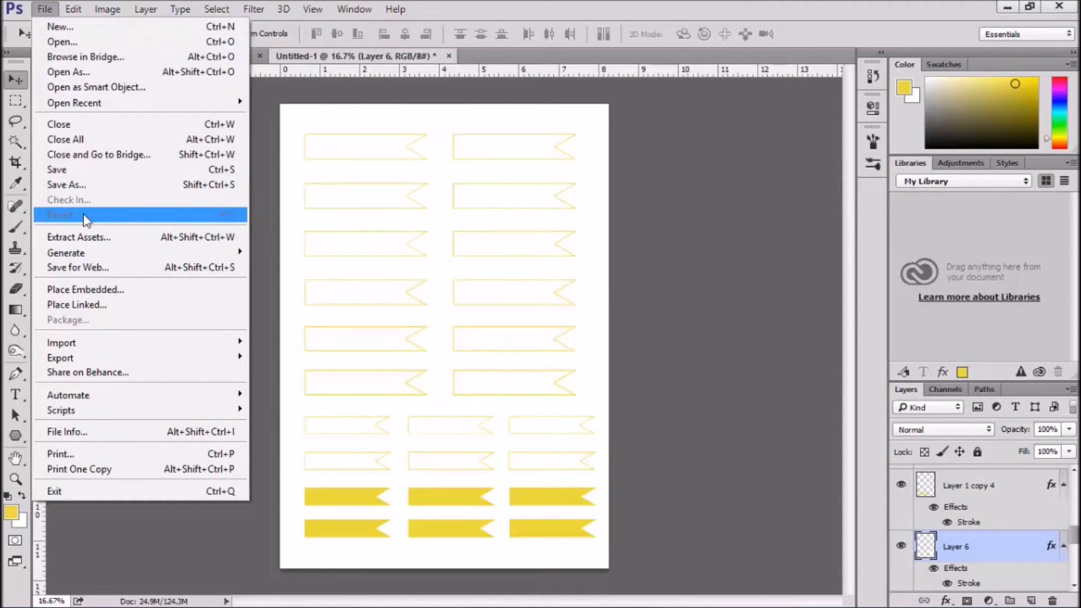
mouse_move(98, 358)
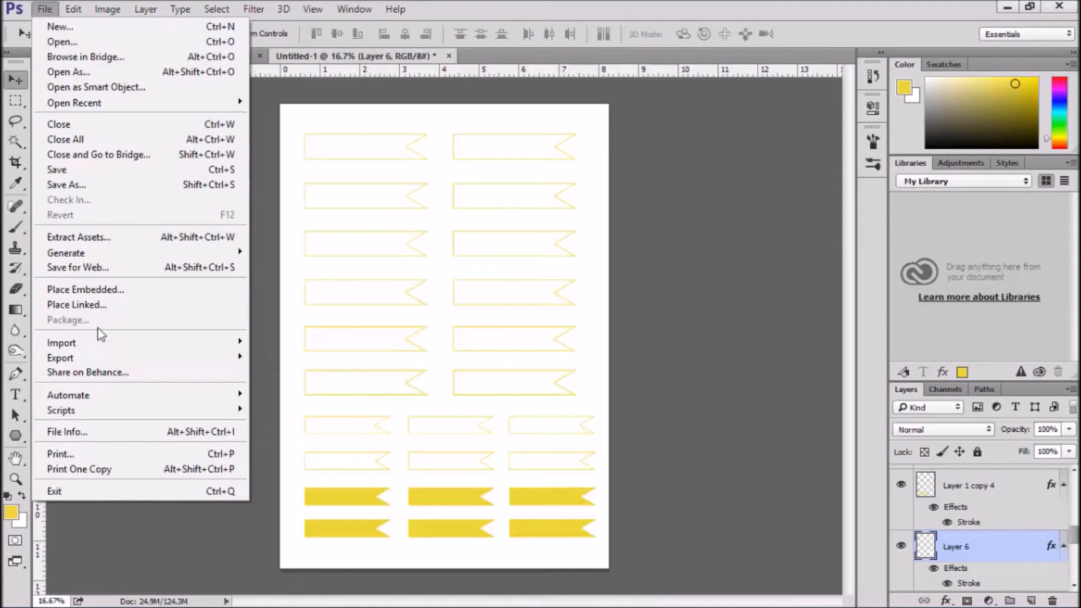
mouse_move(98, 417)
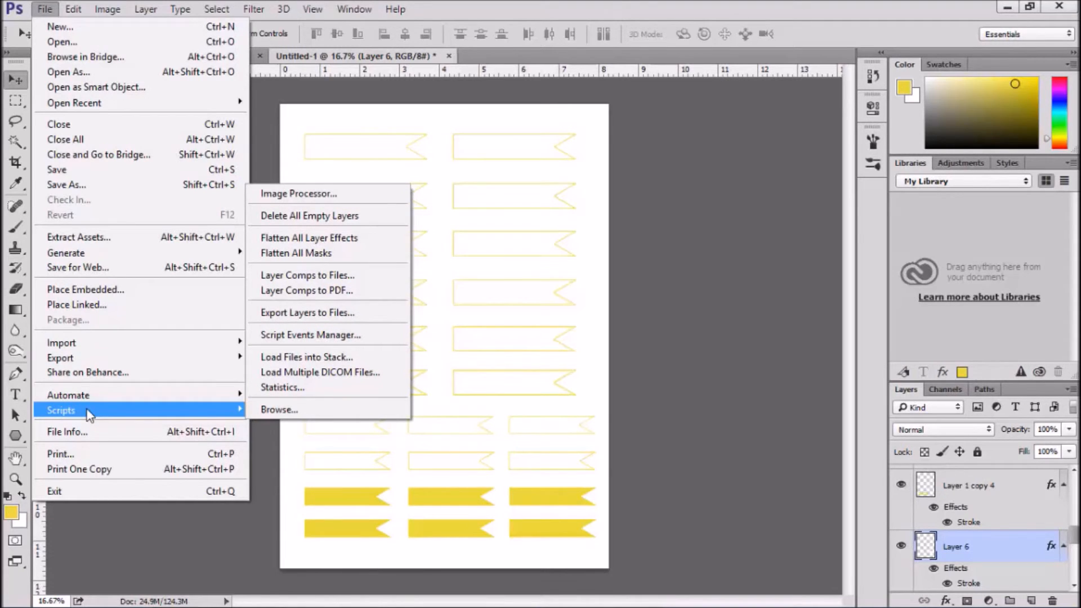
left_click(65, 186)
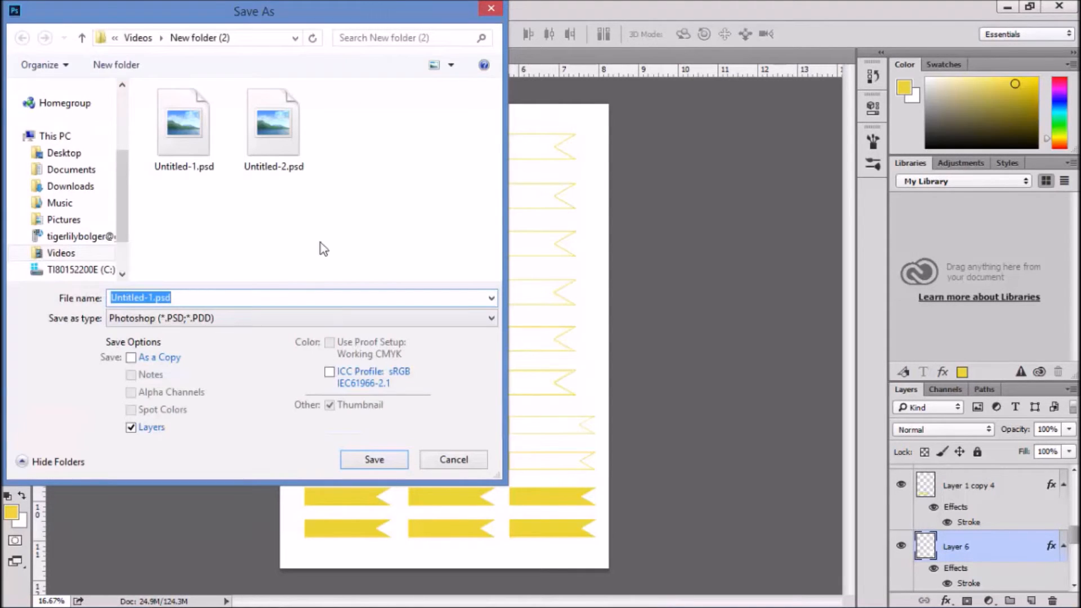
left_click(215, 321)
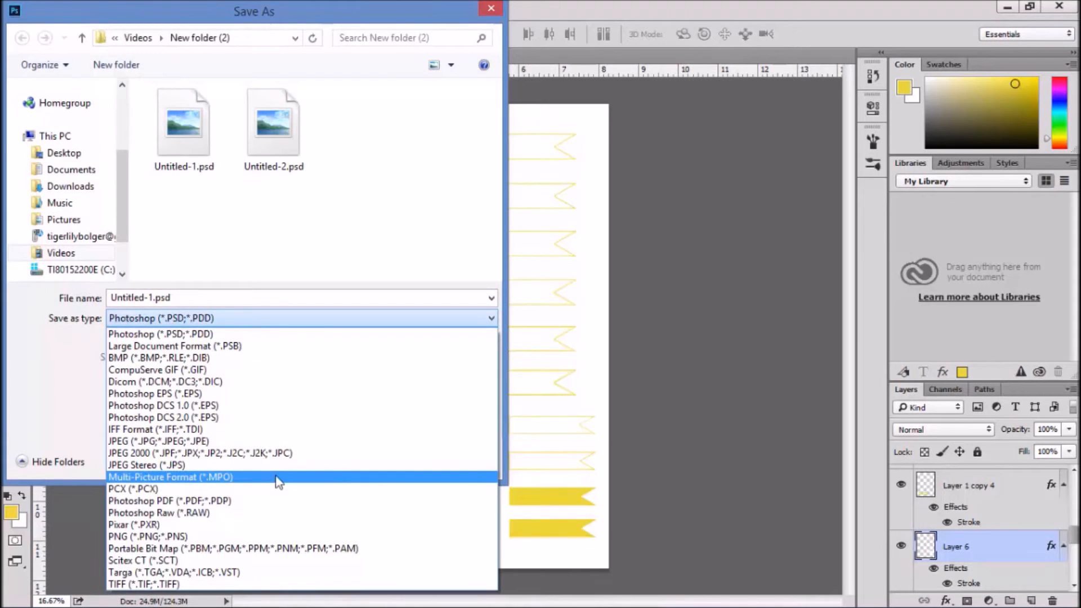
left_click(242, 500)
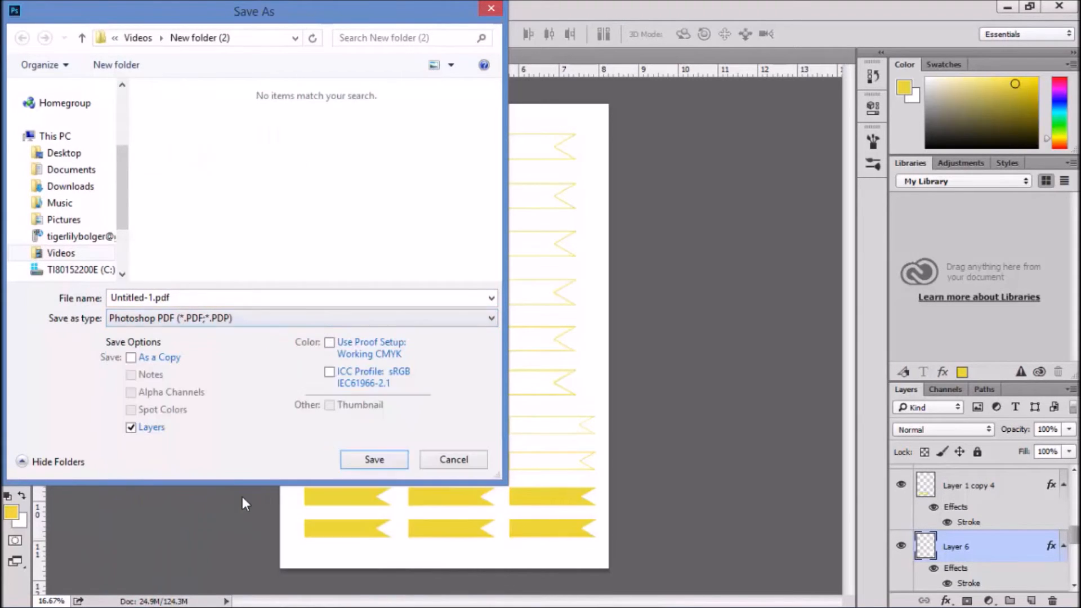
Name the PDF file banners and save it in New folder (2)
double_click(159, 297)
left_click(153, 297)
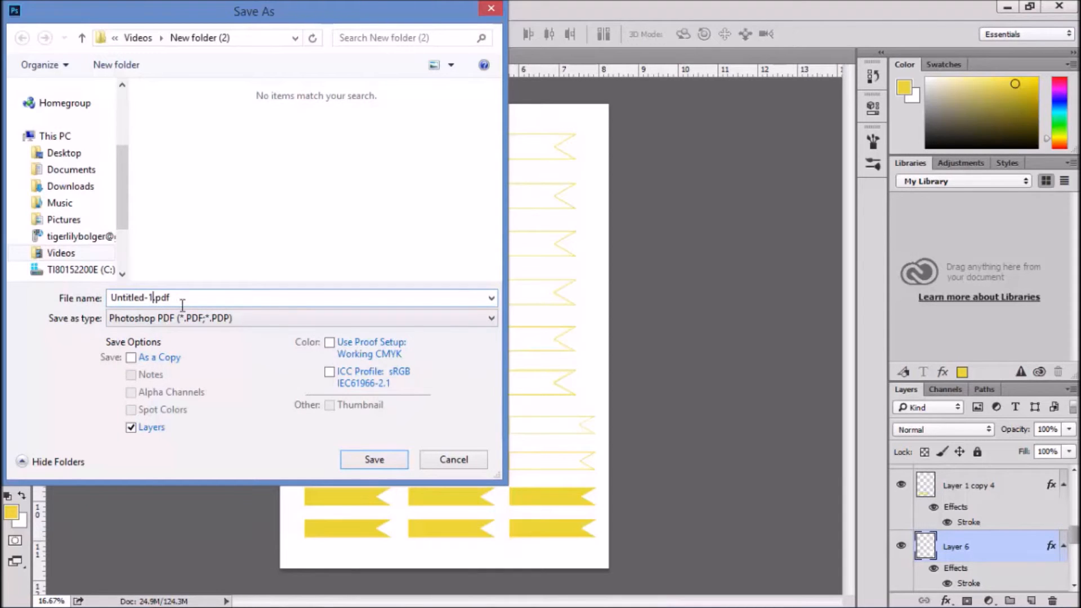
key("BackSpace")
key("BackSpace")
key("BackSpace")
key("BackSpace")
key("BackSpace")
key("BackSpace")
key("BackSpace")
key("BackSpace")
key("BackSpace")
key("BackSpace")
type("banners")
key("Return")
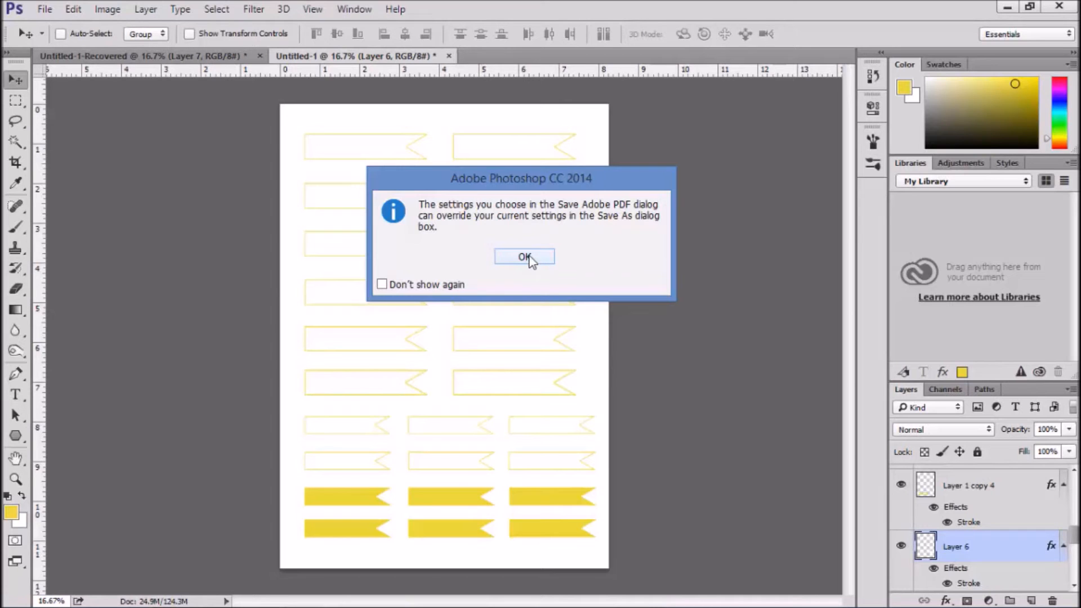
Write the PDF with the modified High Quality Print preset, preserving Photoshop editing capabilities
left_click(524, 257)
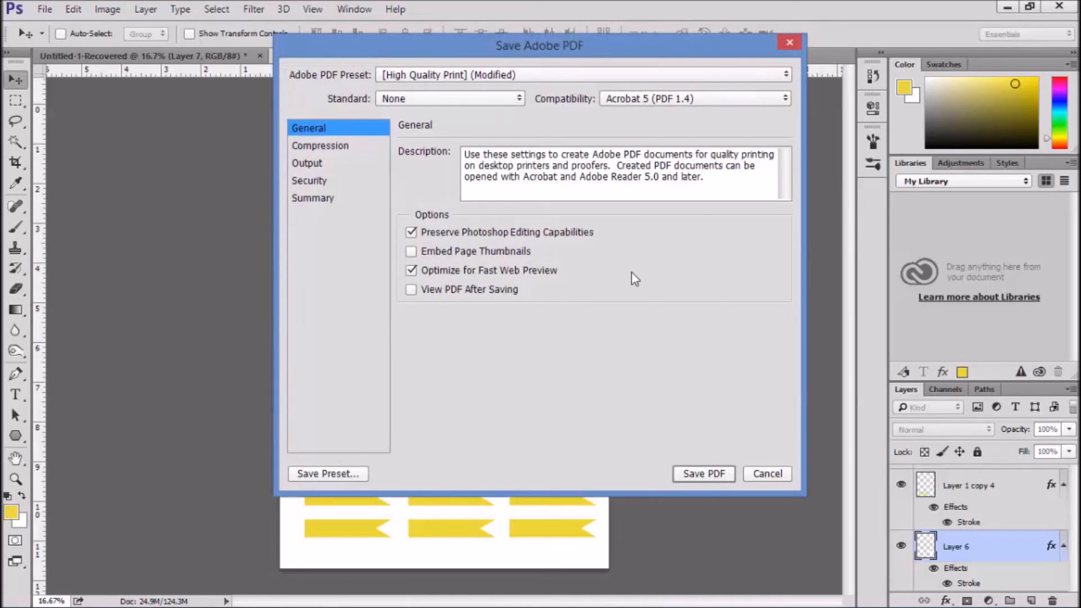
left_click(523, 76)
left_click(518, 75)
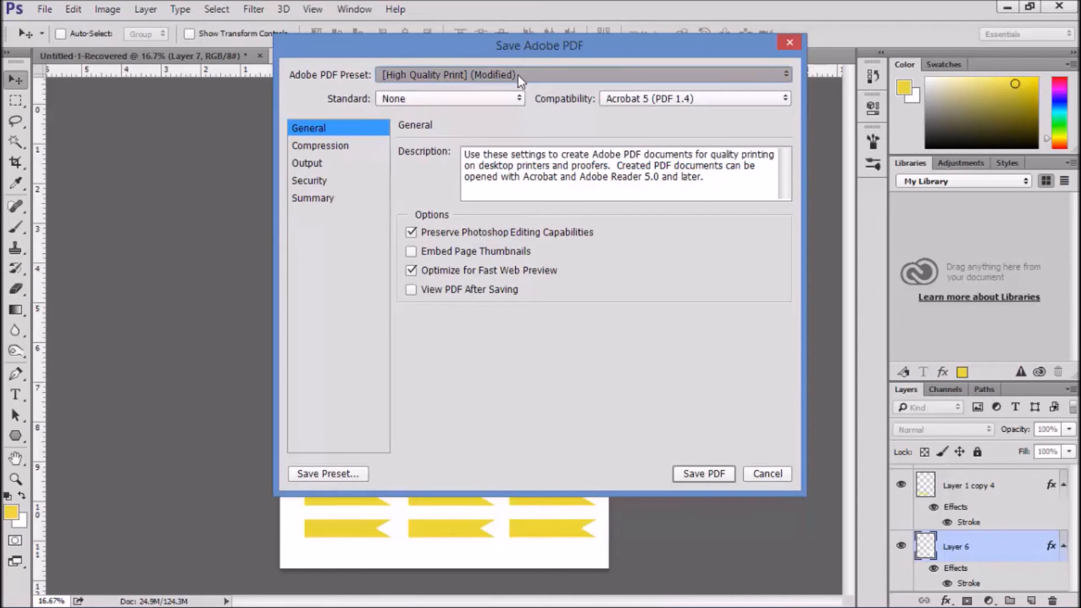
left_click(705, 473)
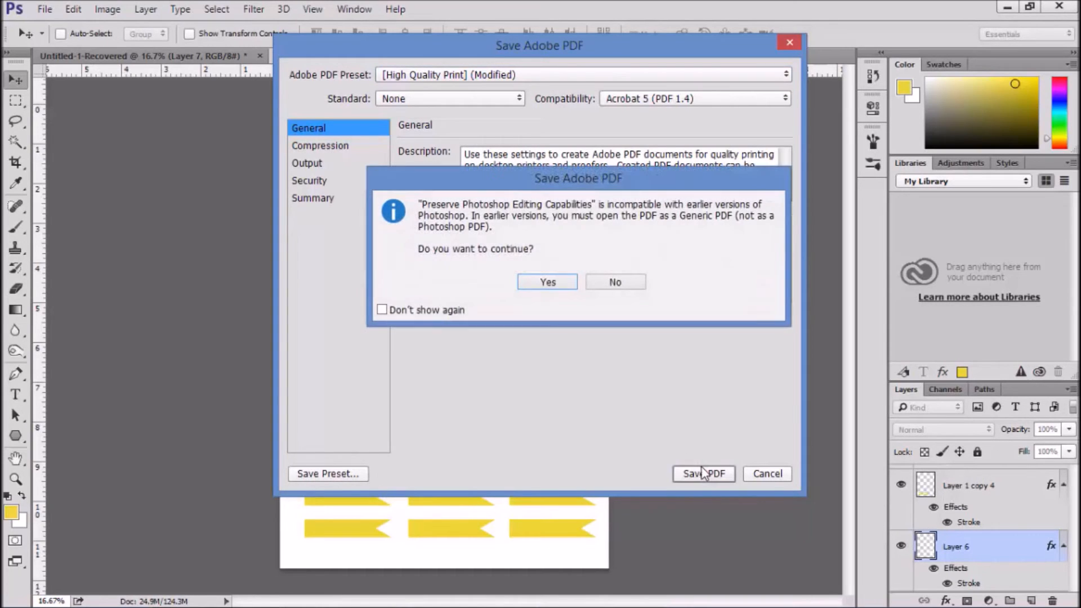
left_click(560, 284)
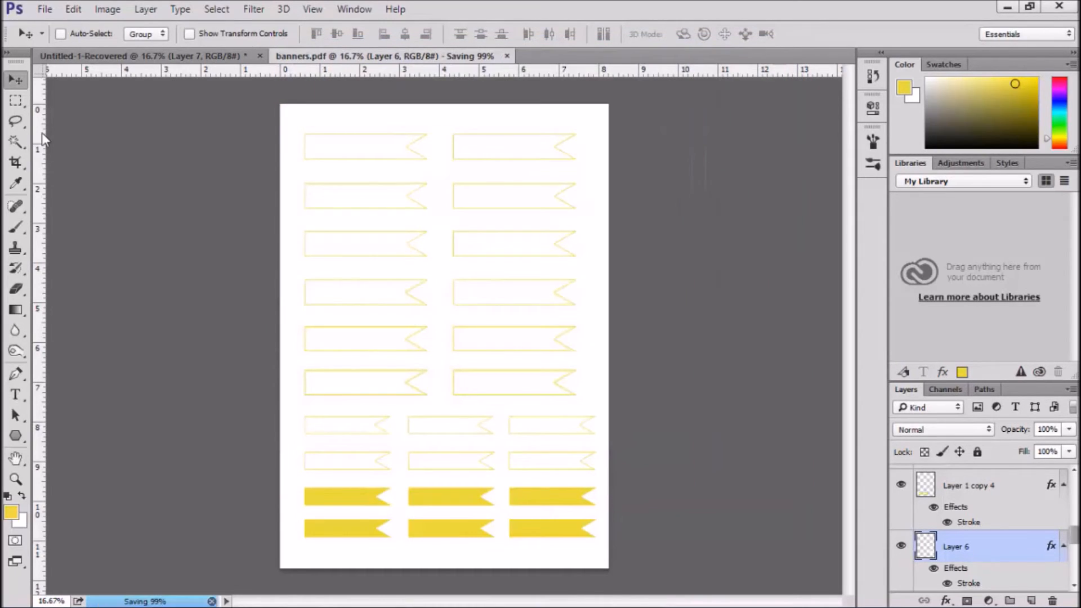
Save the banner sheet also as the Photoshop file banners.psd with Maximize Compatibility on
left_click(47, 8)
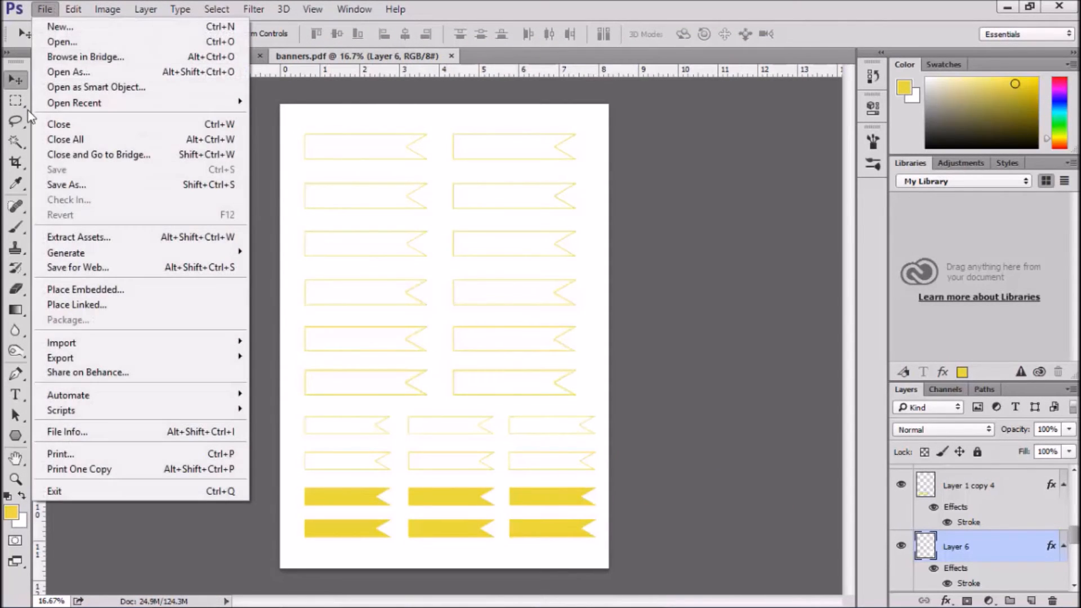
left_click(62, 184)
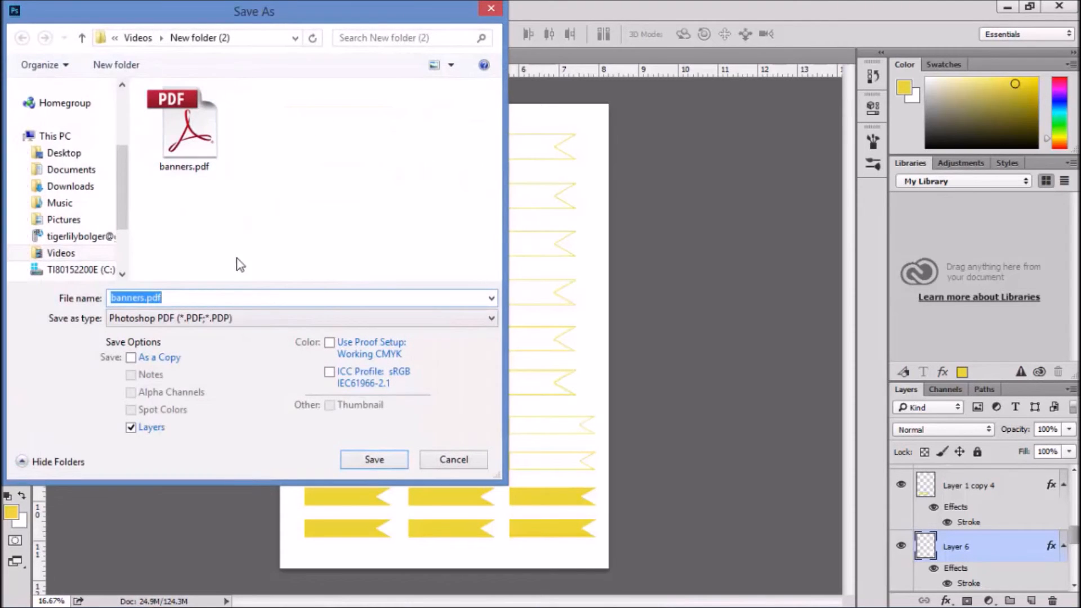
left_click(196, 326)
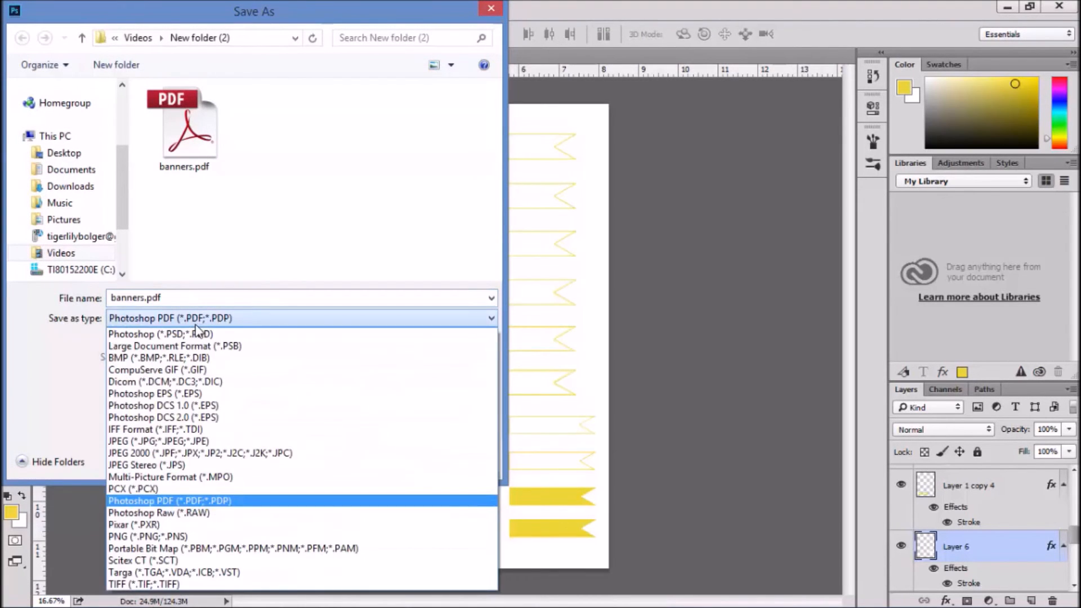
left_click(166, 335)
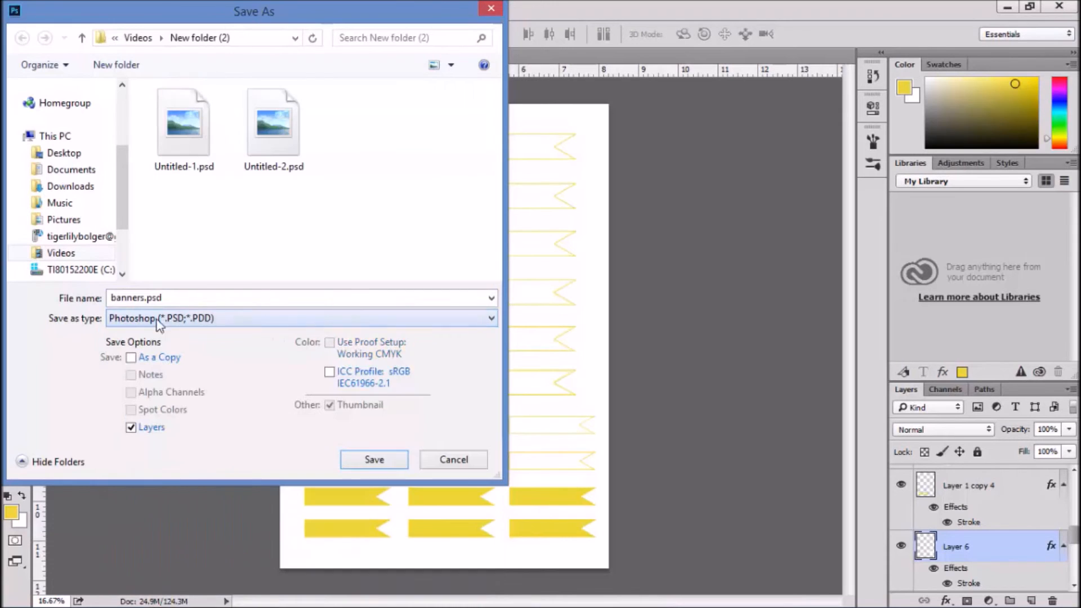
left_click(360, 466)
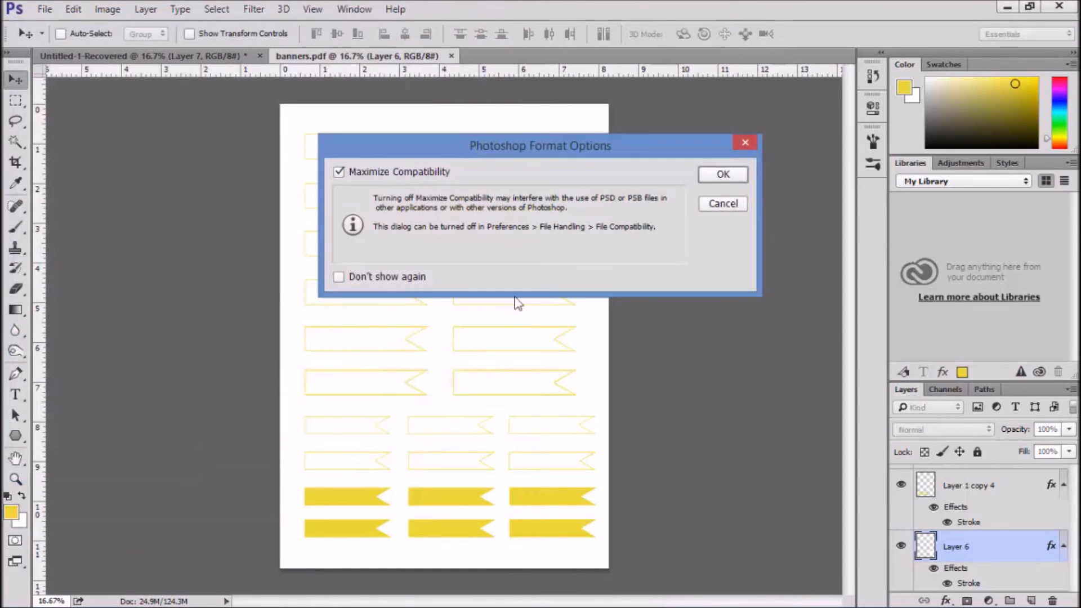
left_click(742, 179)
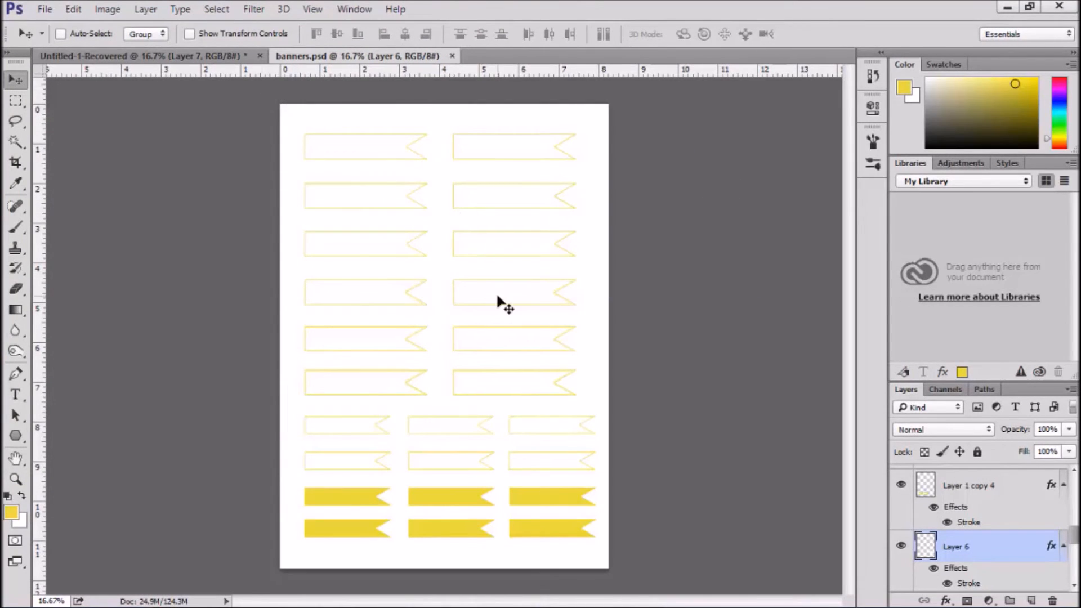
Print one portrait copy of the banner sheet on the Canon MG3200 series printer, accepting the clipping at the edges
left_click(44, 10)
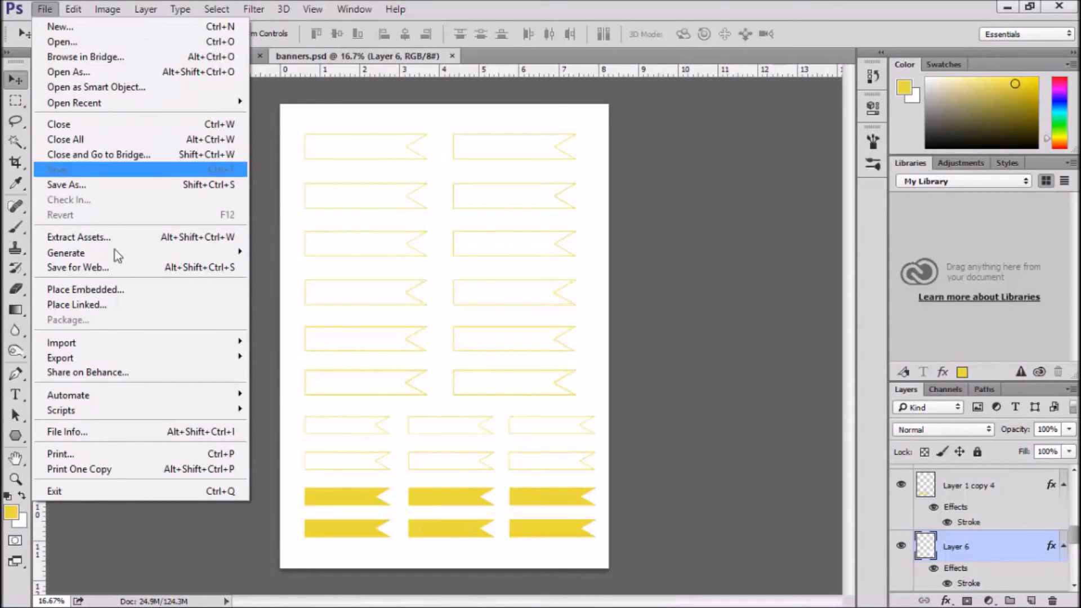
left_click(119, 458)
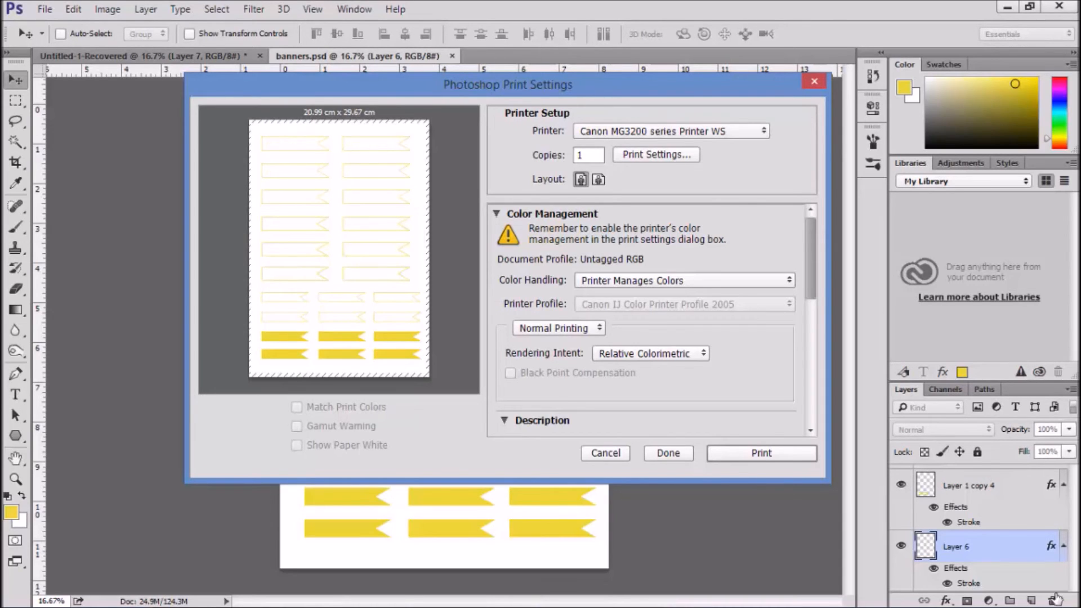
mouse_move(1057, 599)
left_click(596, 593)
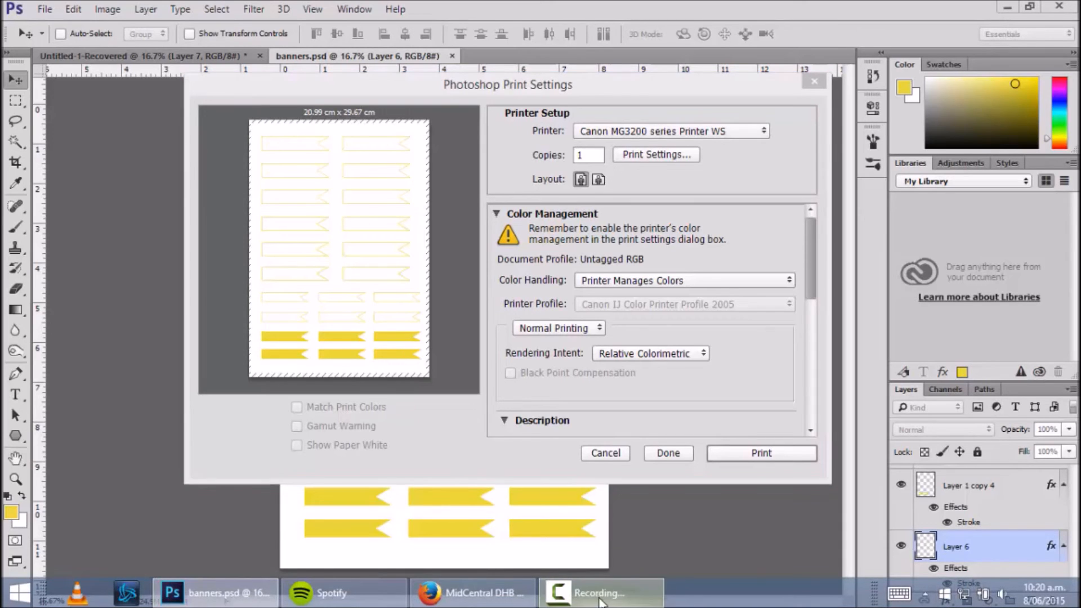
left_click(628, 385)
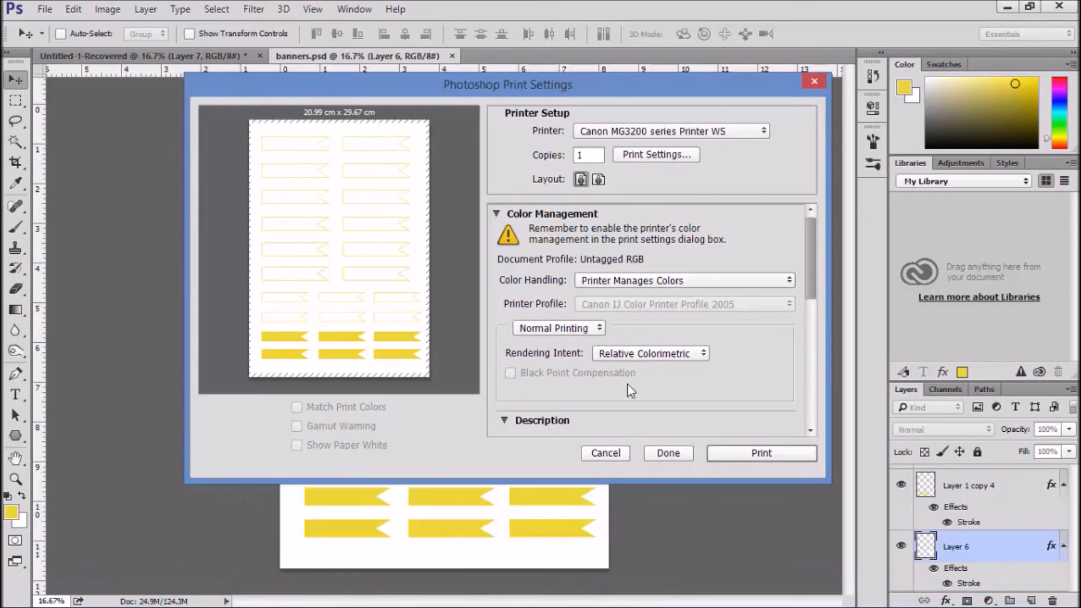
left_click(734, 454)
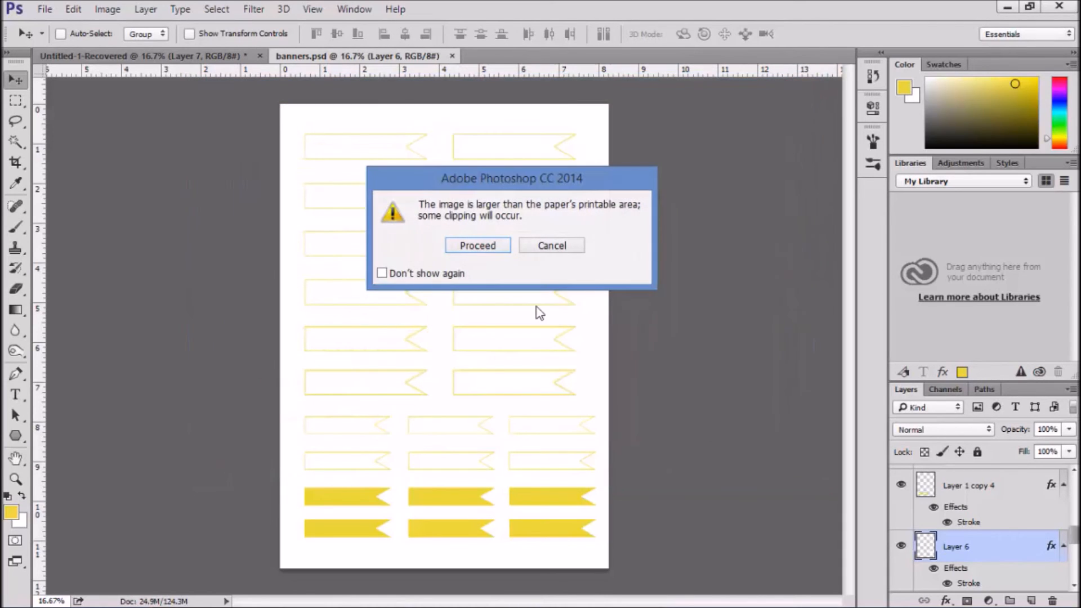
left_click(458, 248)
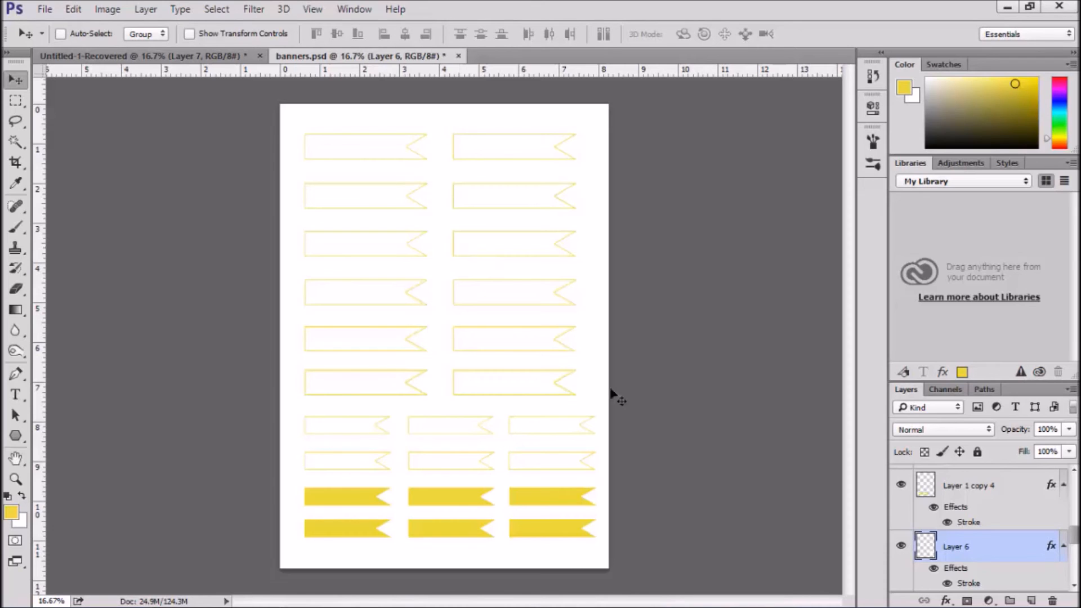
Open banners.pdf from New folder in Documents with Adobe Reader
mouse_move(698, 603)
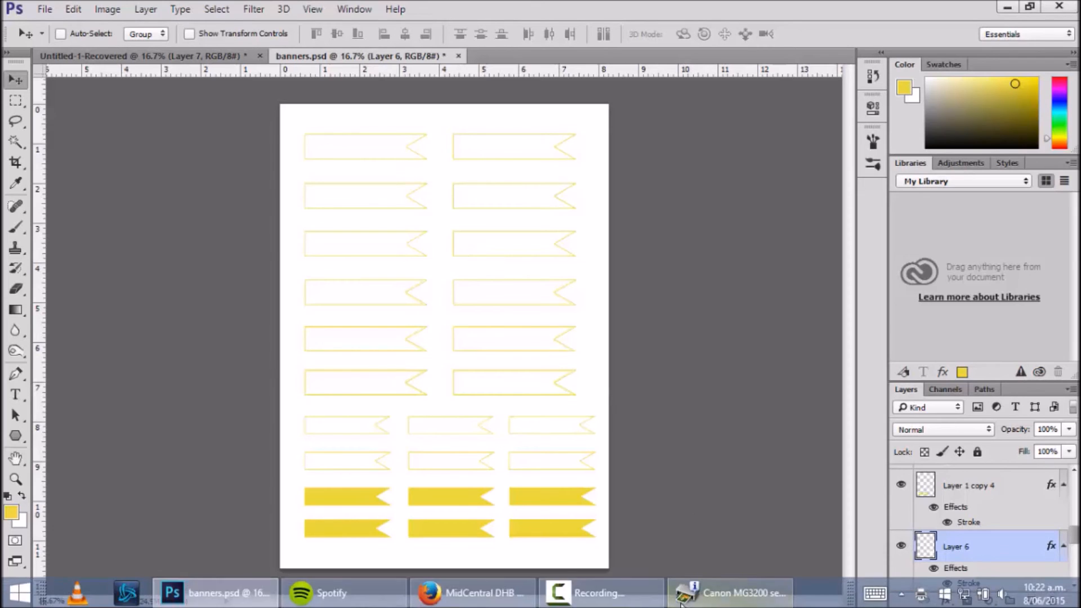
left_click(645, 594)
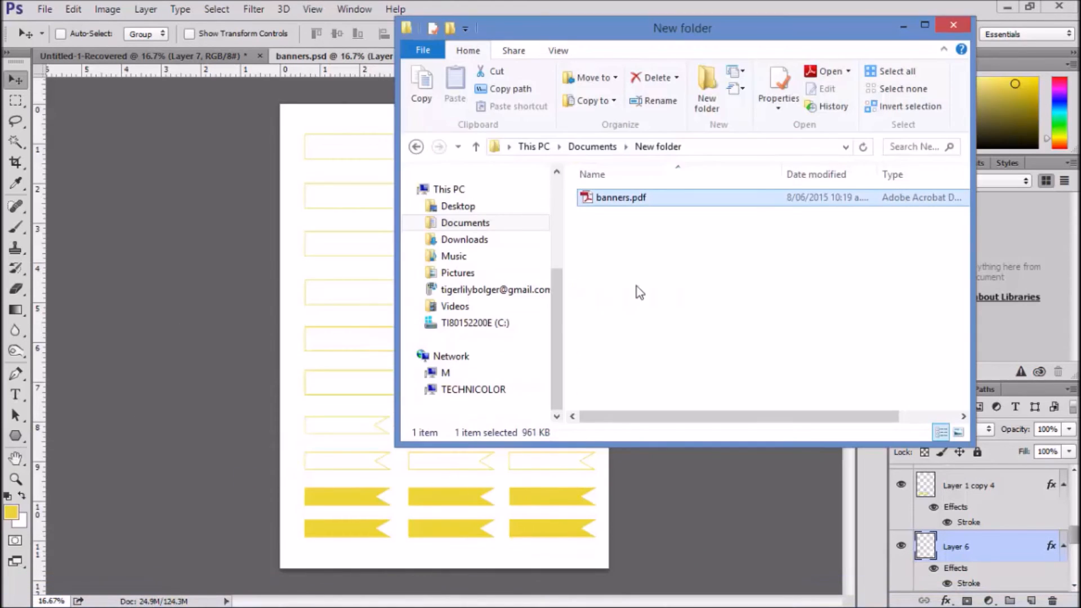
double_click(609, 199)
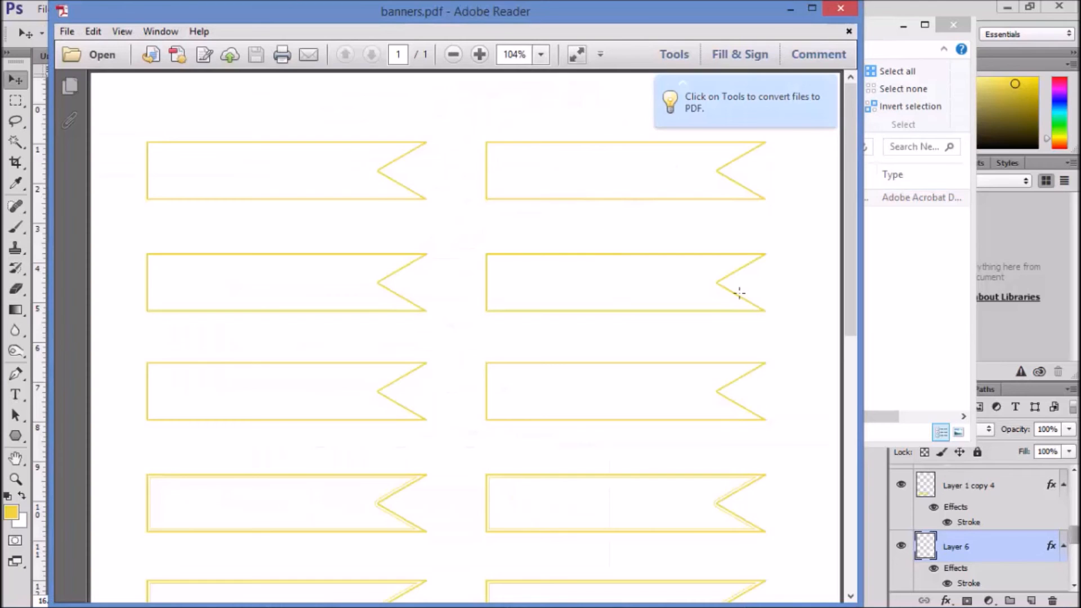
Look over the banner page in the PDF and set its view to 100%
scroll(738, 295, "down", 3)
left_click_drag(849, 265, 881, 127)
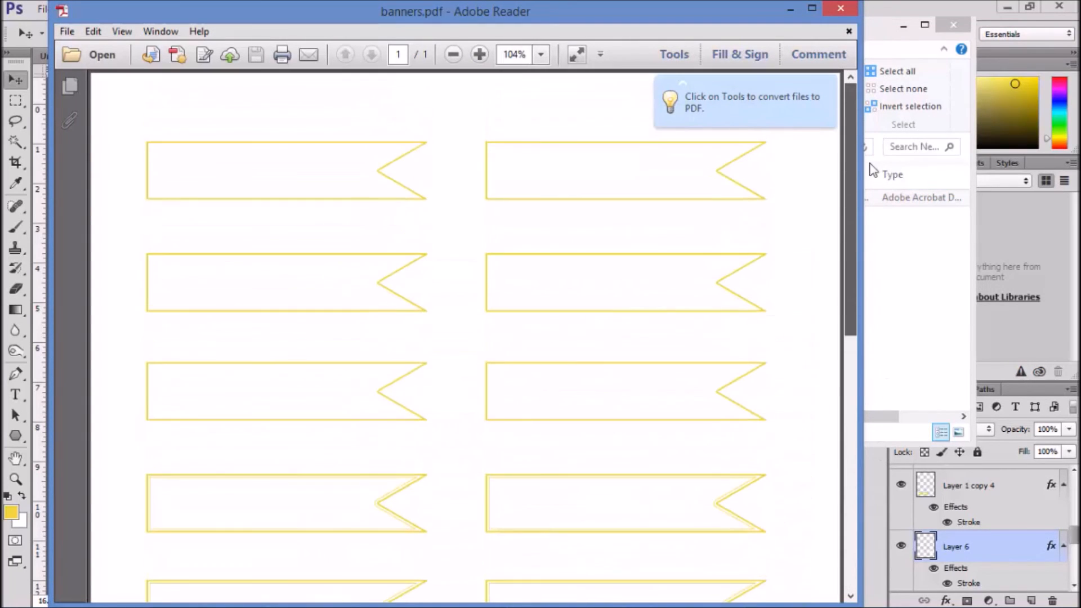
left_click(534, 53)
left_click(540, 55)
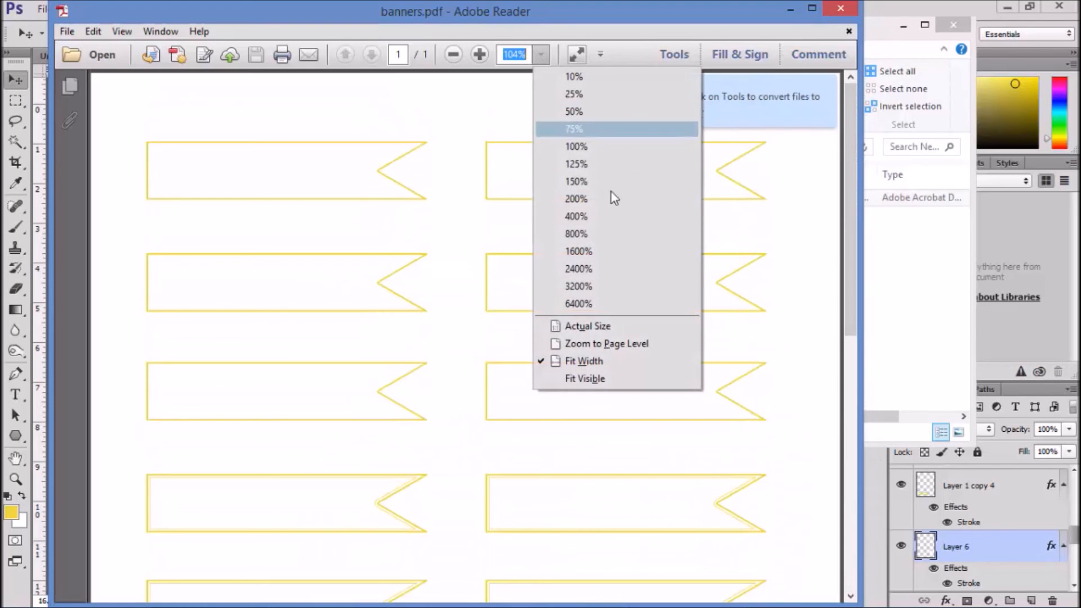
left_click(623, 147)
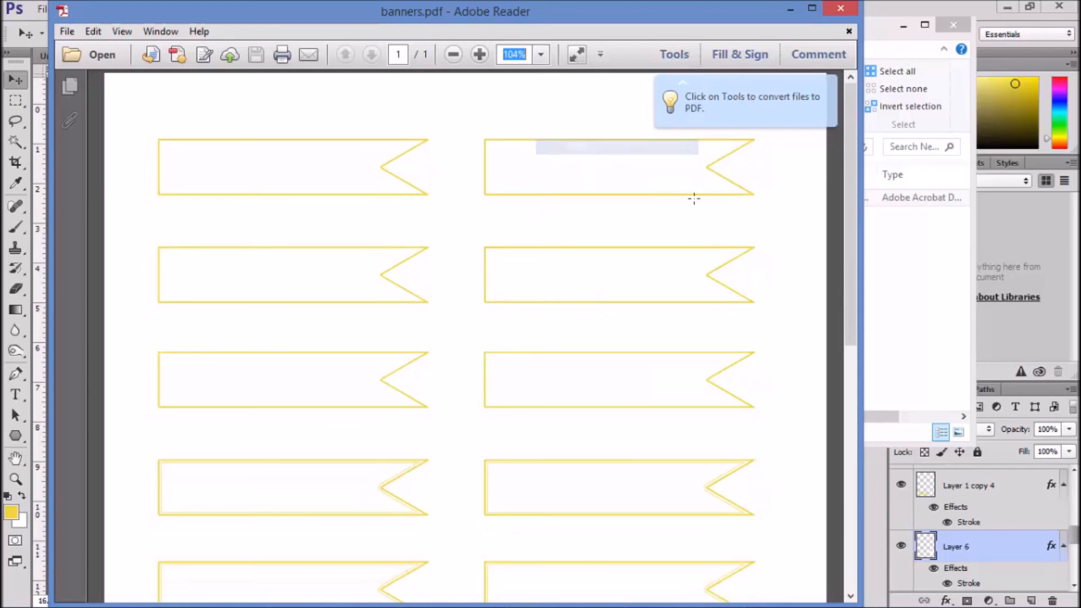
scroll(706, 280, "down", 5)
scroll(705, 279, "up", 13)
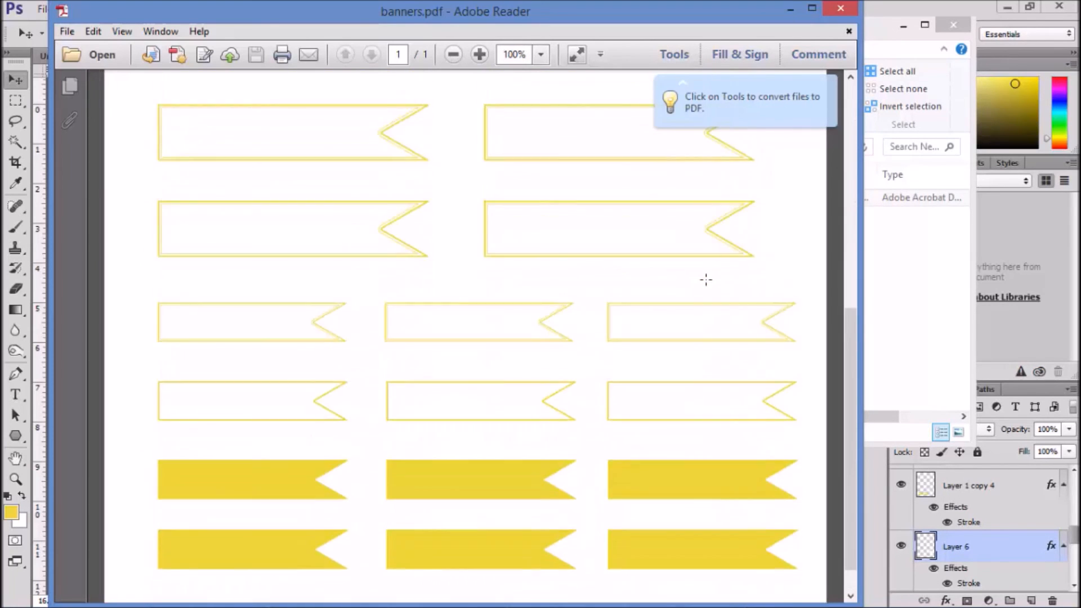
Choose Actual size as the page scaling in the PDF's print settings and cancel the print
left_click(92, 31)
mouse_move(64, 32)
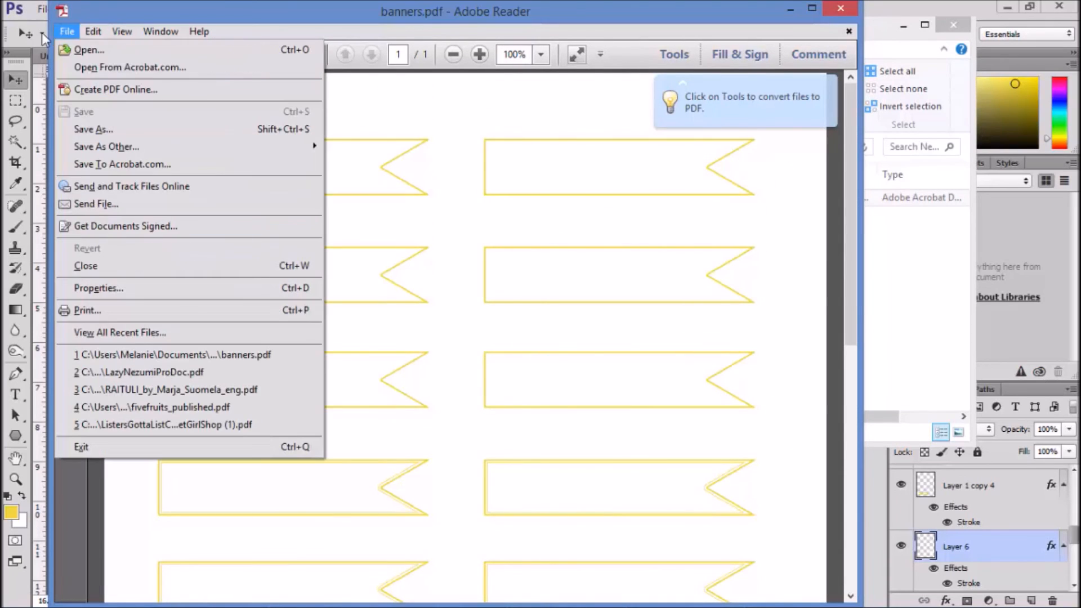
left_click(122, 313)
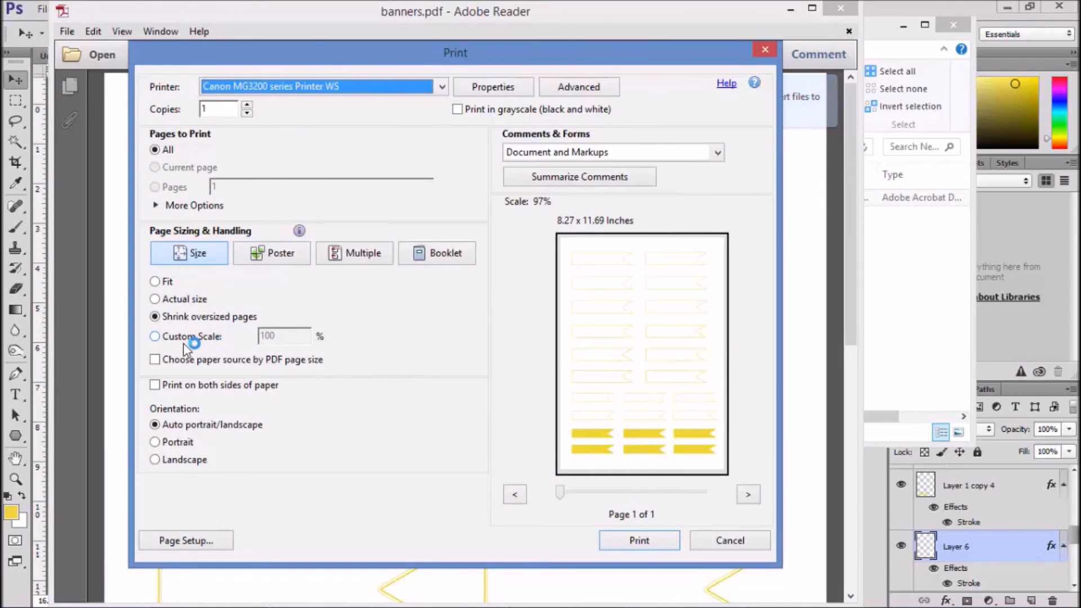
left_click(173, 303)
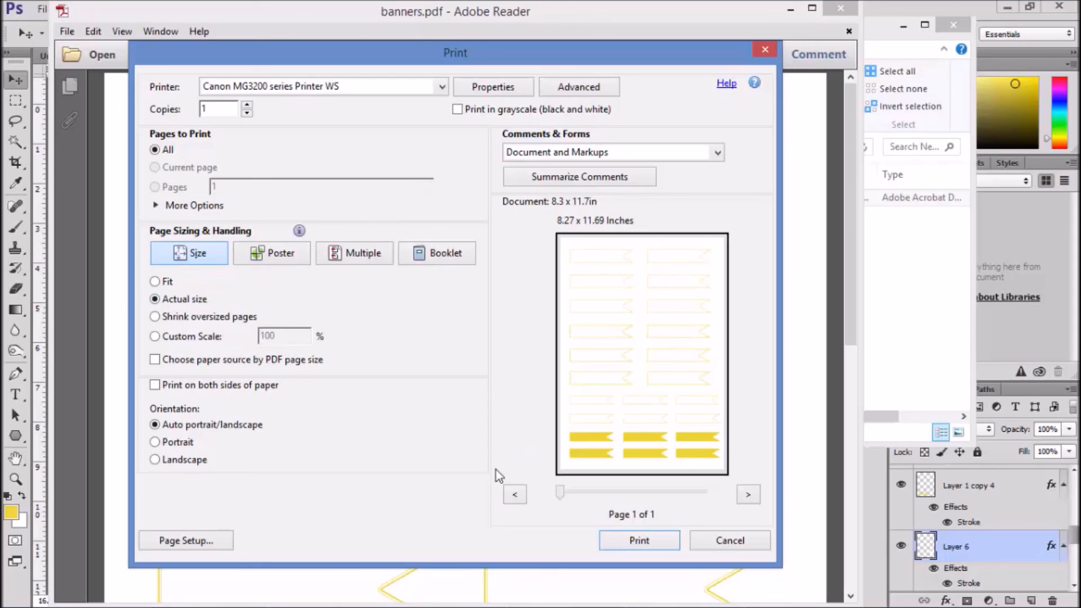
left_click(701, 548)
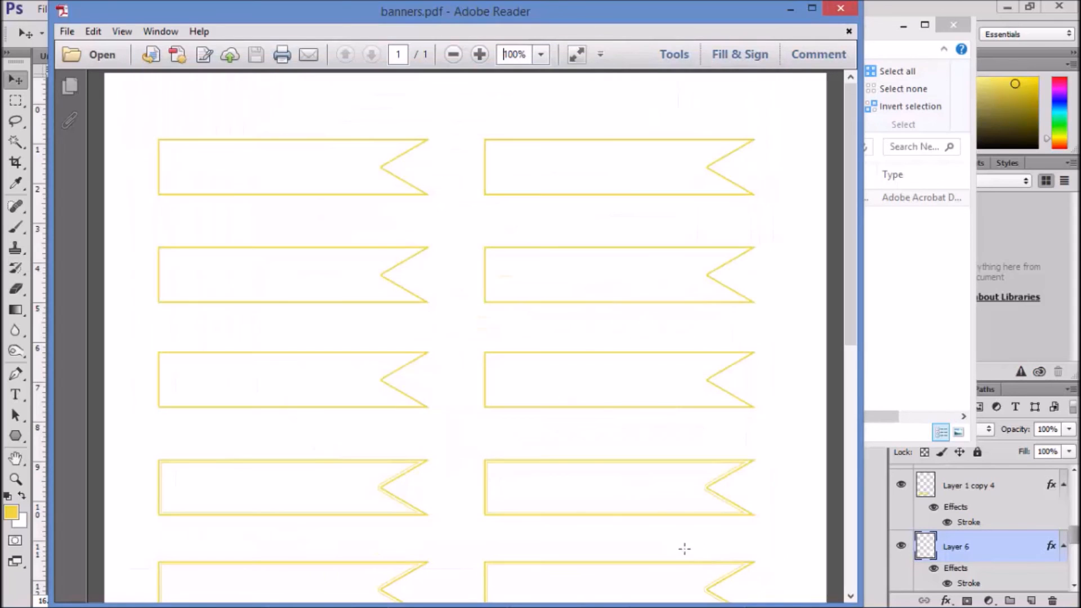
mouse_move(760, 607)
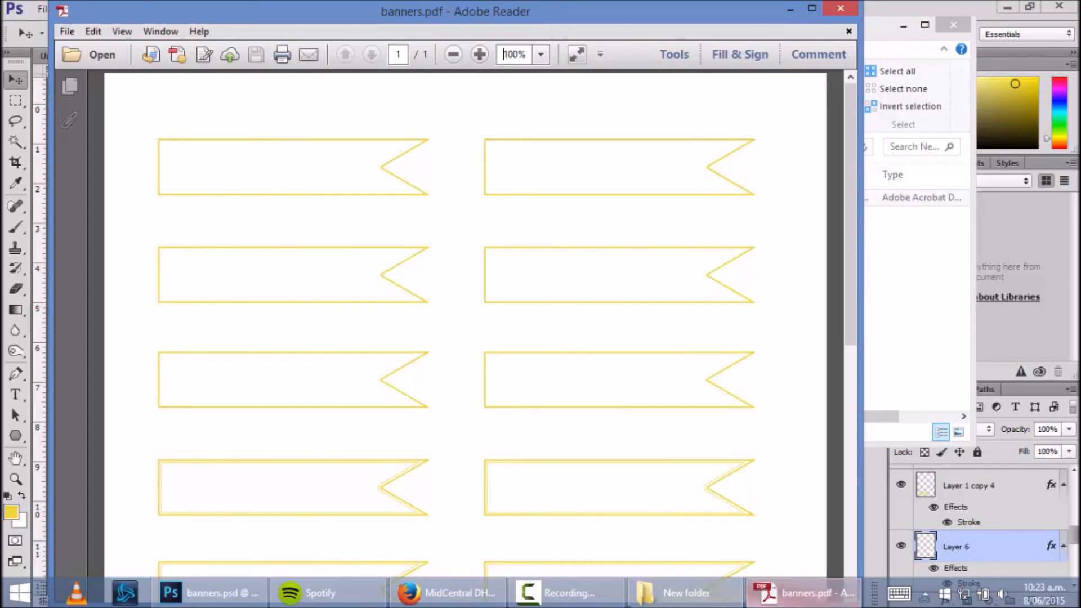
left_click(549, 597)
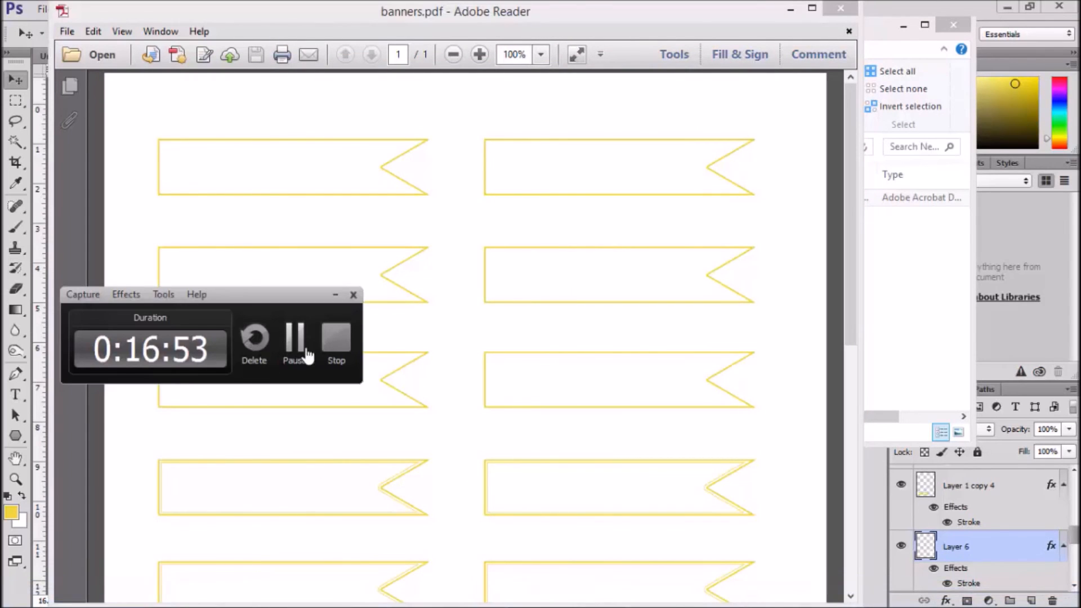
left_click(336, 355)
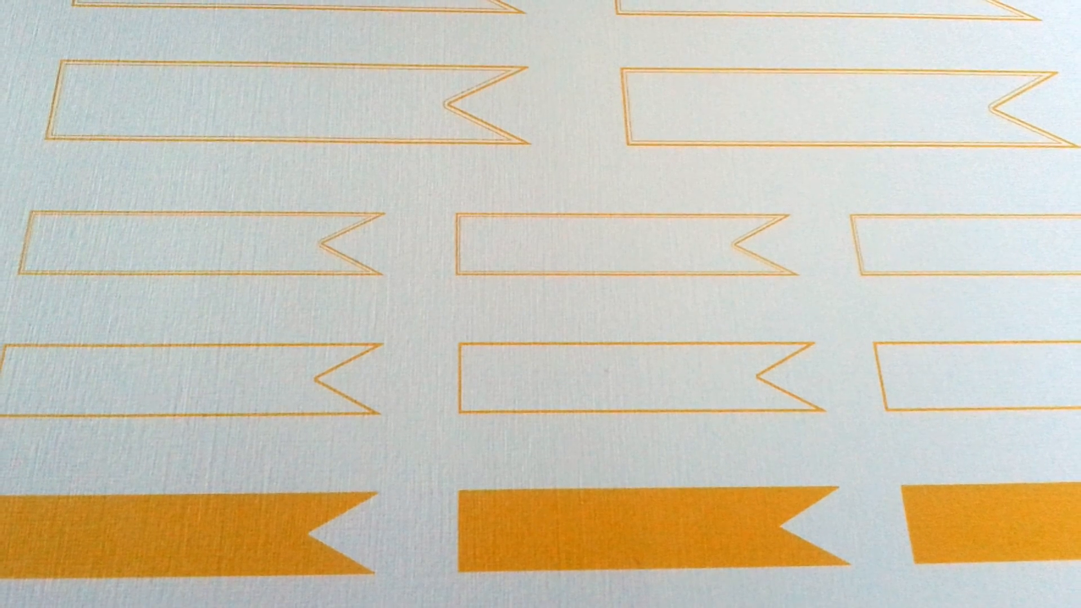